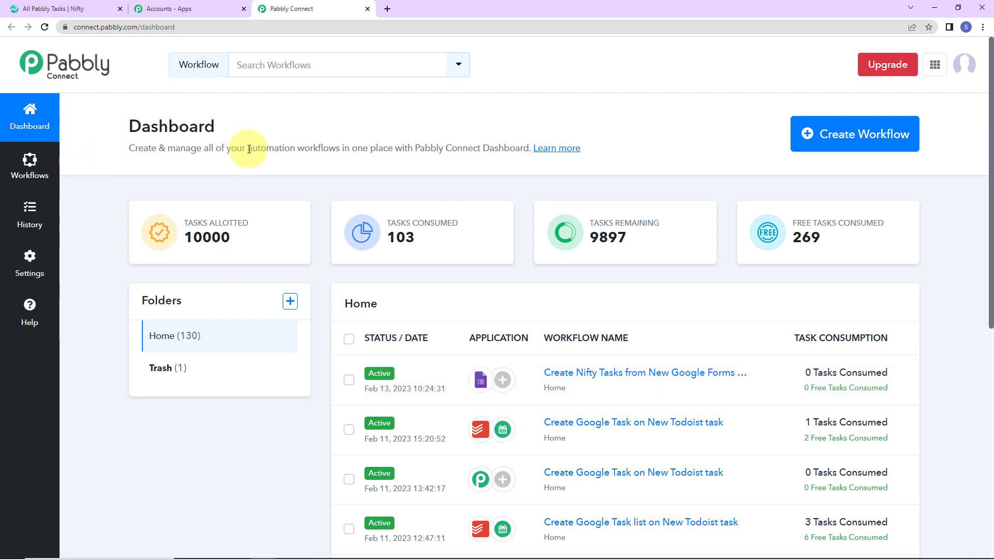
# Open the Create Workflow dialog from the Pabbly Connect dashboard
pyautogui.click(844, 142)
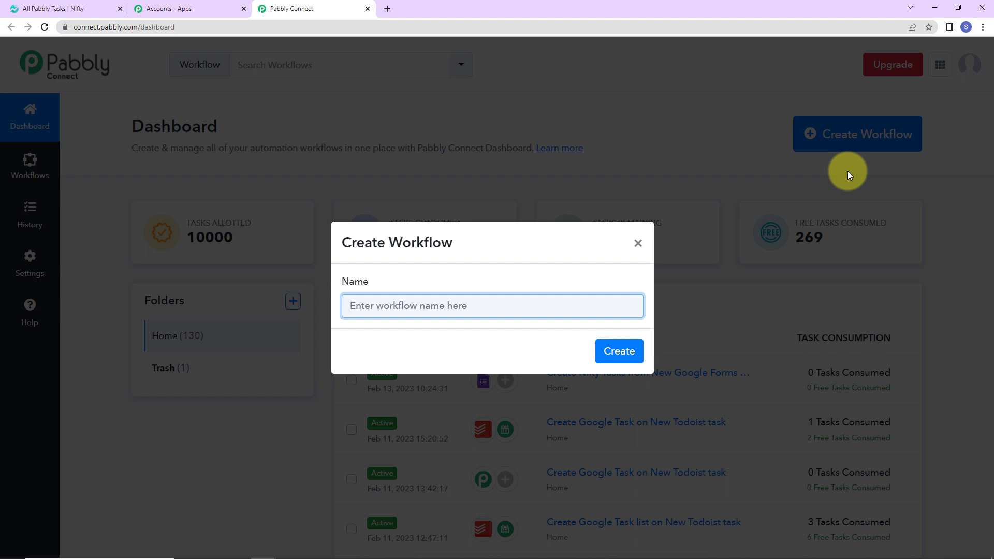
# Create the 'Create Nifty Tasks from New Google Forms Responses' workflow triggered by Google Forms New Response Received
pyautogui.write('Create Nifty Tasks from New Google Forms Responses')
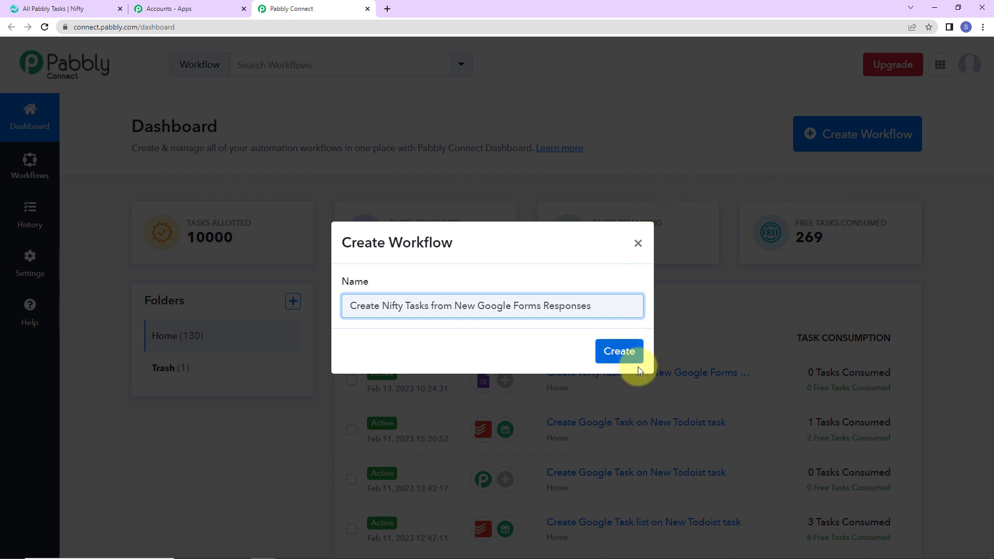
pyautogui.click(621, 352)
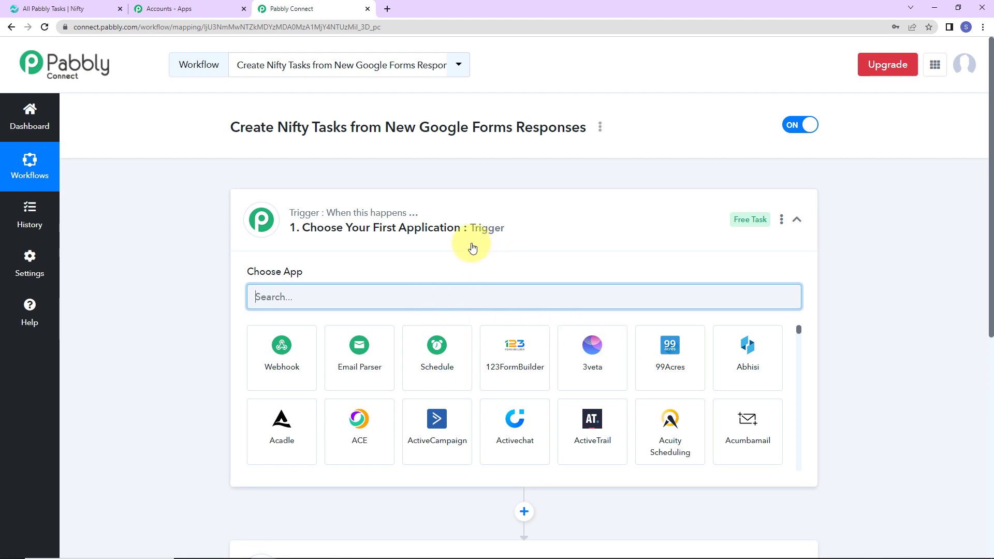
pyautogui.scroll(-2, 880, 321)
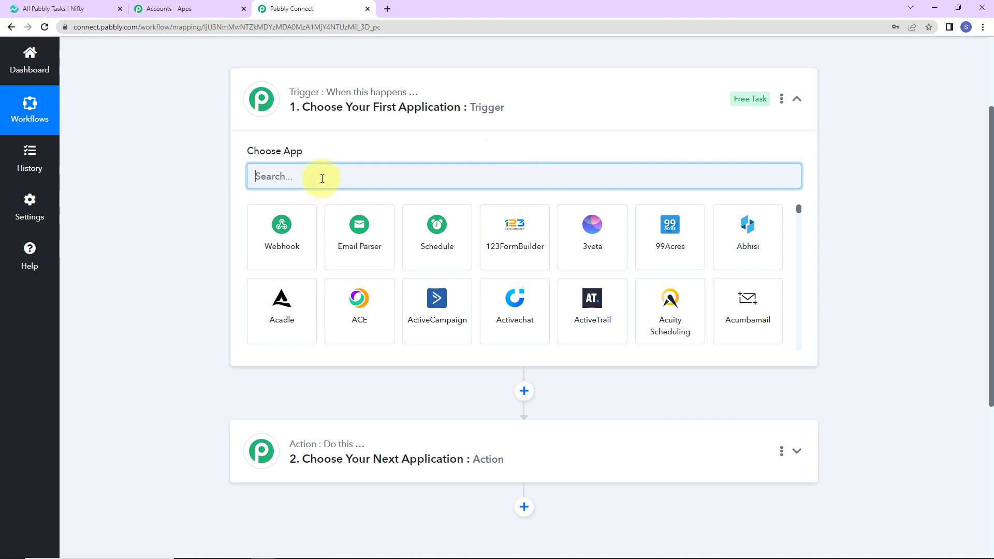
pyautogui.write('google')
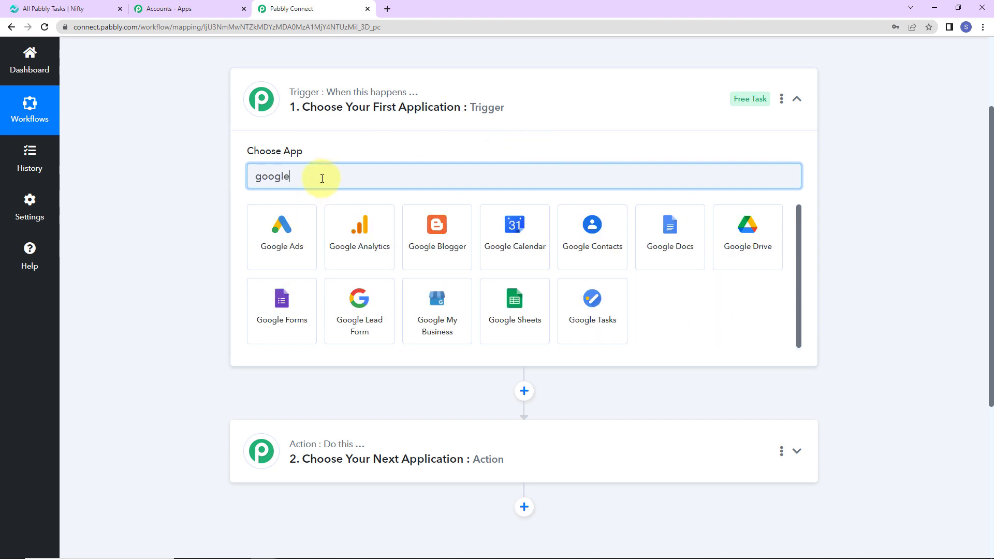
pyautogui.click(304, 312)
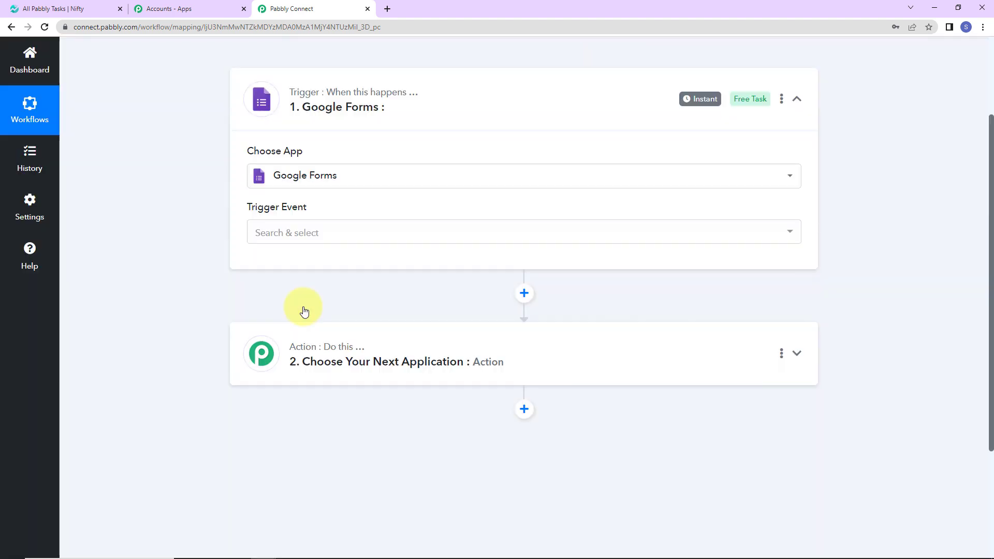
pyautogui.click(323, 234)
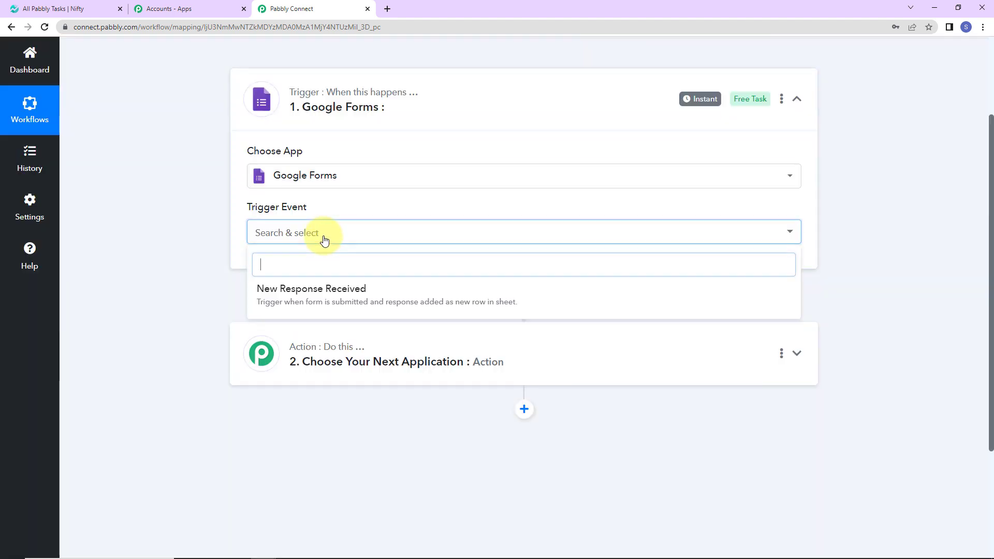
pyautogui.click(321, 296)
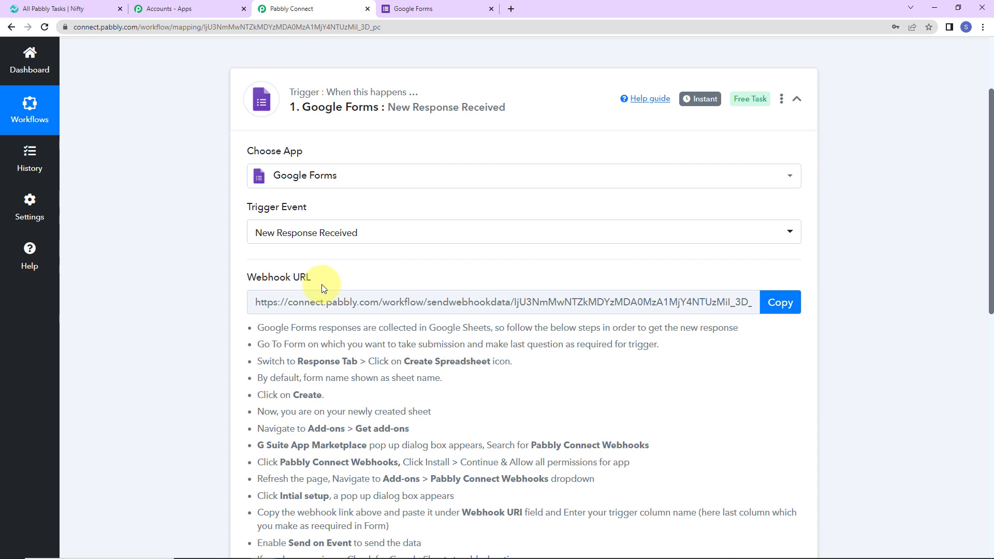
# Copy the trigger's webhook URL and go over to Google Forms
pyautogui.click(776, 307)
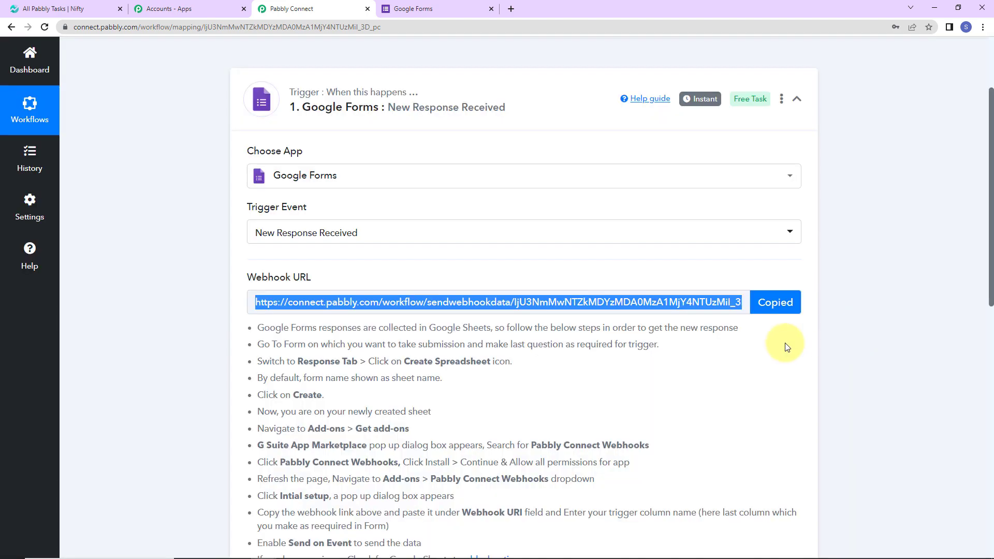
pyautogui.scroll(-2, 776, 340)
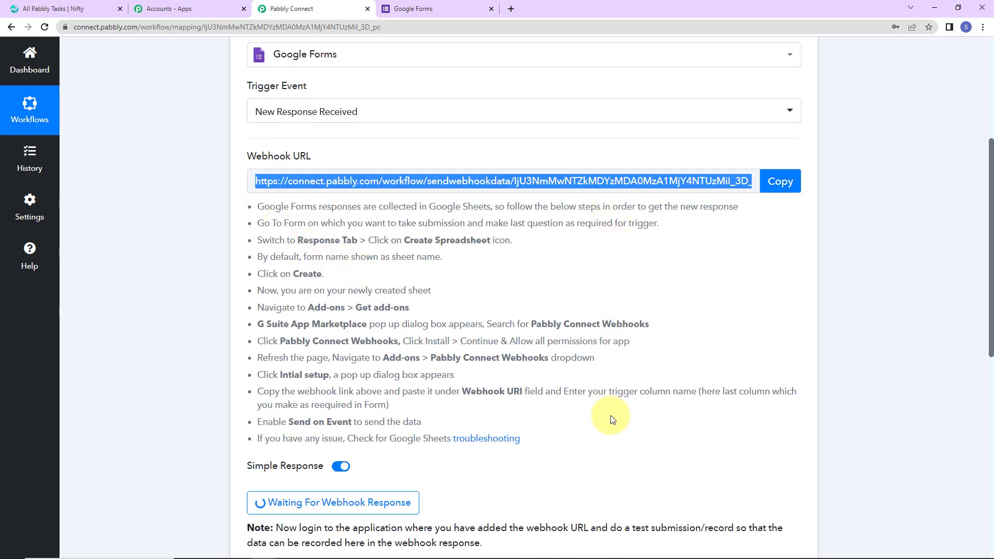
pyautogui.click(431, 7)
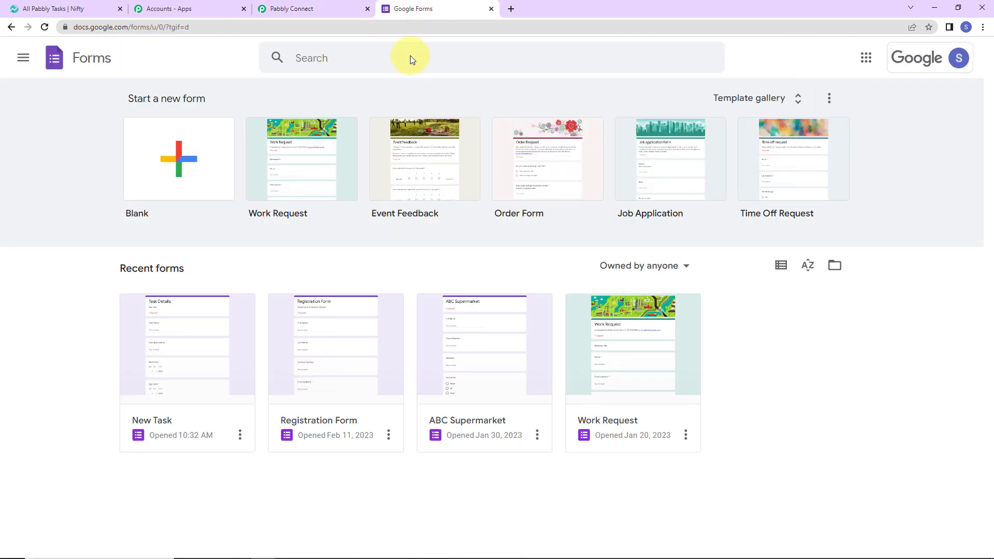
# Open the New Task form, check its required Due Date question, and view its Responses
pyautogui.click(209, 349)
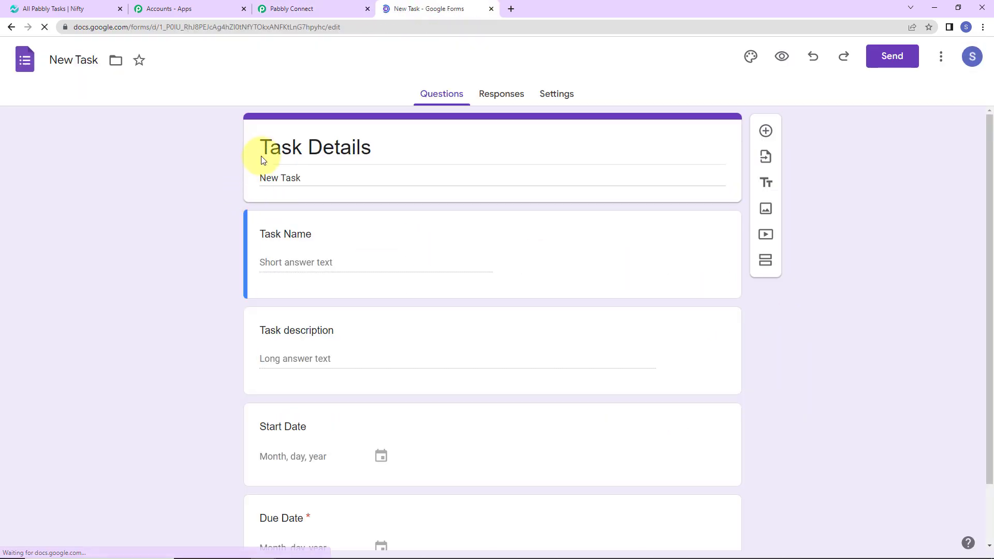
pyautogui.scroll(-2, 344, 245)
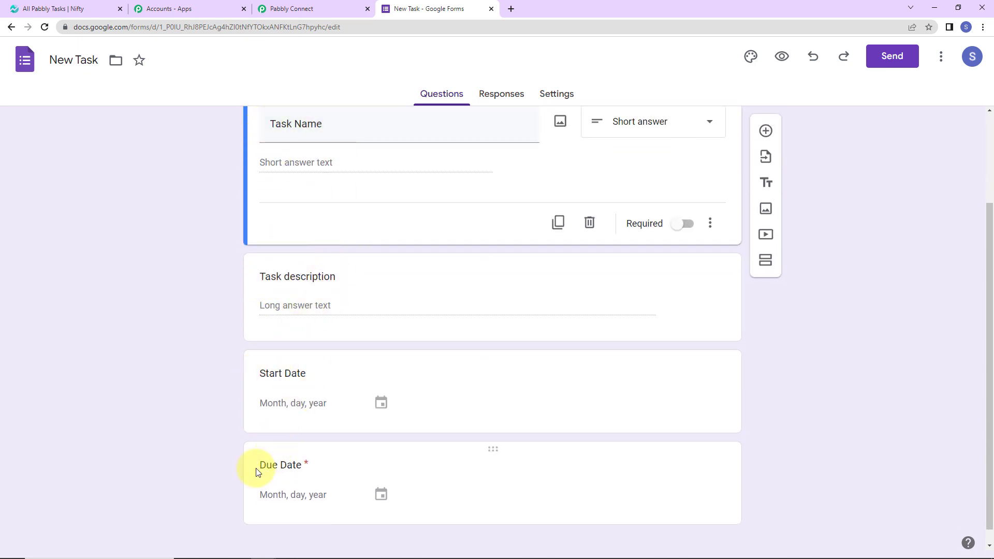
pyautogui.click(615, 468)
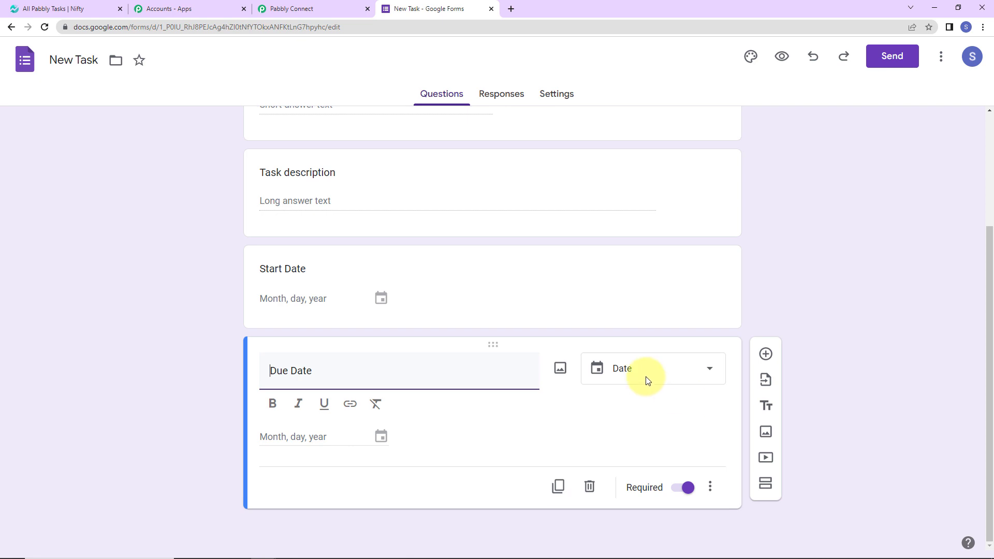
pyautogui.click(492, 98)
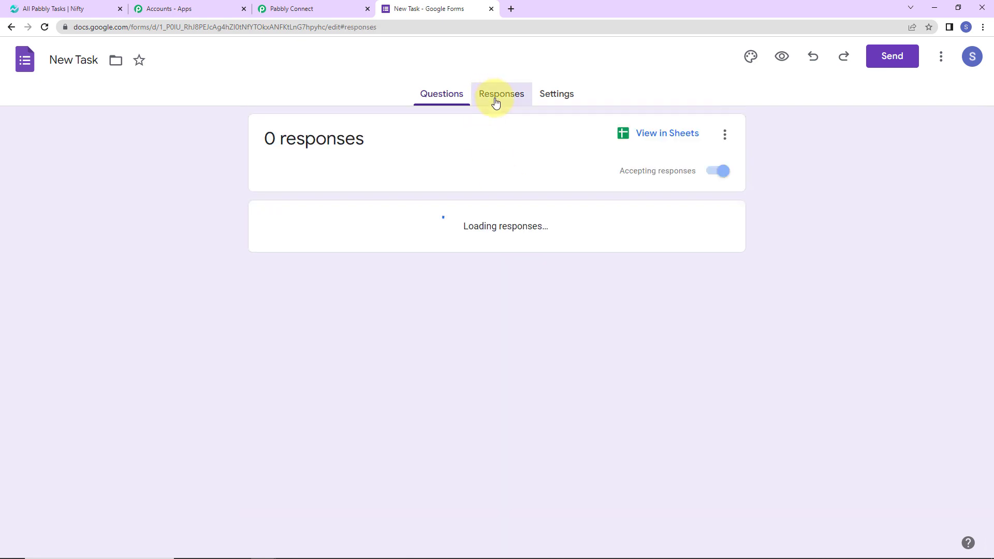
# Send New Task responses to a new spreadsheet, New Task (Responses), and open it in Sheets
pyautogui.click(724, 135)
pyautogui.click(561, 185)
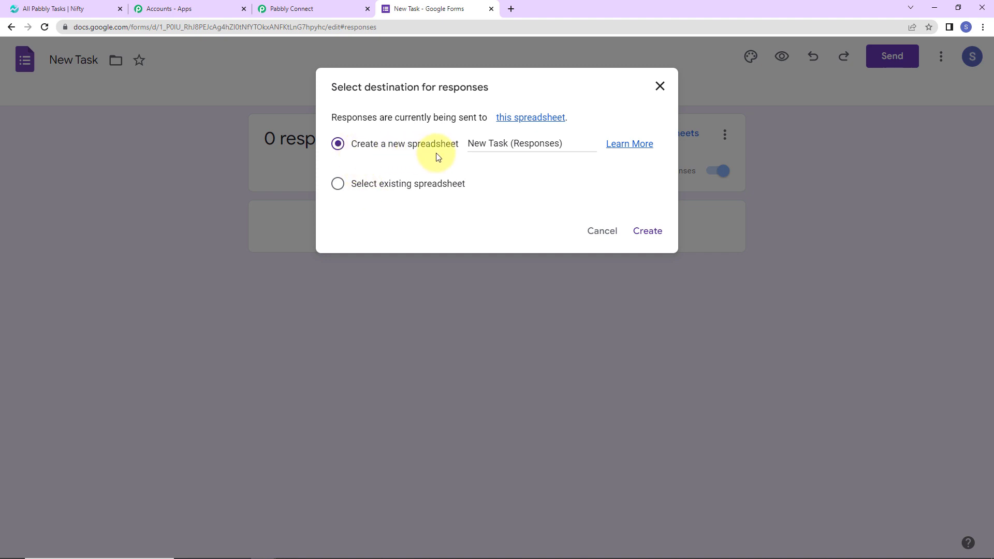
pyautogui.click(642, 231)
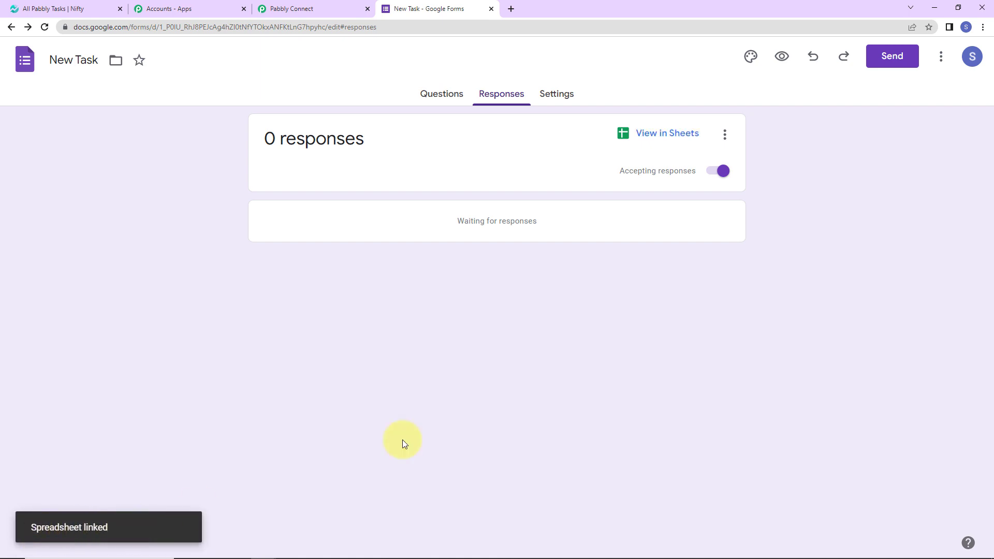
pyautogui.click(661, 136)
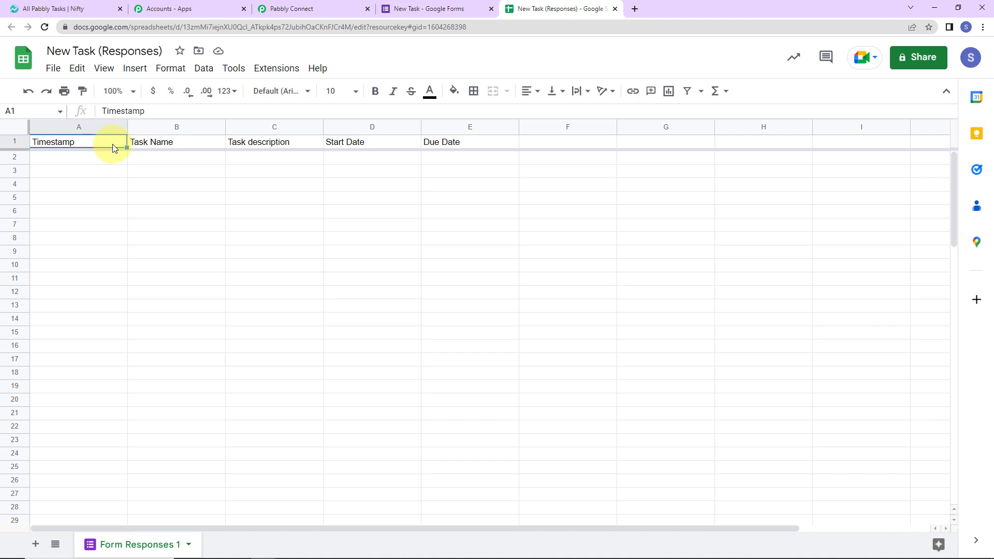
# Give the header row a light blue fill with bold size 12 text, then return to the form
pyautogui.click(23, 144)
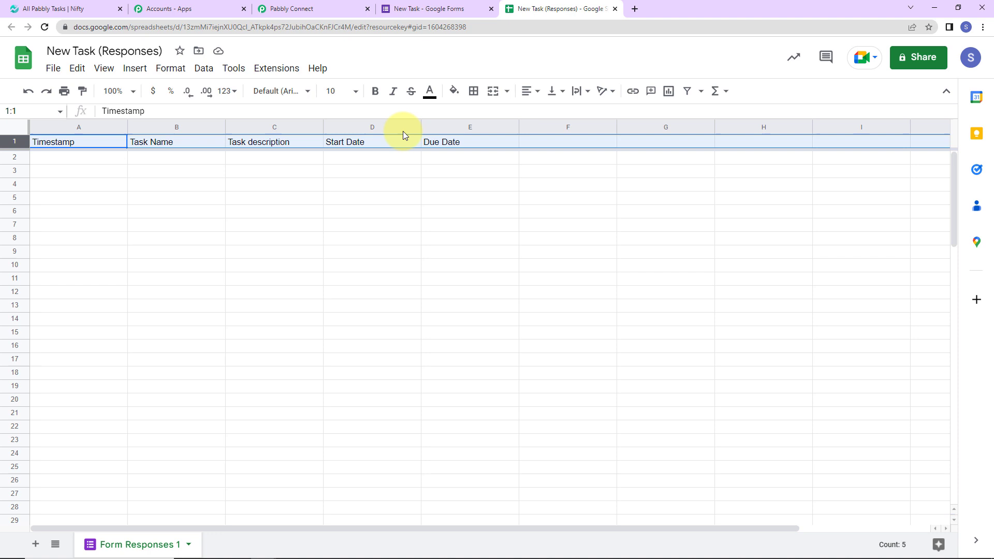
pyautogui.click(452, 93)
pyautogui.click(536, 178)
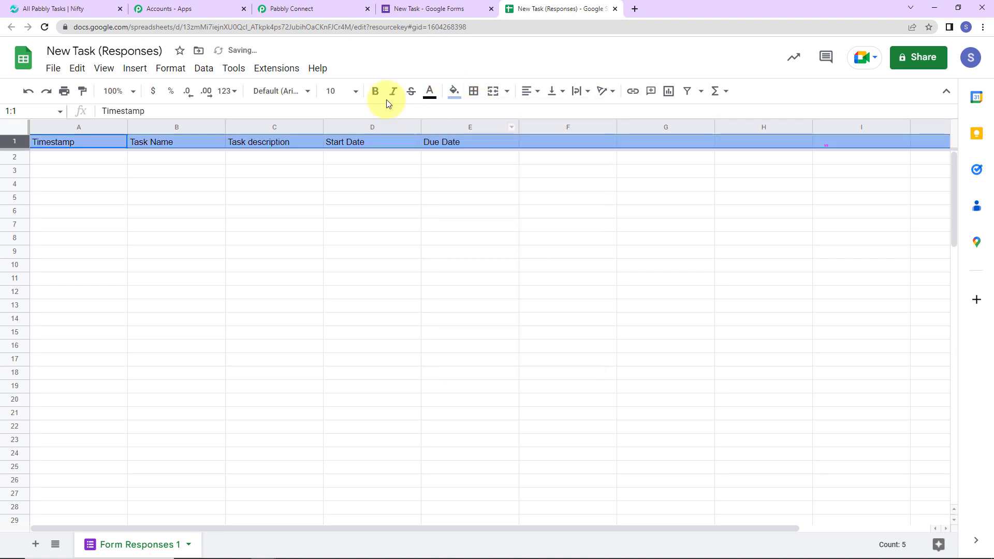
pyautogui.click(376, 91)
pyautogui.click(353, 93)
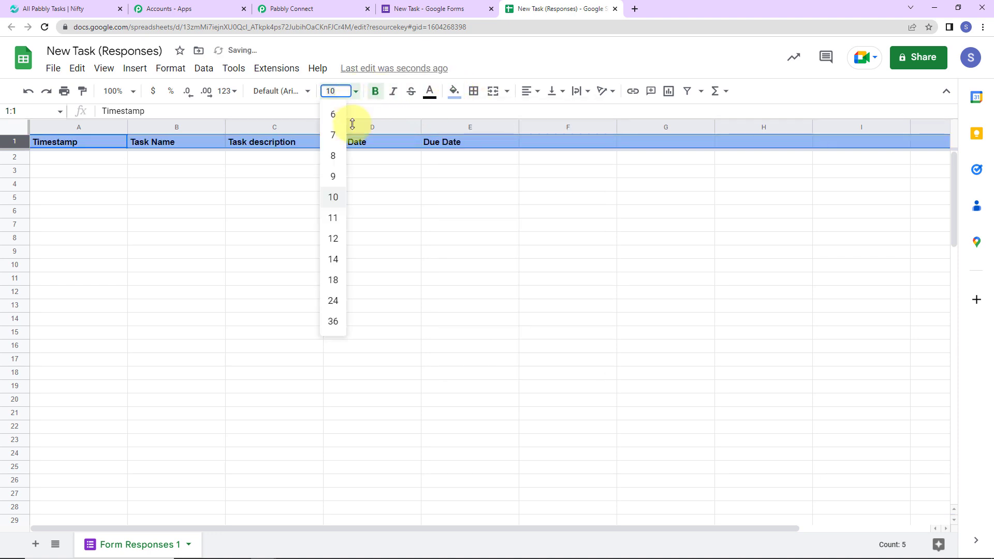
pyautogui.click(326, 238)
pyautogui.click(474, 255)
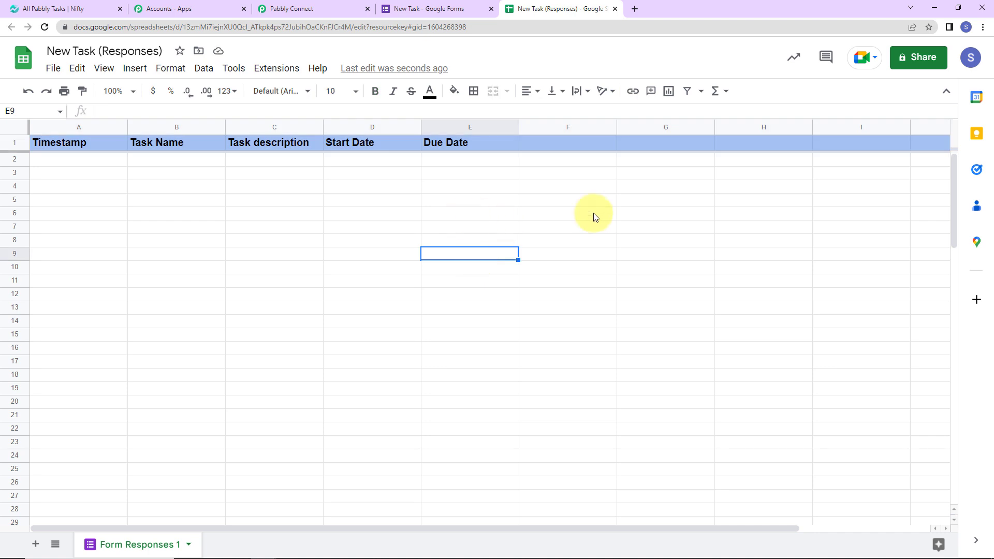
pyautogui.click(455, 9)
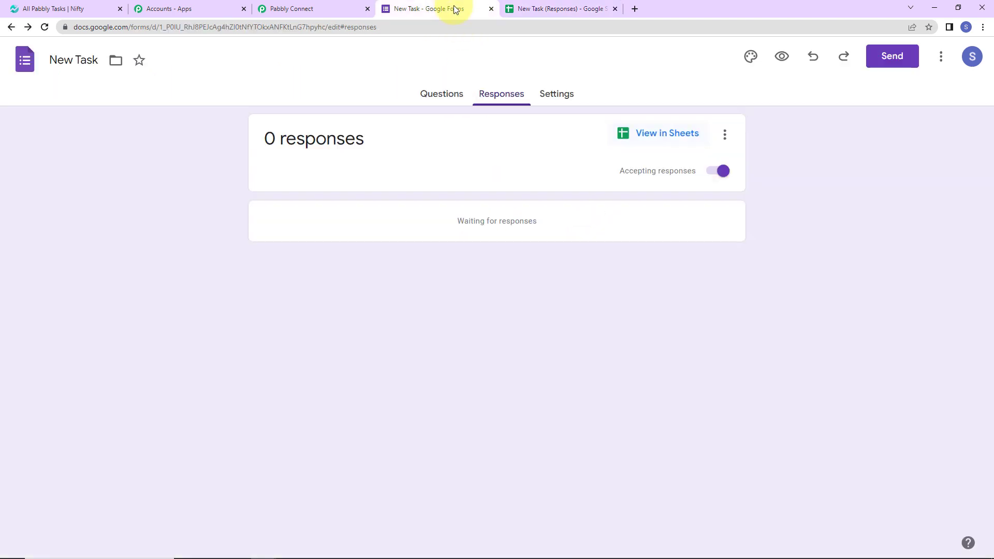
# Submit a preview response: Demo Task, Demo Description, start 02/13/2023, due 02/15/2023
pyautogui.click(780, 59)
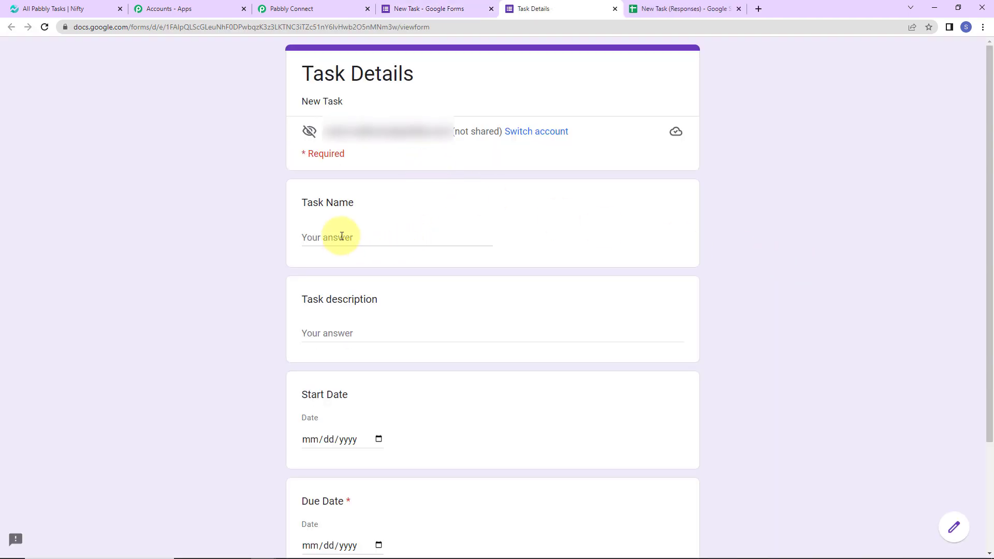
pyautogui.write('D')
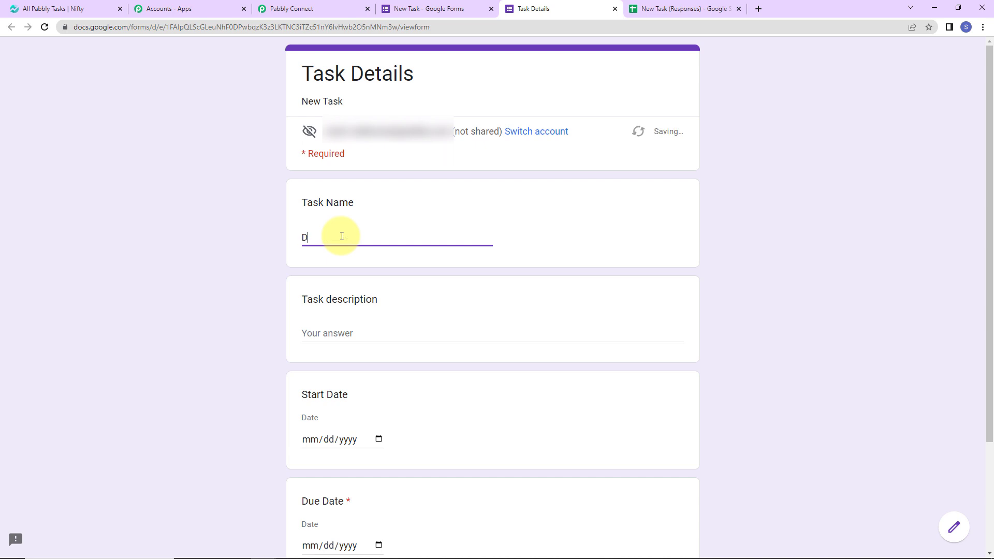
pyautogui.write('emo Task')
pyautogui.click(351, 335)
pyautogui.write('Demo Description')
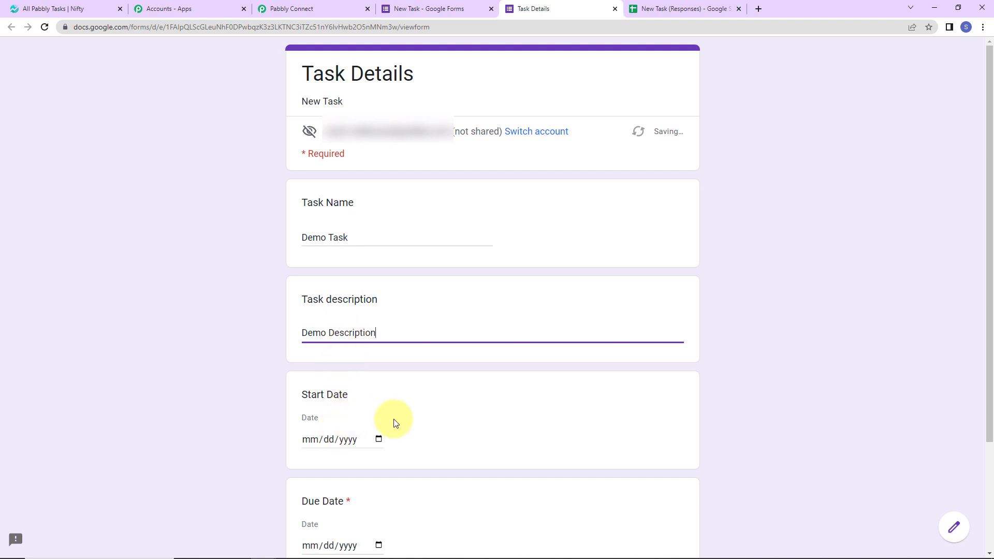
pyautogui.scroll(-3, 395, 421)
pyautogui.click(380, 318)
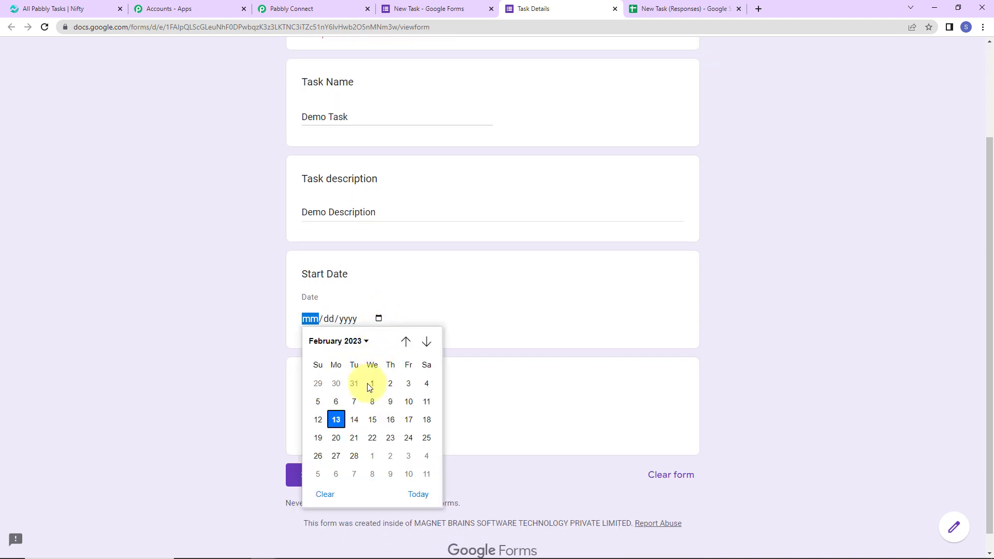
pyautogui.click(333, 417)
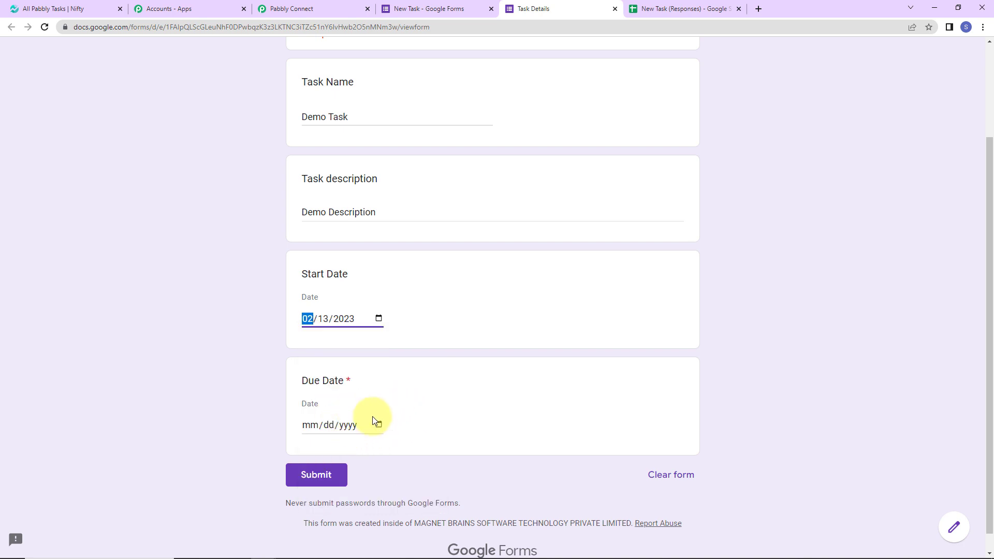
pyautogui.click(378, 424)
pyautogui.click(377, 328)
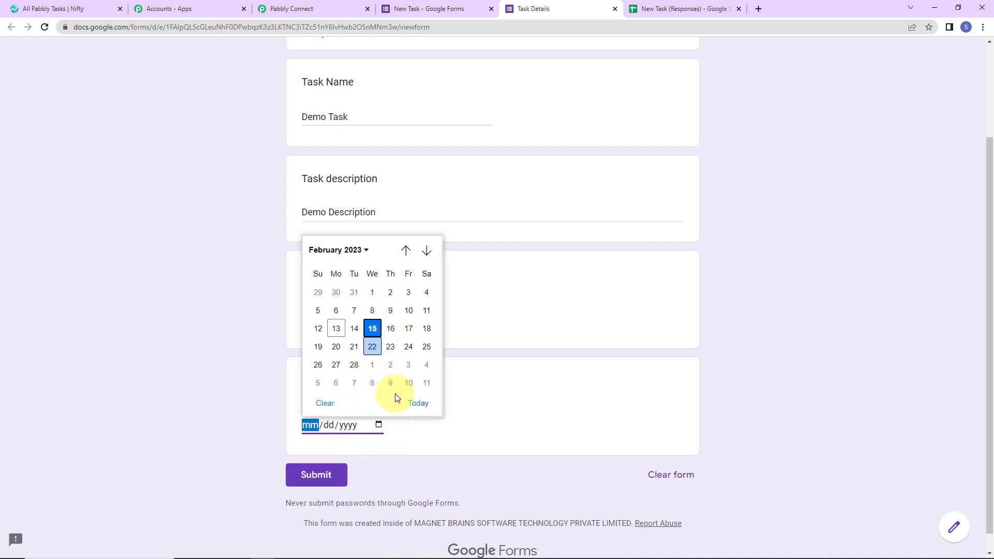
pyautogui.click(331, 474)
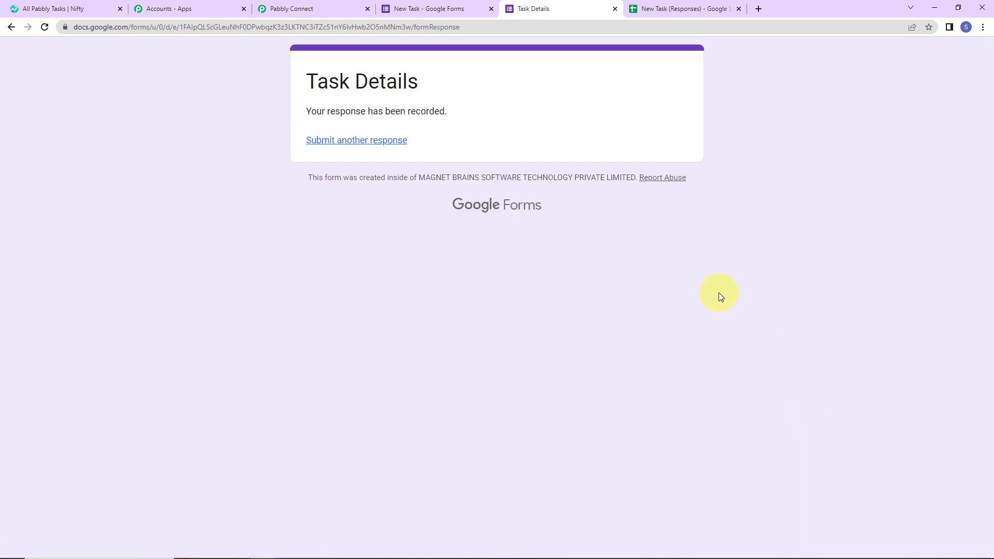
# From the responses sheet, search the add-on marketplace for Pabbly Connect Webhooks
pyautogui.click(685, 8)
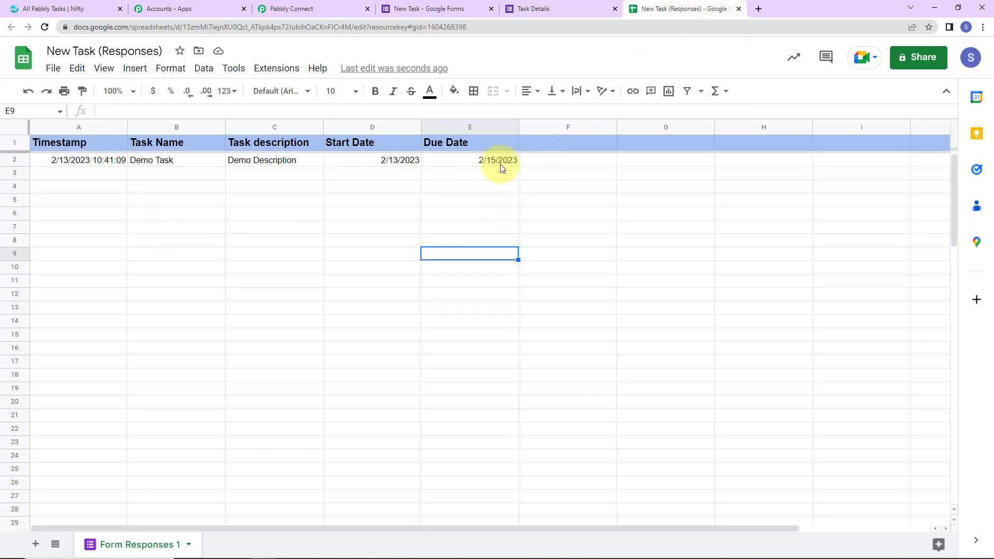
pyautogui.click(278, 68)
pyautogui.moveTo(448, 93)
pyautogui.click(485, 96)
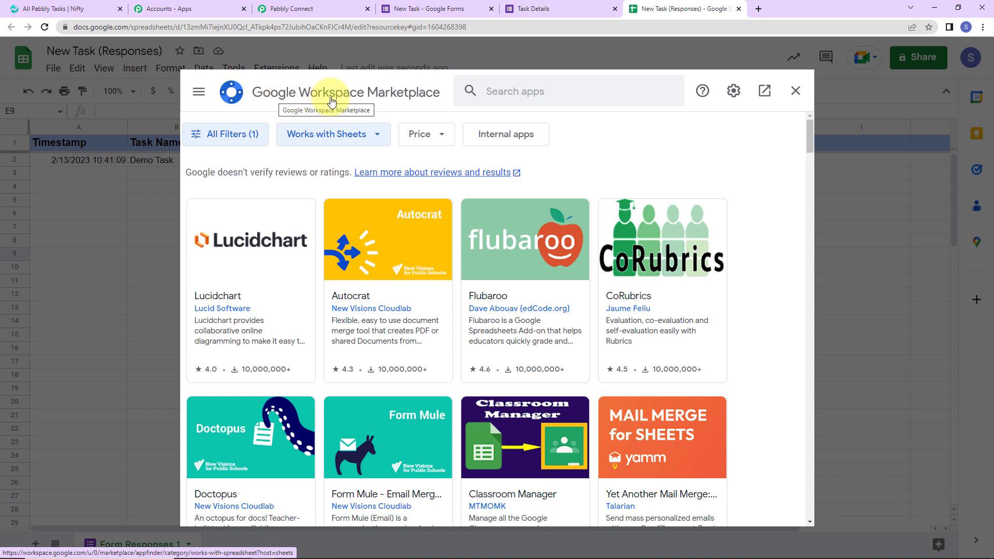
pyautogui.click(515, 87)
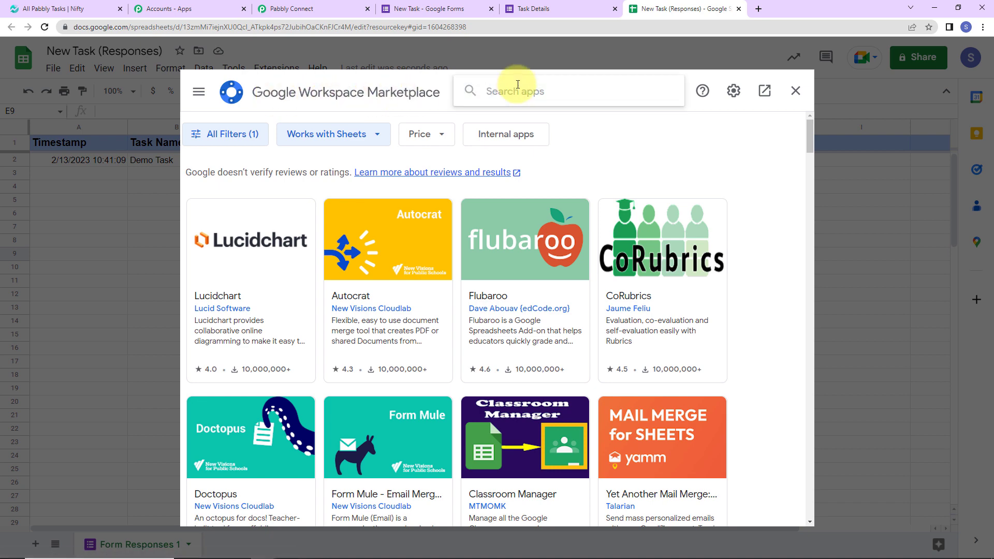
pyautogui.write('Pabbl')
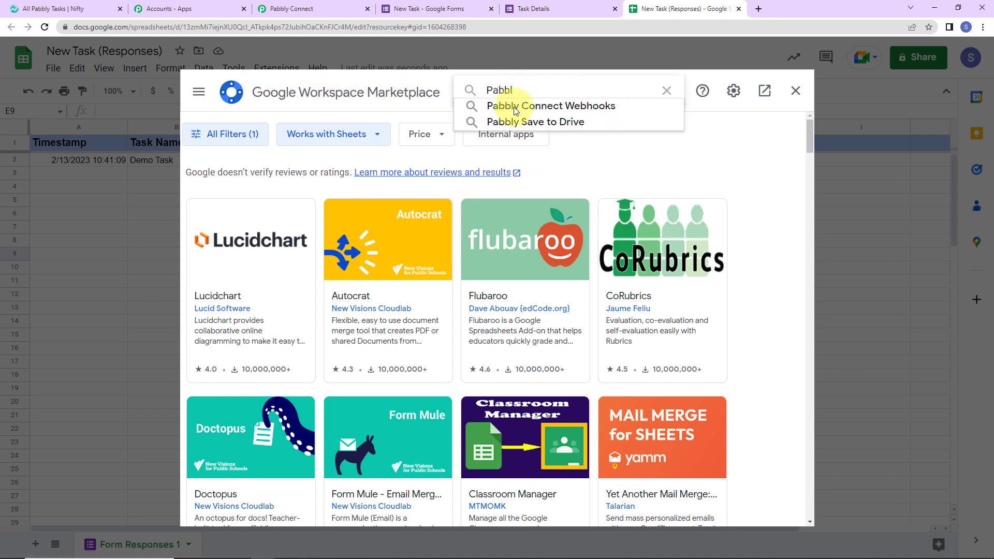
pyautogui.click(506, 106)
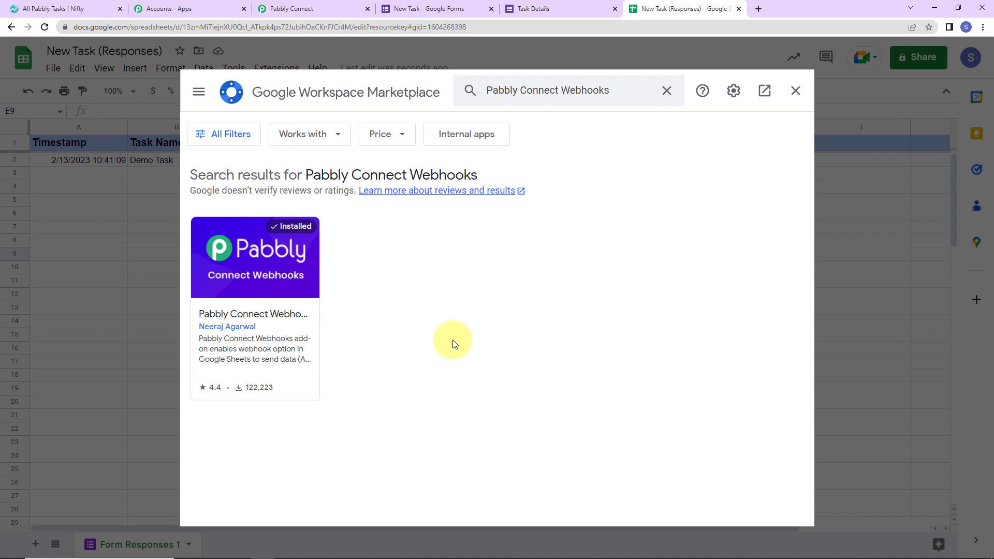
# Close the marketplace with the add-on installed and reload the spreadsheet
pyautogui.click(795, 91)
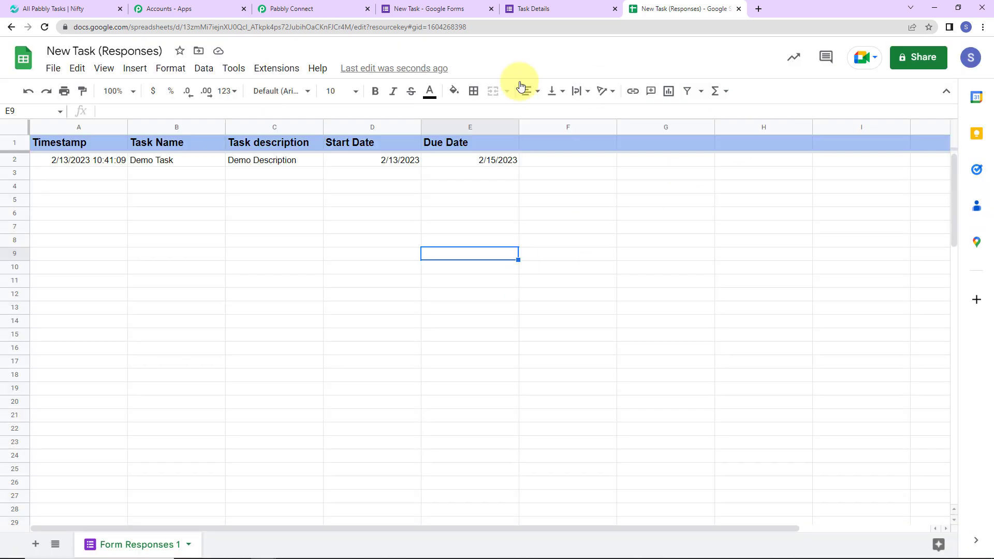
pyautogui.click(44, 26)
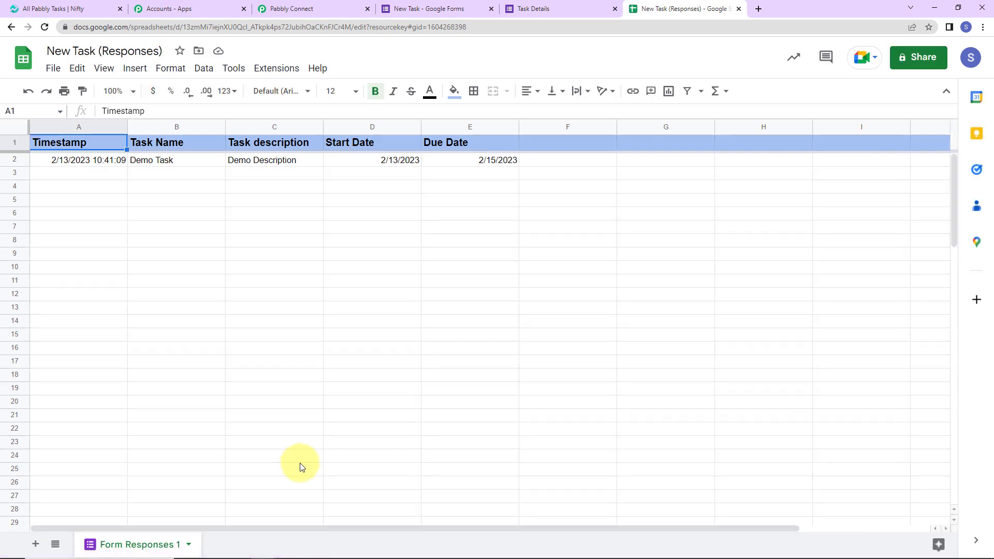
pyautogui.click(276, 68)
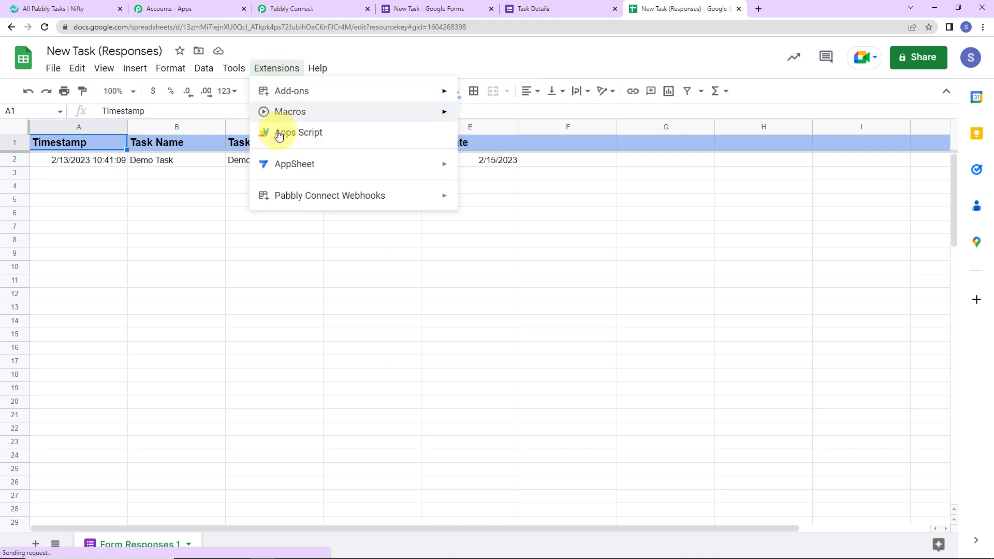
# Fill the Pabbly webhook Initial Setup with the copied URL and trigger column E, send test, and submit
pyautogui.moveTo(289, 199)
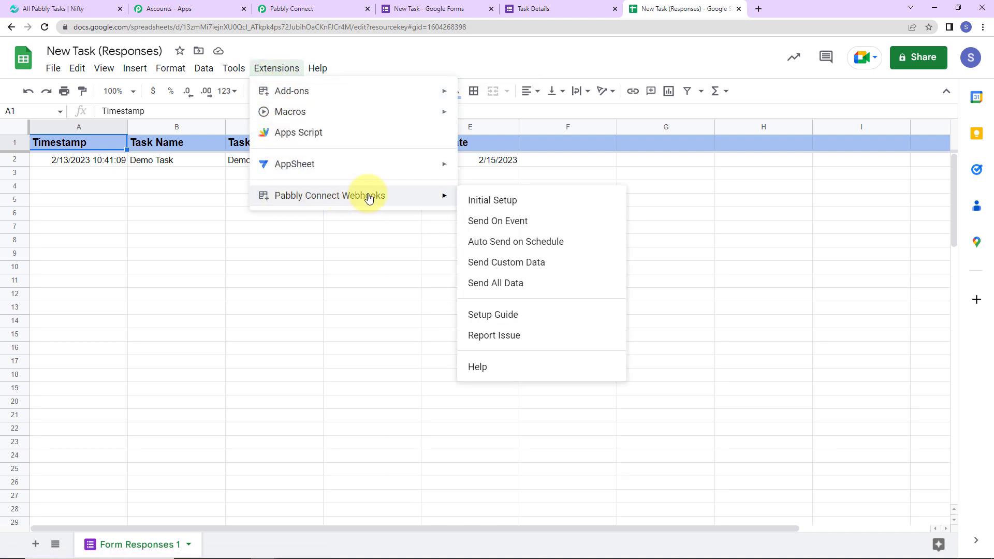
pyautogui.click(498, 201)
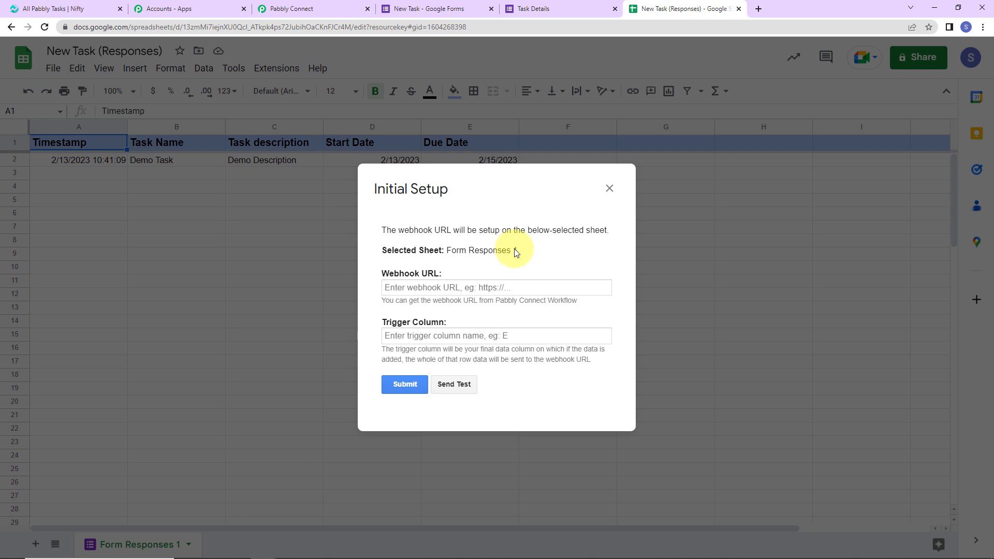
pyautogui.click(423, 287)
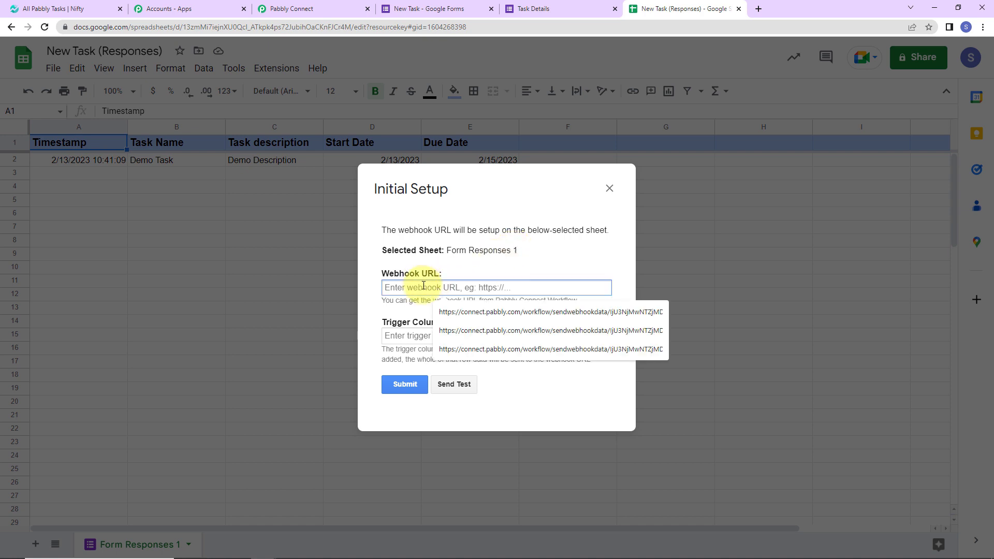
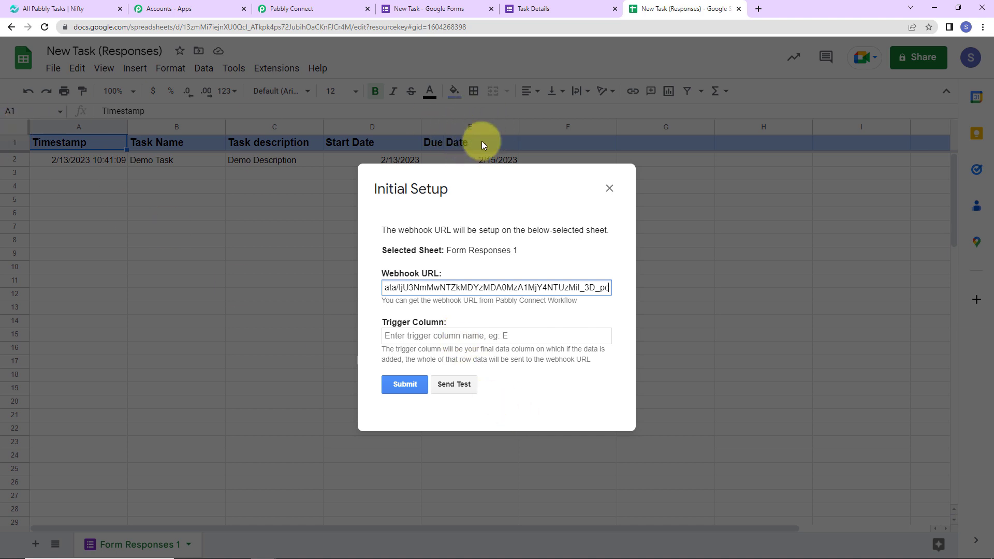
pyautogui.click(446, 332)
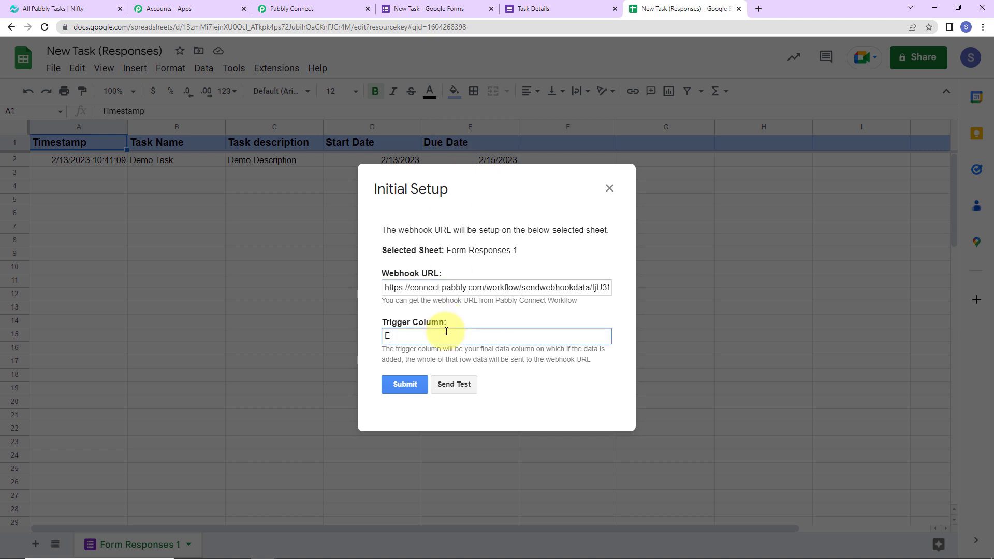
pyautogui.click(454, 384)
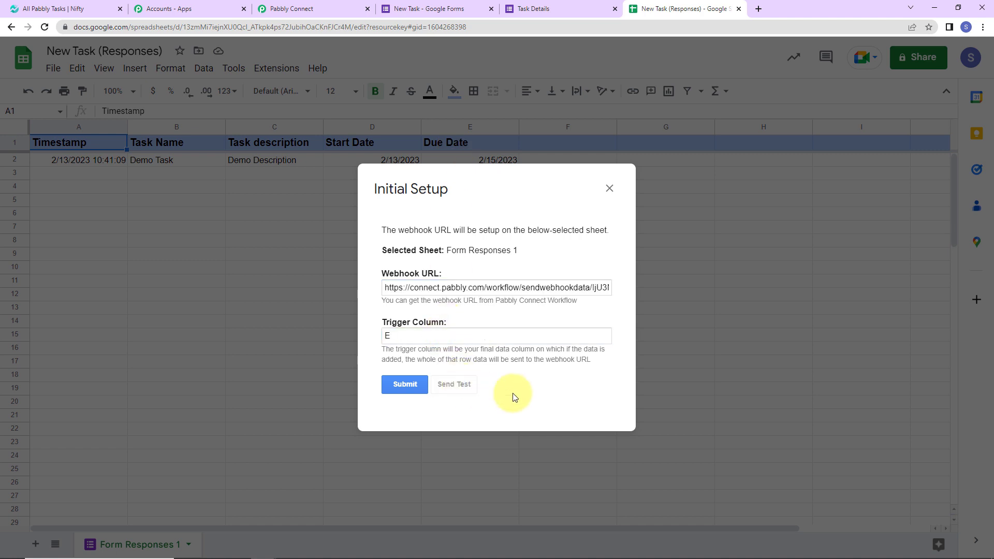
pyautogui.scroll(-1, 588, 395)
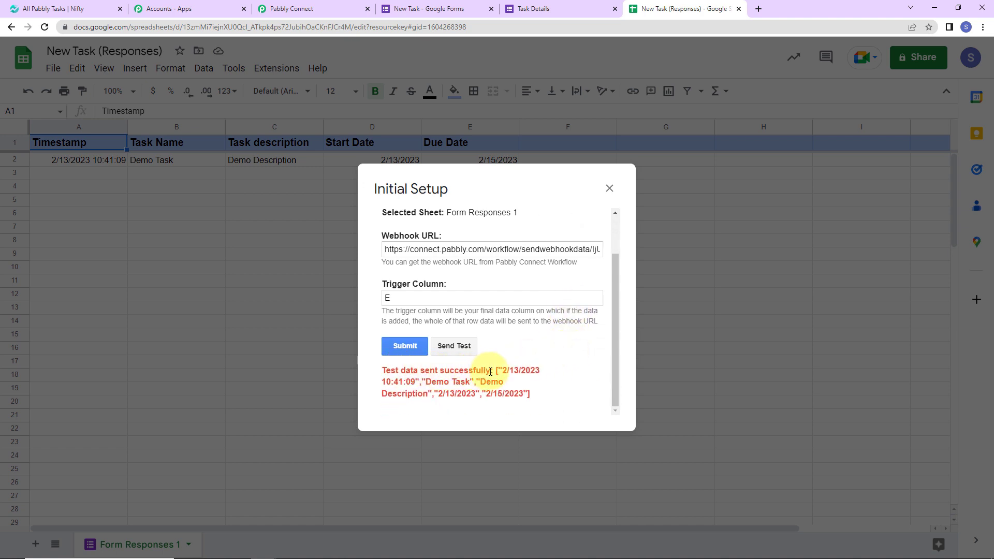
pyautogui.click(404, 346)
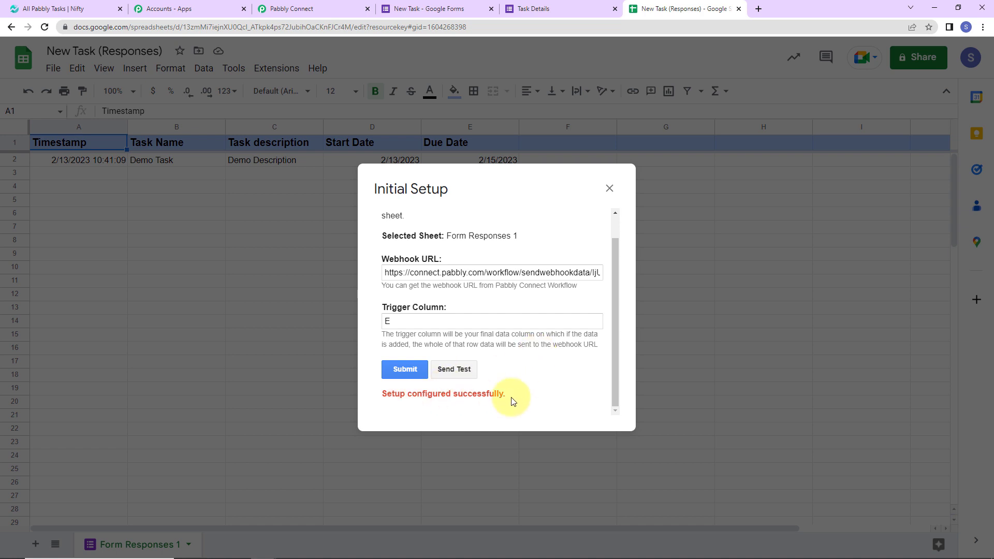
# Close the Initial Setup and turn on Pabbly Connect Webhooks' Send On Event
pyautogui.click(610, 190)
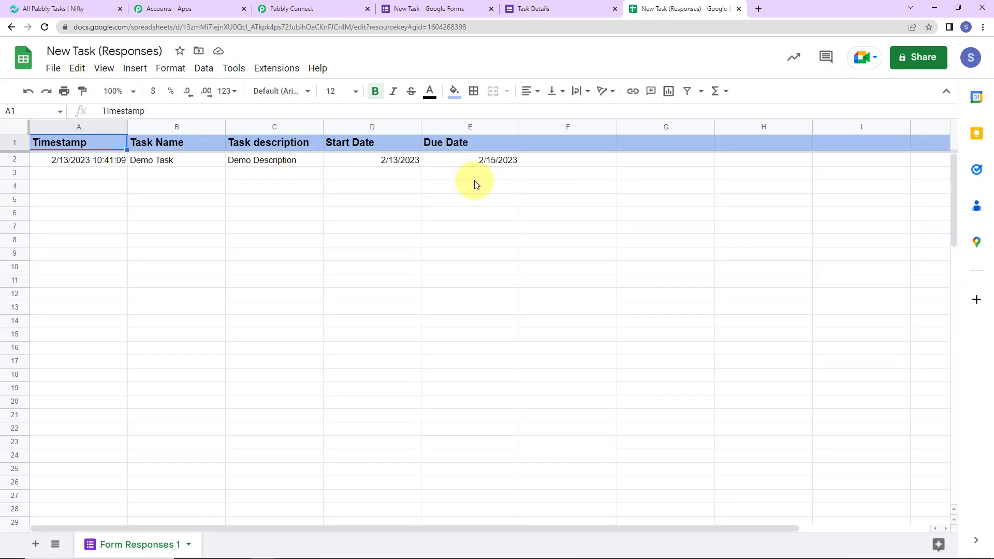
pyautogui.click(261, 70)
pyautogui.moveTo(284, 199)
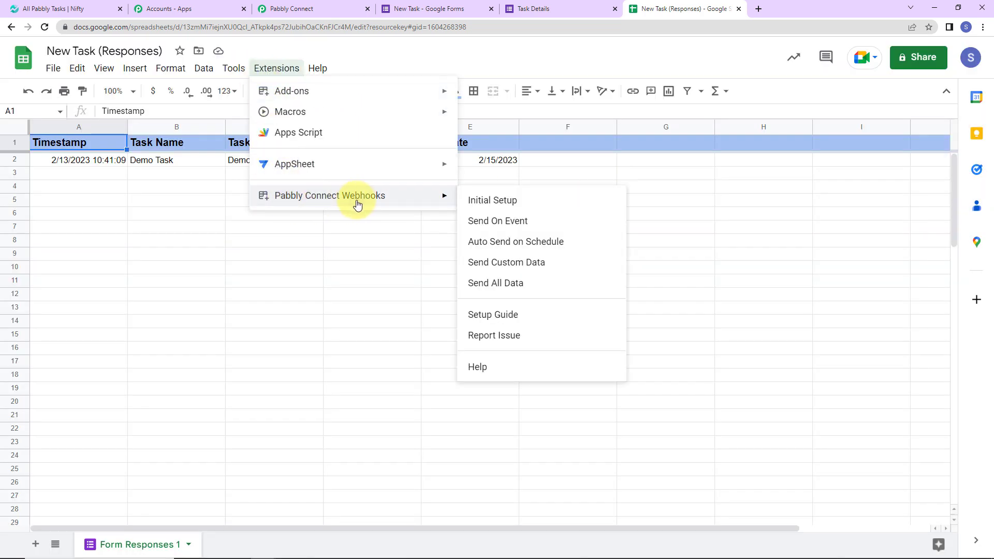
pyautogui.click(504, 224)
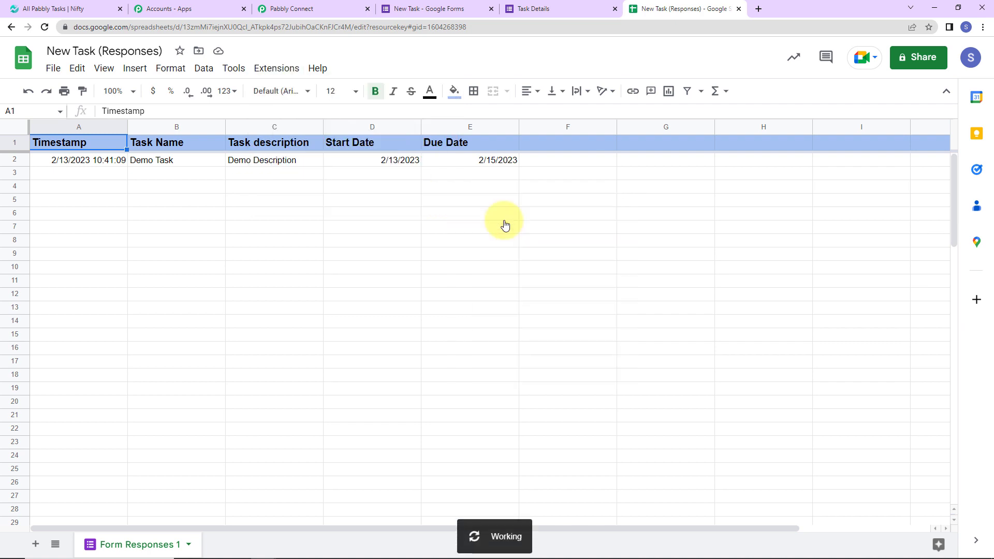
# Confirm Send On Event is checked in the Pabbly Connect Webhooks menu
pyautogui.click(275, 69)
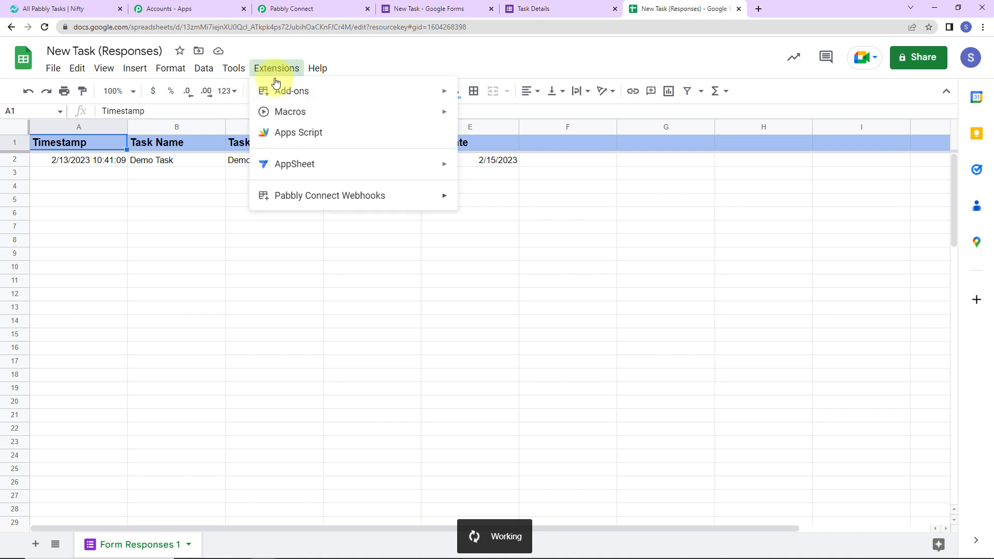
pyautogui.moveTo(320, 201)
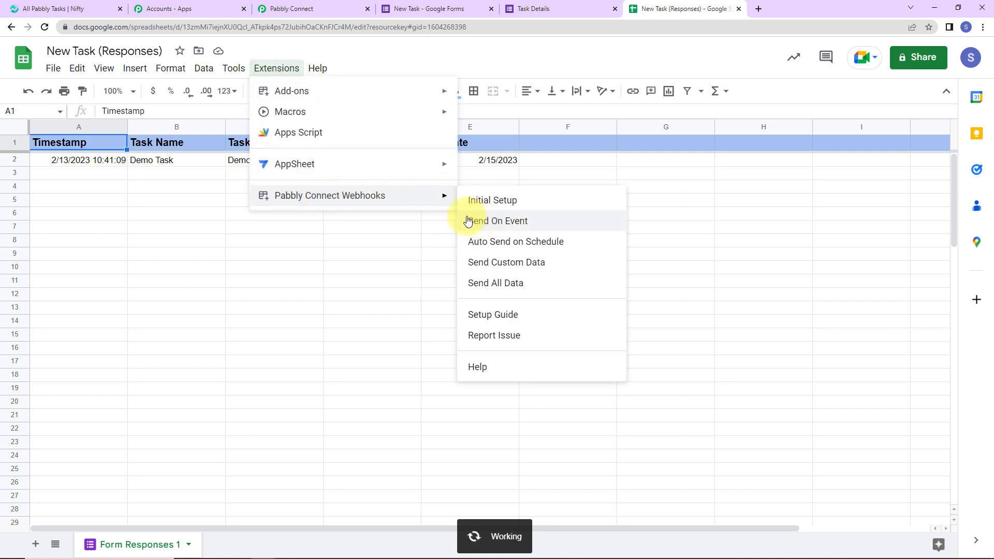
pyautogui.click(276, 76)
pyautogui.click(286, 76)
pyautogui.moveTo(349, 199)
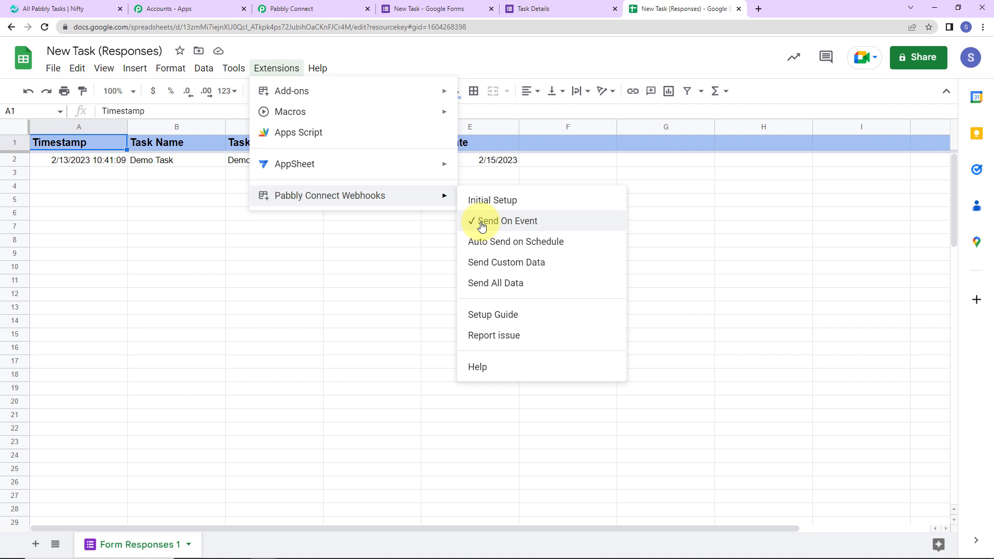
pyautogui.click(426, 258)
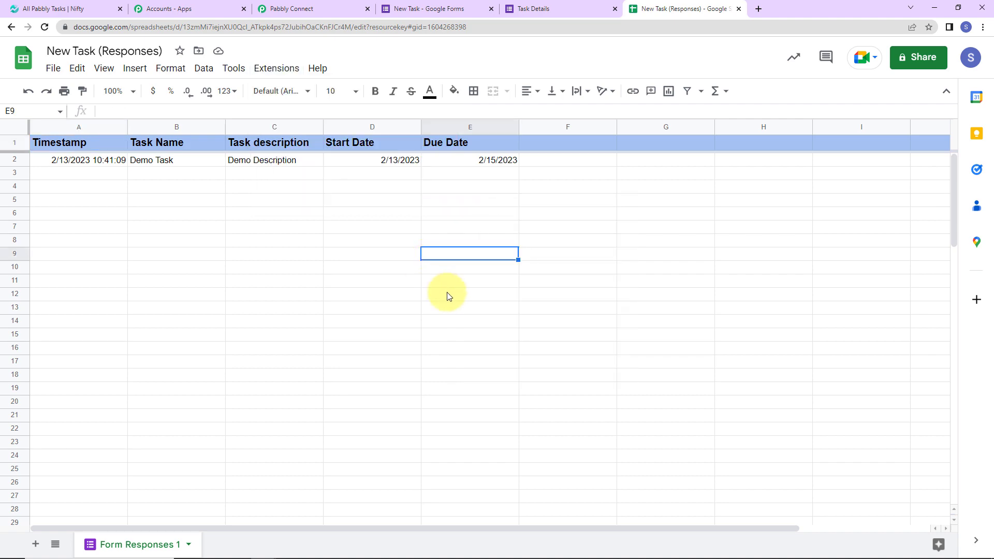
# Review the trigger's received response: Demo Task, start 2/13/2023, due 2/15/2023, row index 2
pyautogui.click(309, 9)
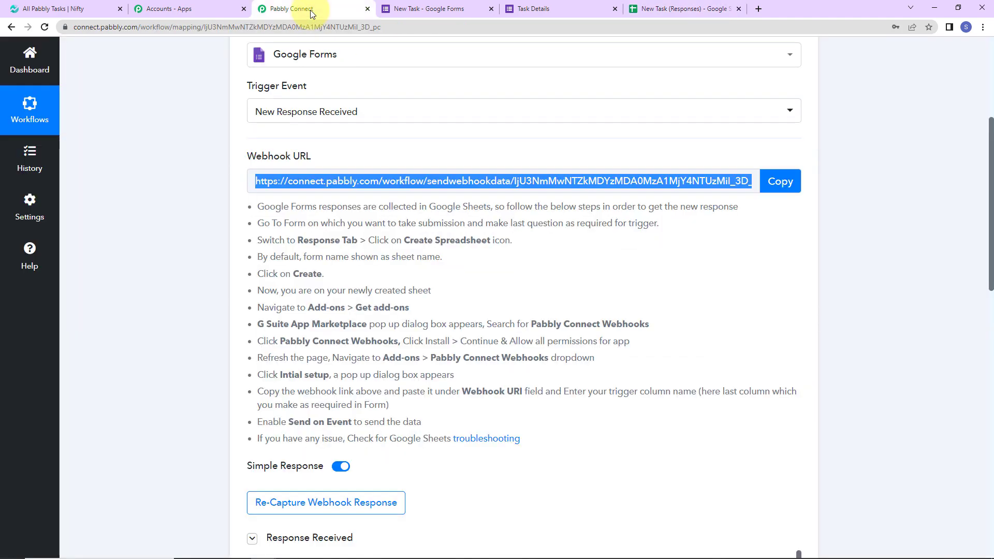
pyautogui.scroll(-1, 844, 326)
pyautogui.scroll(-7, 844, 322)
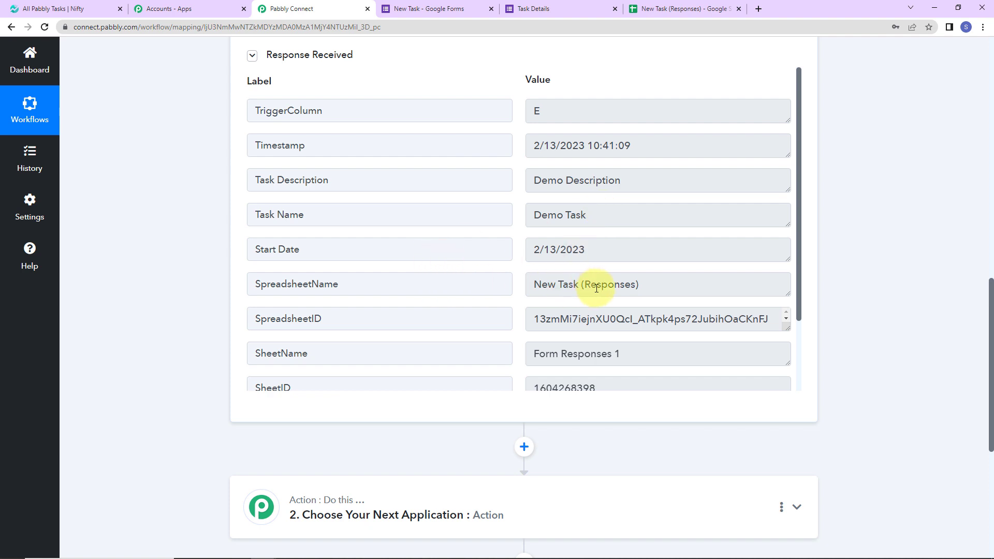
pyautogui.scroll(-1, 621, 326)
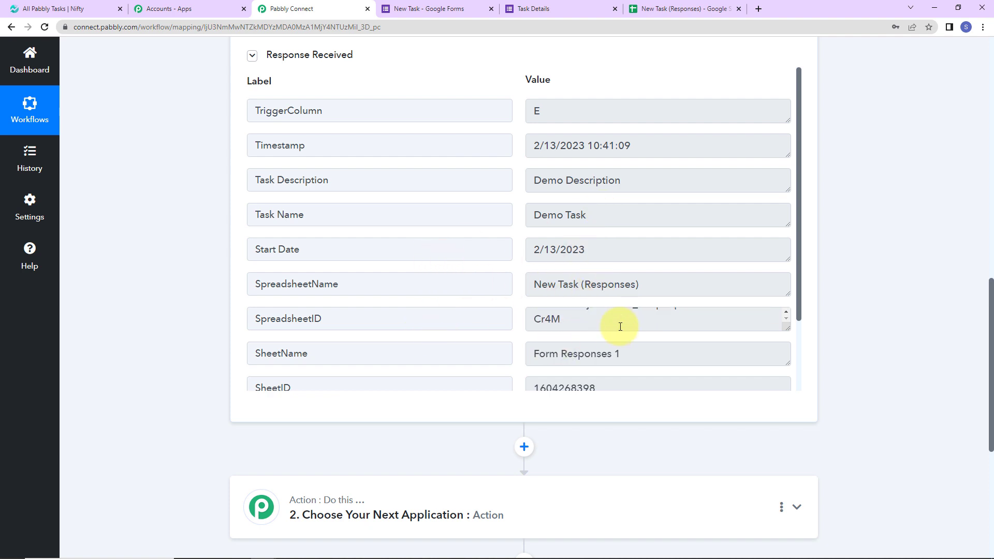
pyautogui.moveTo(801, 257); pyautogui.dragTo(814, 371)
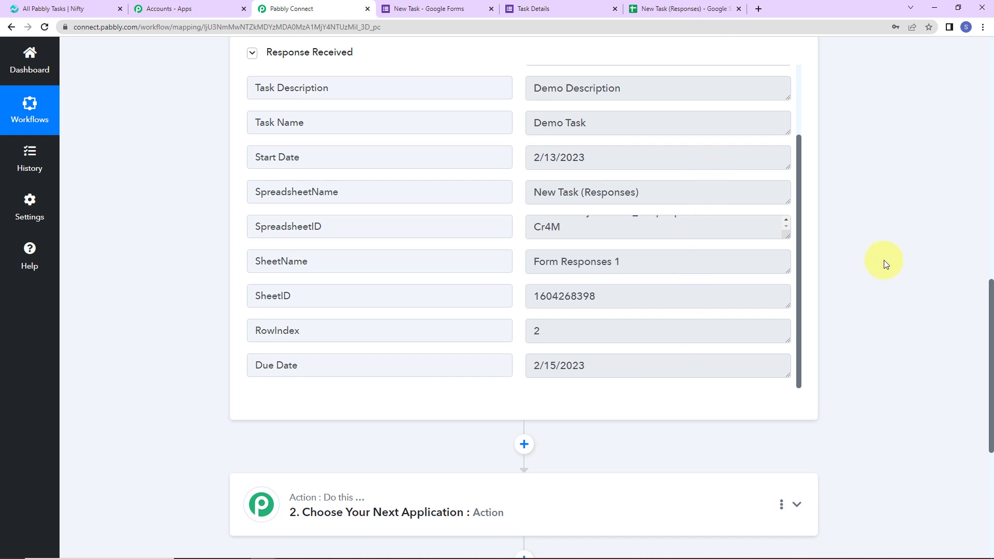
pyautogui.scroll(-6, 885, 264)
# Set the empty action step to Nifty PM with the Create Task event
pyautogui.click(435, 213)
pyautogui.click(414, 258)
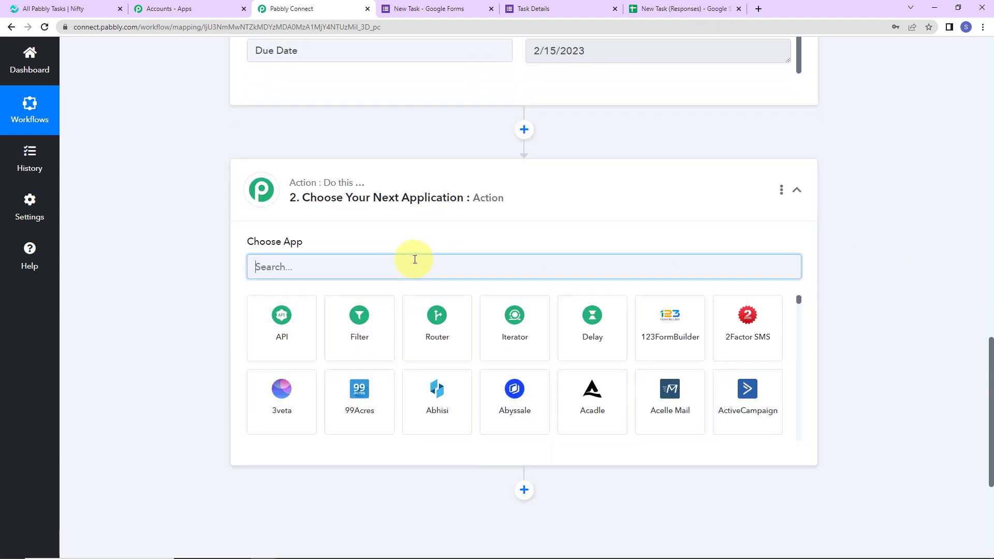
pyautogui.write('nifty')
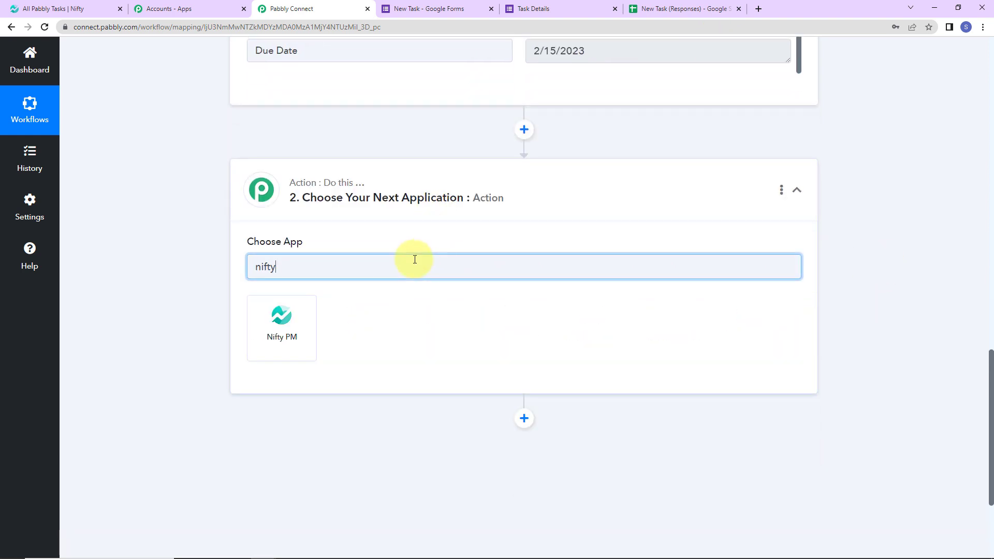
pyautogui.click(299, 311)
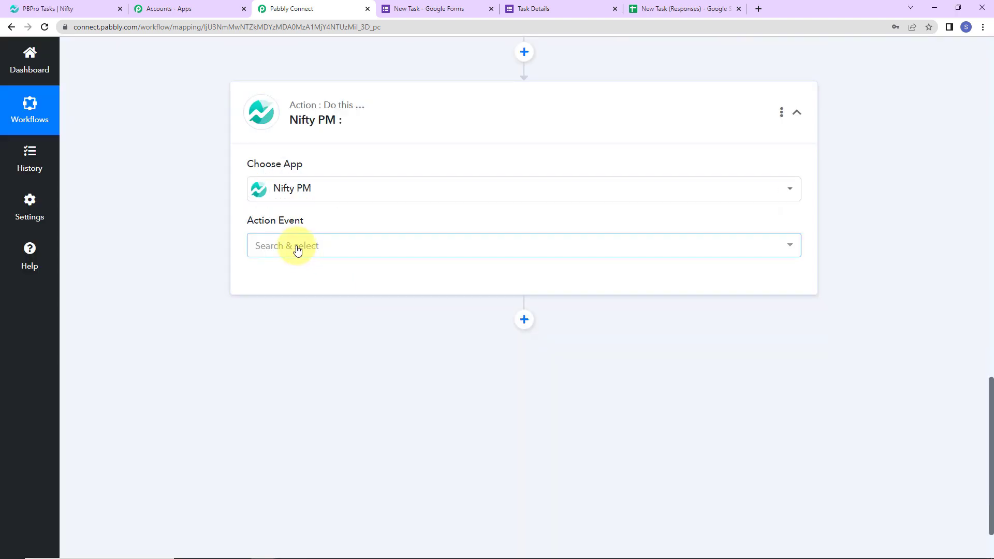
pyautogui.click(297, 250)
pyautogui.click(304, 299)
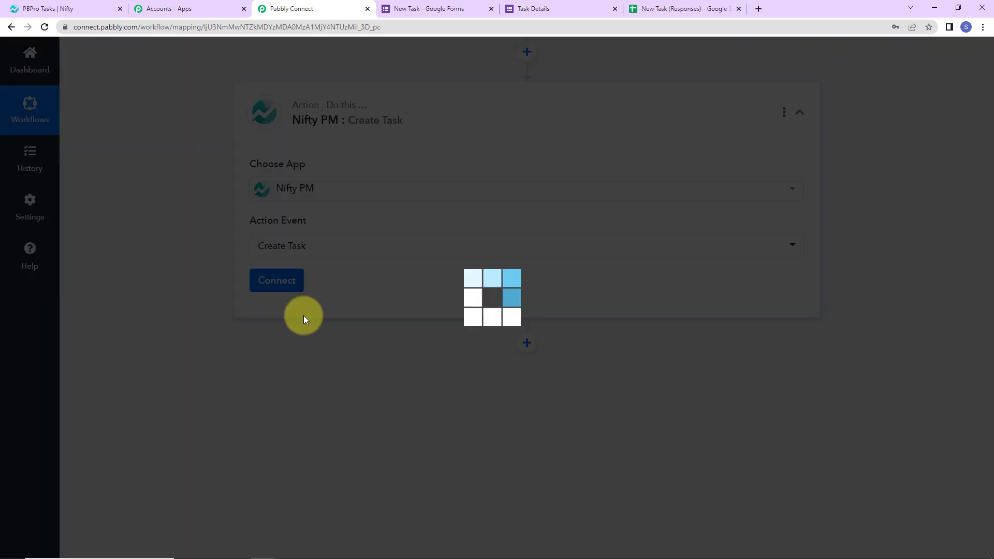
# Add a new Nifty PM connection named Nifty PM #4 and begin authorizing it
pyautogui.click(275, 281)
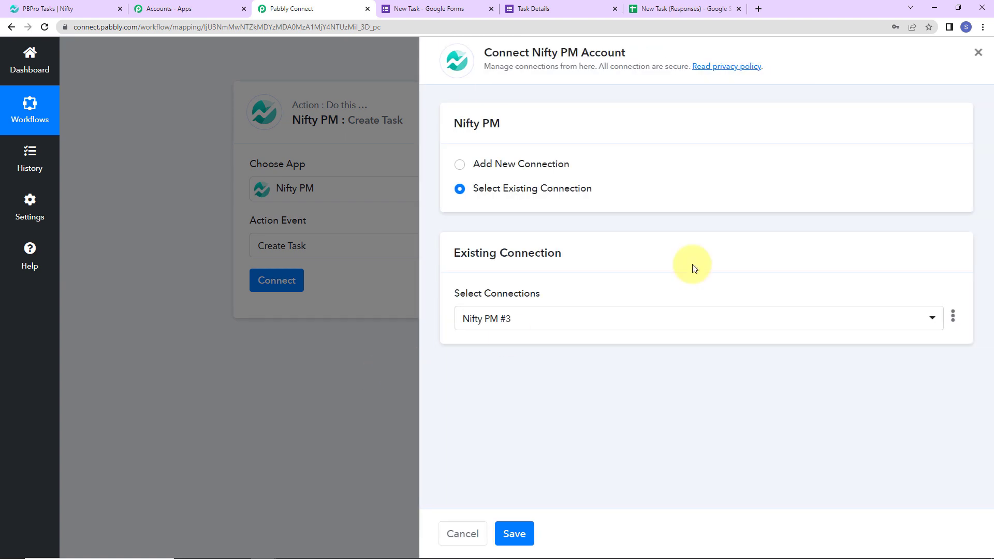
pyautogui.moveTo(531, 50); pyautogui.dragTo(698, 57)
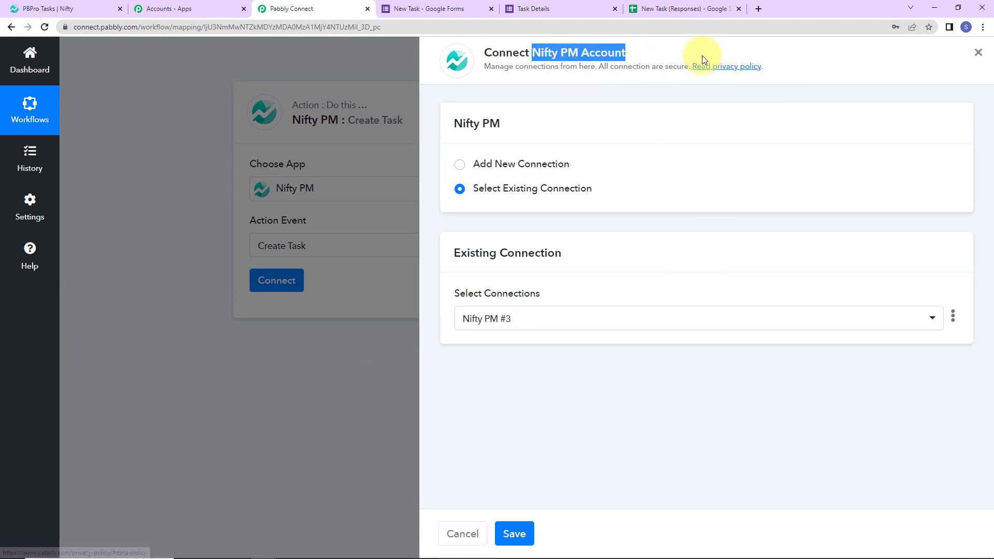
pyautogui.click(459, 164)
pyautogui.click(512, 301)
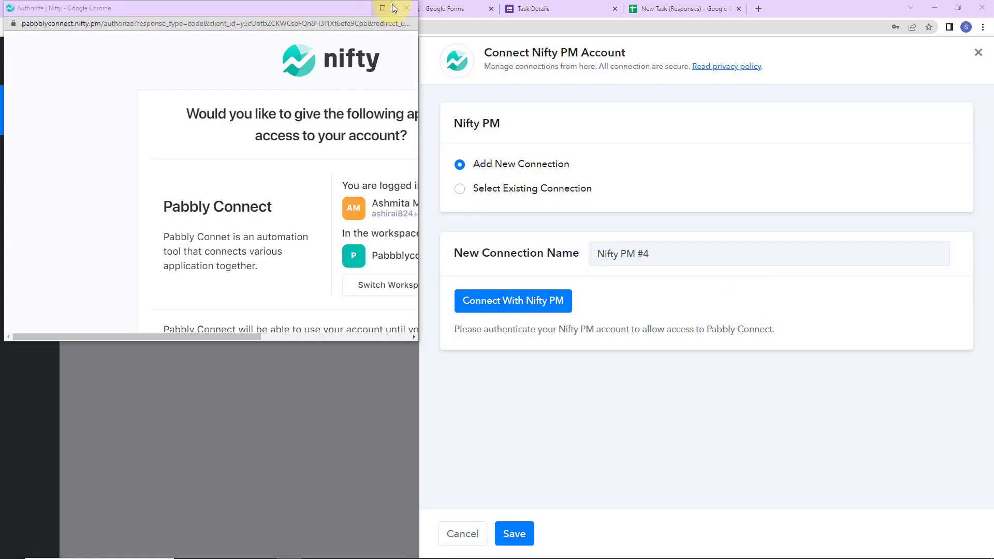
# Maximize the Nifty authorization popup and allow Pabbly Connect access to the account
pyautogui.click(382, 8)
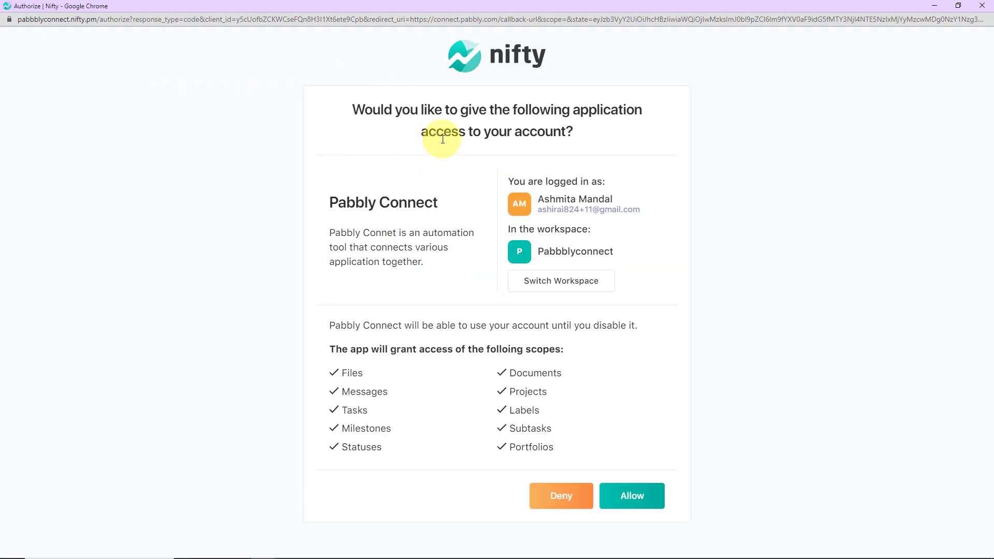
pyautogui.click(632, 493)
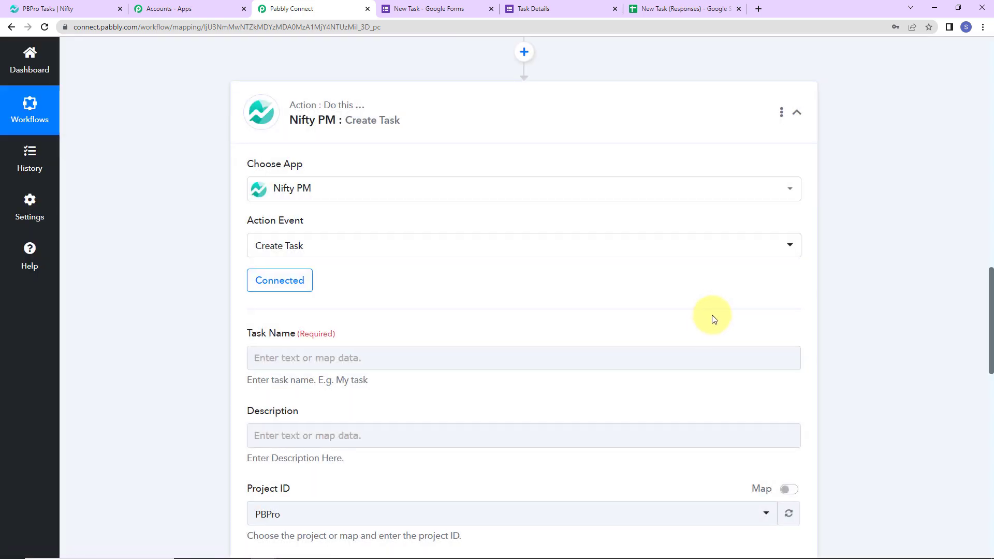
# Map the Google Forms Task Name answer into the Nifty Task Name field
pyautogui.scroll(-5, 439, 284)
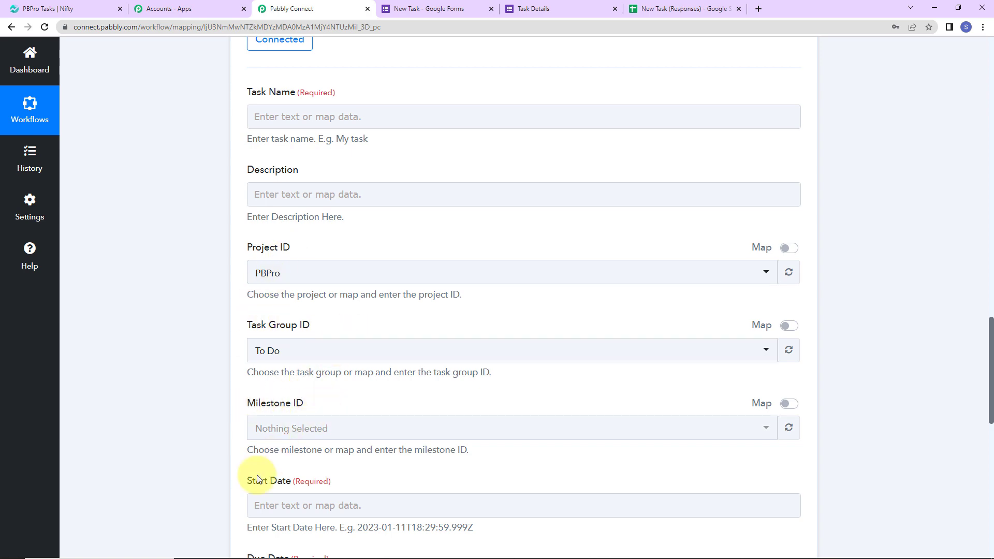
pyautogui.scroll(-2, 406, 435)
pyautogui.scroll(-2, 407, 434)
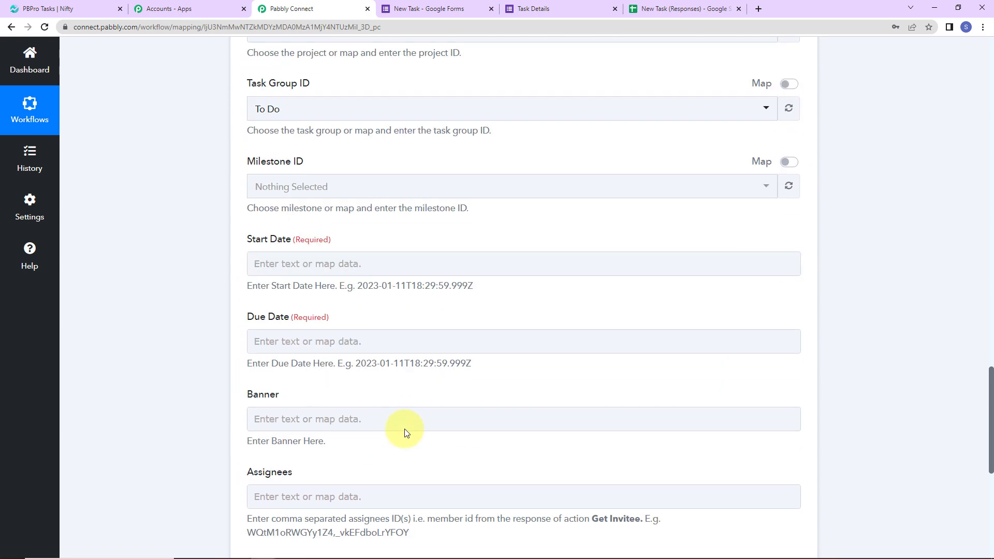
pyautogui.scroll(4, 409, 422)
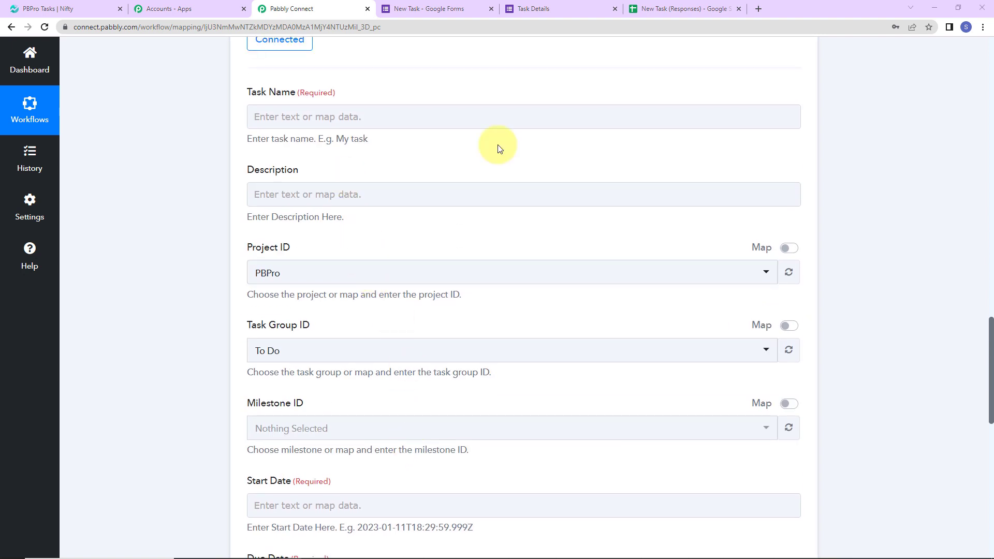
pyautogui.click(297, 117)
pyautogui.click(292, 112)
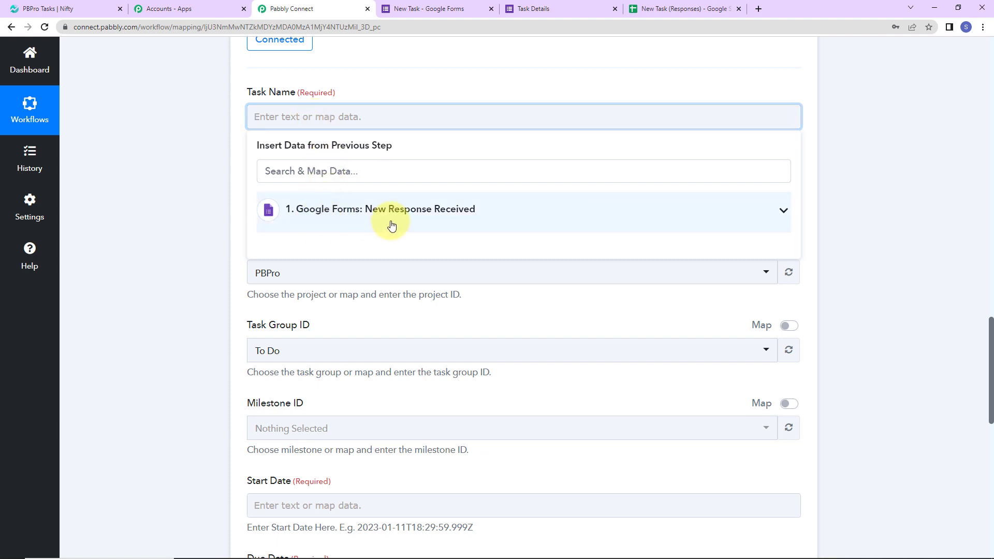
pyautogui.click(439, 209)
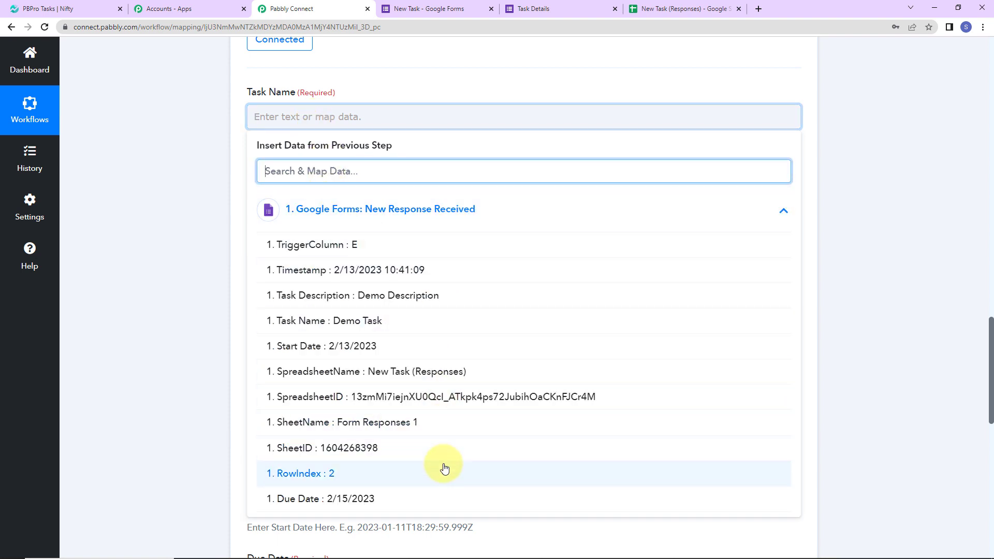
pyautogui.click(319, 322)
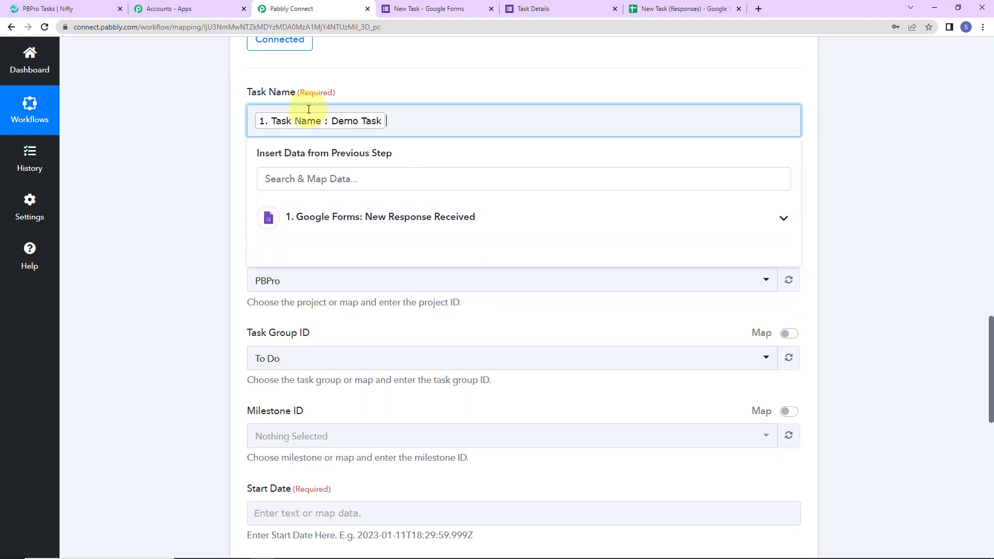
pyautogui.click(206, 128)
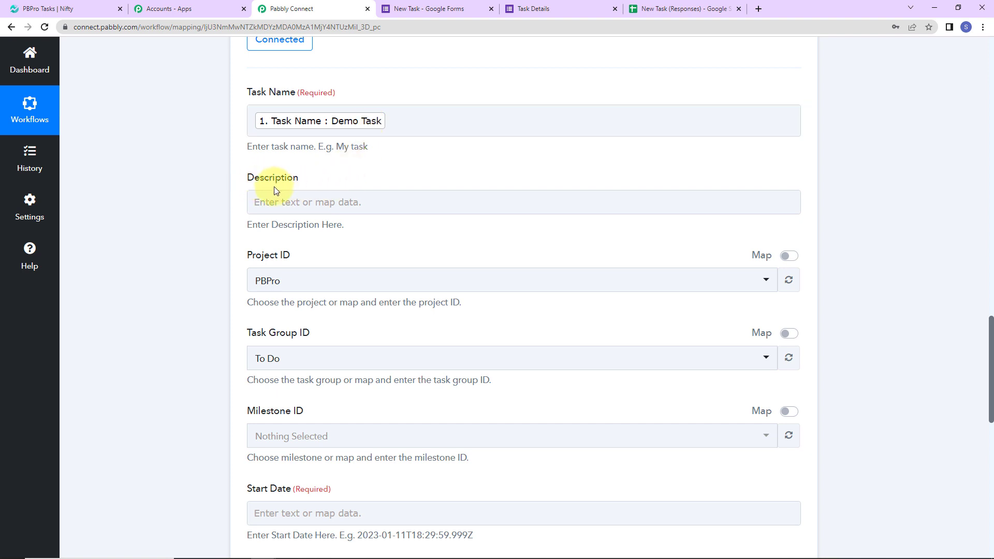
# Map the form's Task Description answer into the Description field
pyautogui.click(289, 199)
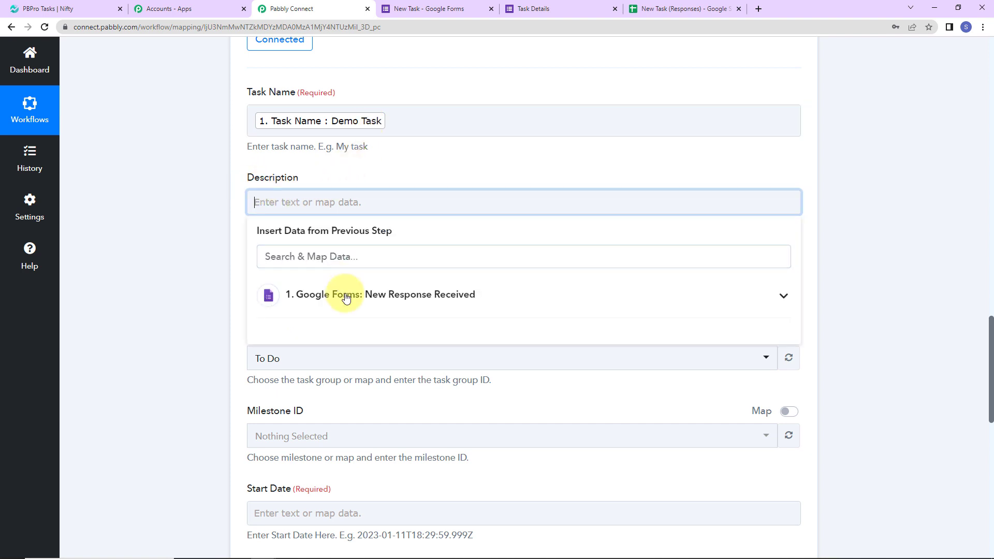
pyautogui.click(348, 304)
pyautogui.click(331, 381)
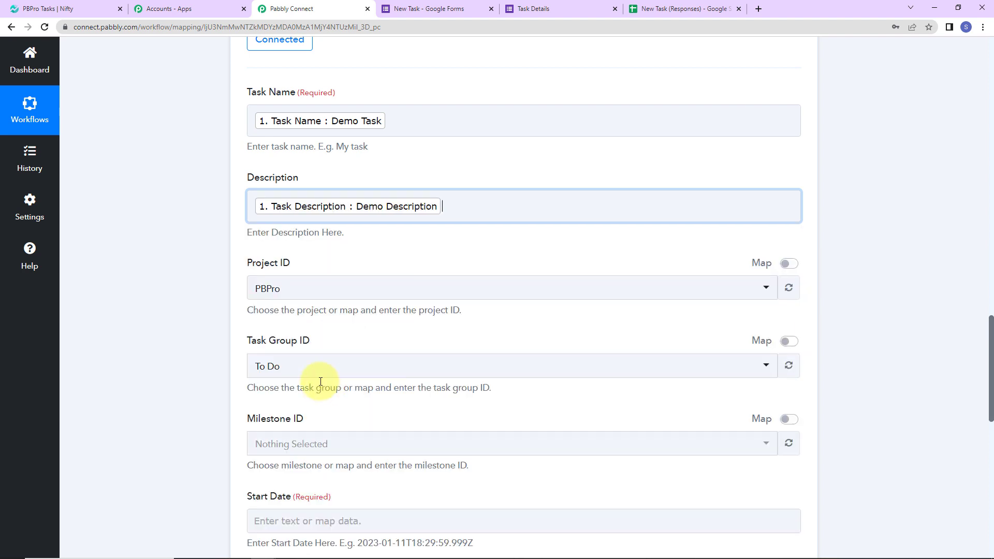
pyautogui.click(163, 281)
pyautogui.scroll(-2, 191, 257)
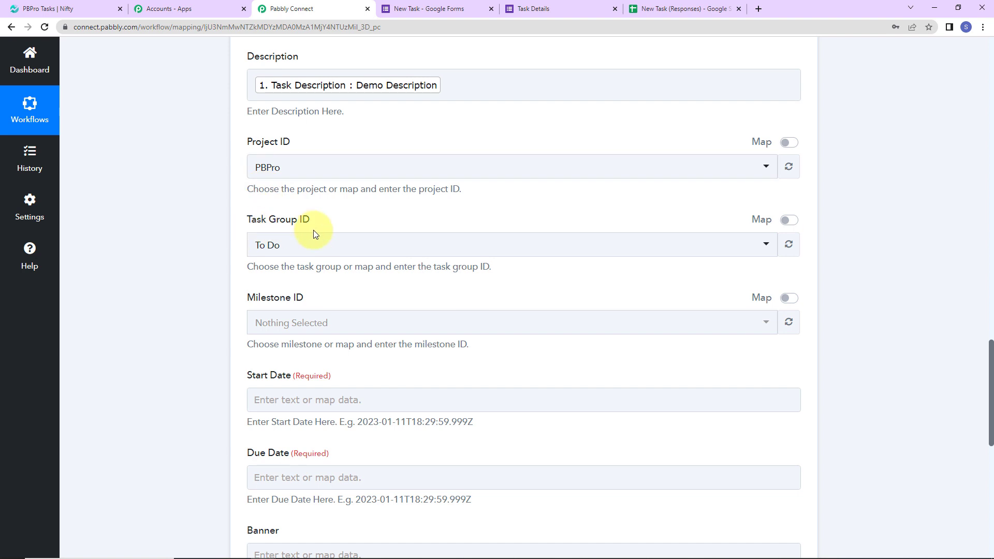
pyautogui.click(80, 7)
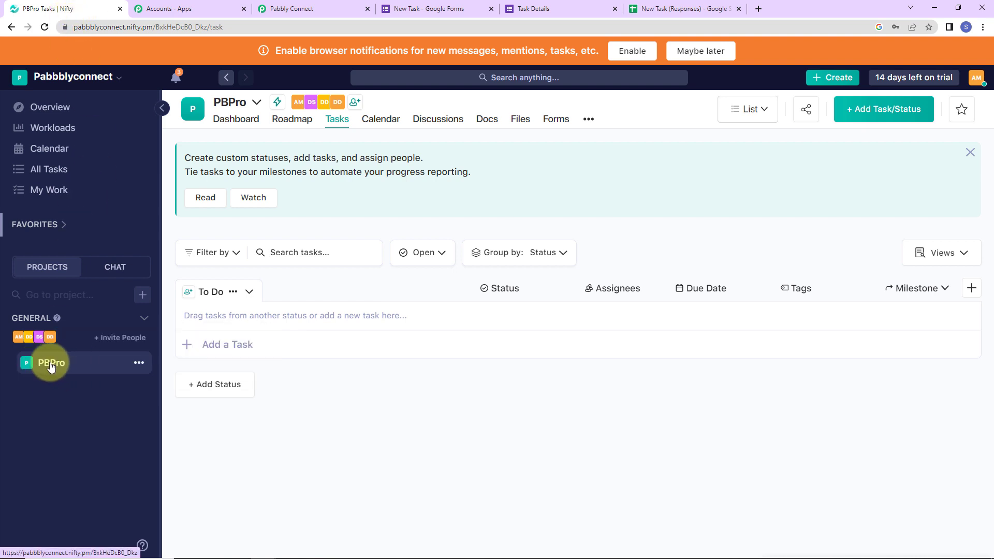
pyautogui.click(68, 366)
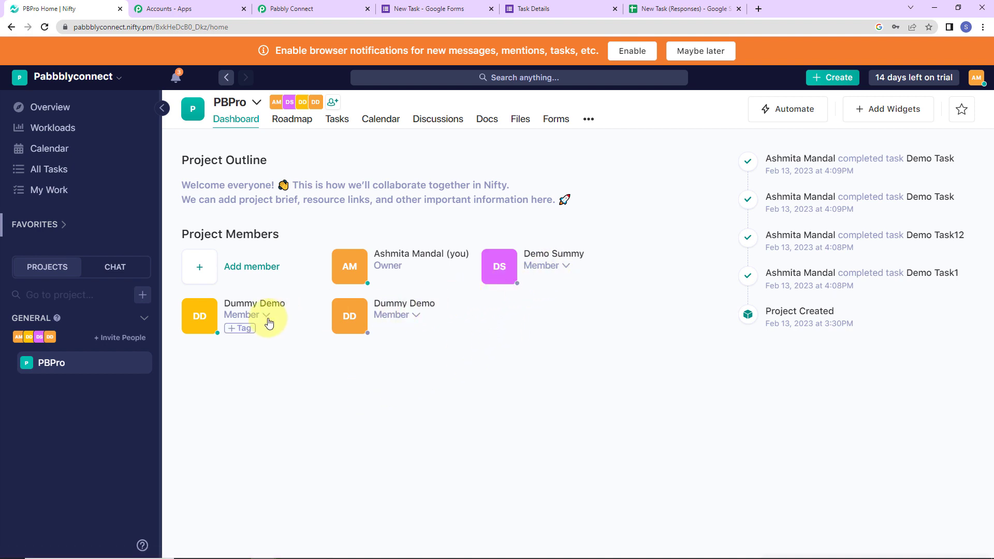
pyautogui.click(326, 10)
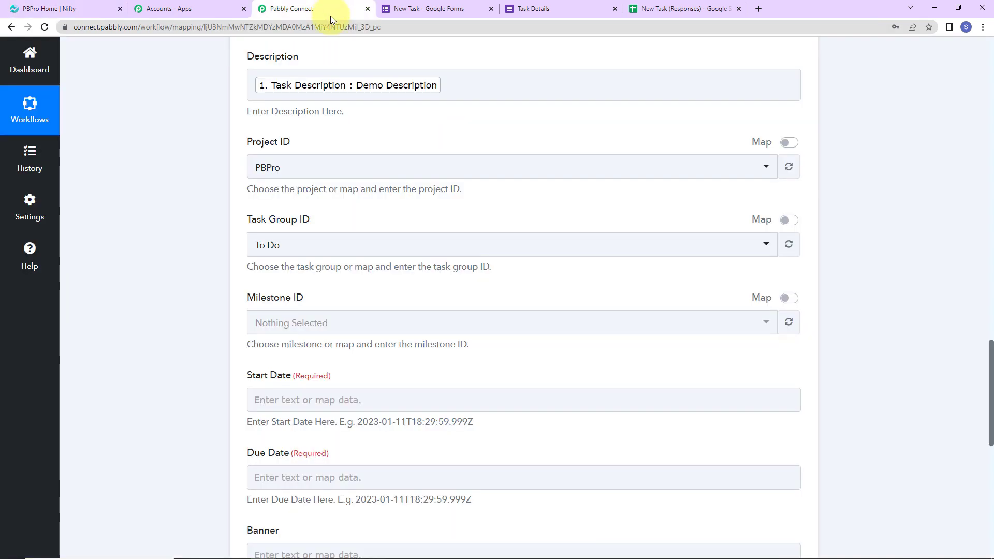
pyautogui.click(289, 173)
pyautogui.click(287, 175)
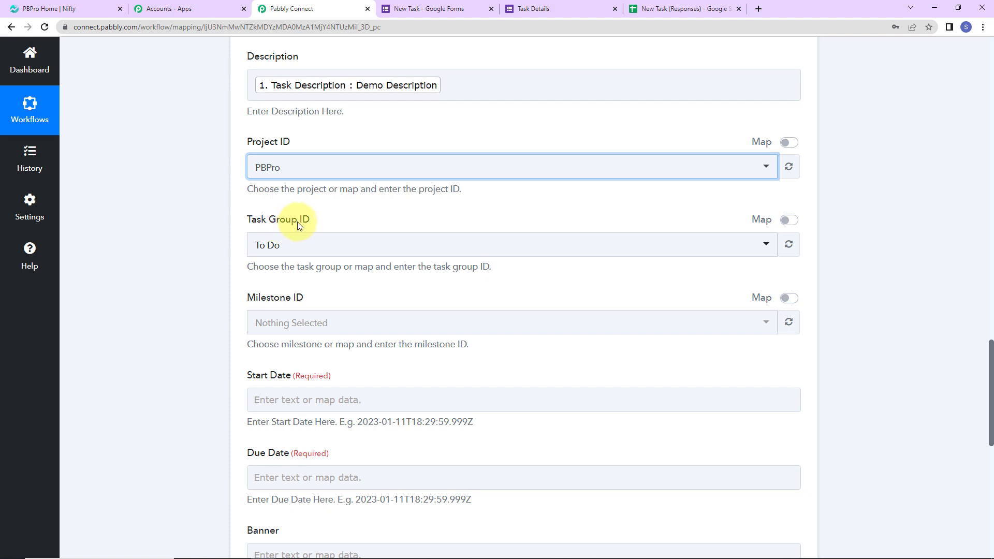
pyautogui.click(300, 244)
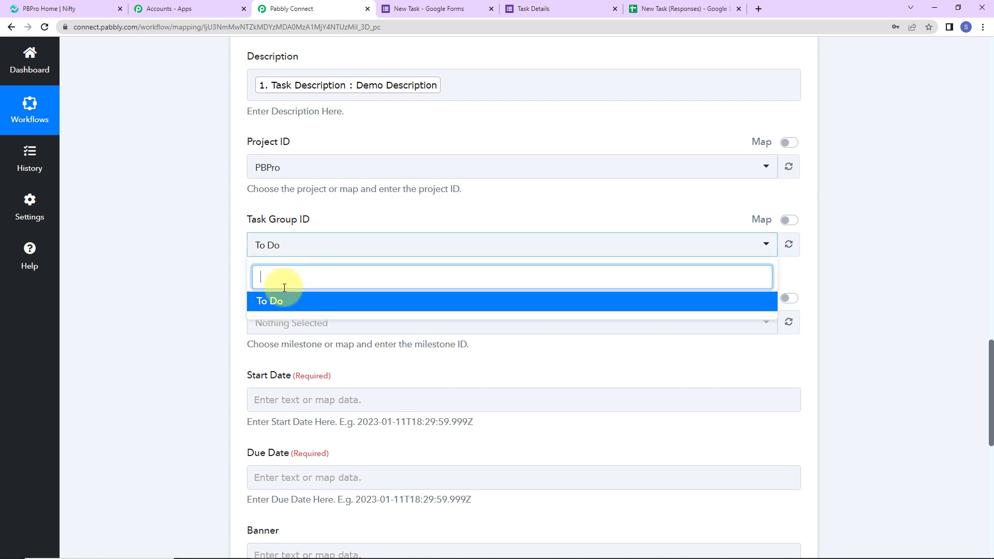
pyautogui.click(95, 5)
pyautogui.click(337, 119)
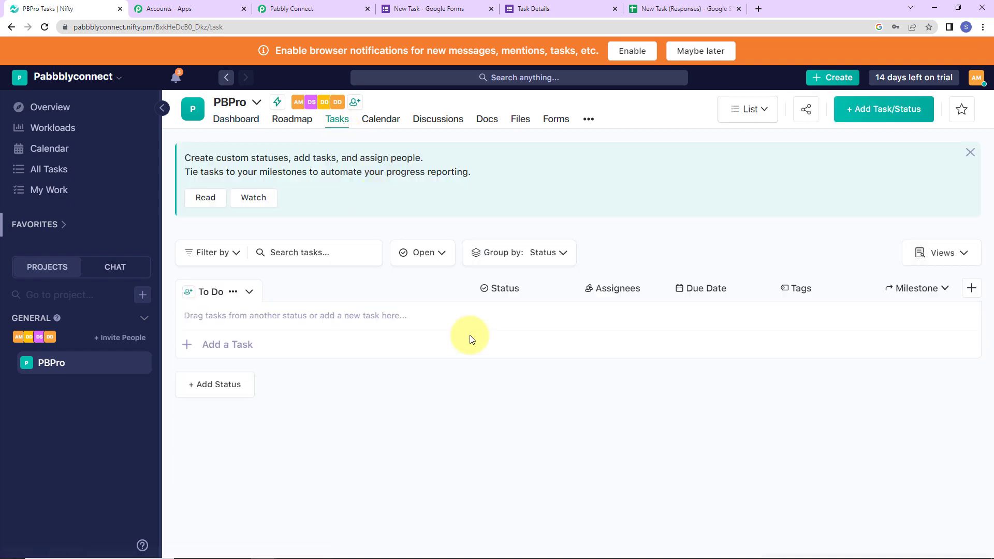
pyautogui.click(299, 8)
pyautogui.click(207, 275)
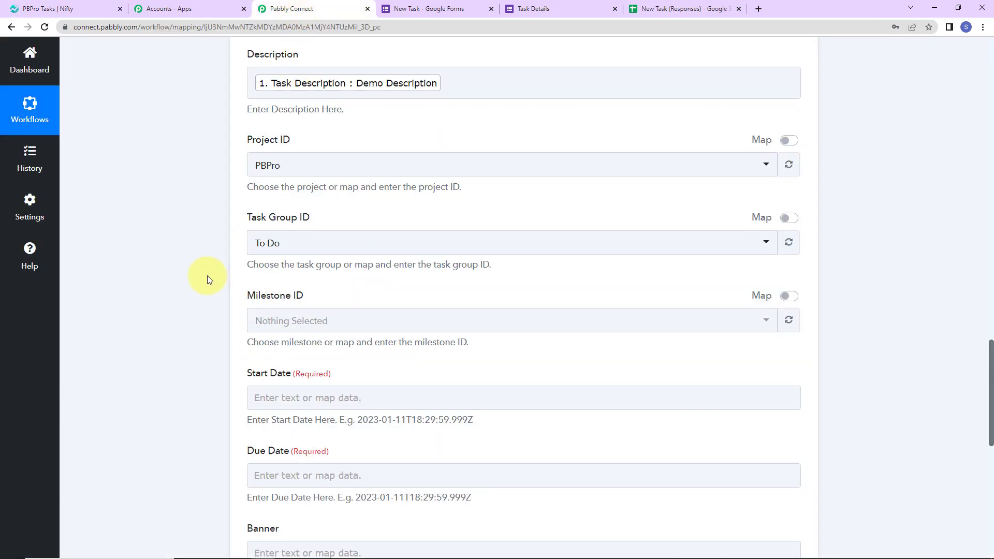
# Check the expected start date format, then insert a step above the Nifty PM action
pyautogui.scroll(-2, 207, 276)
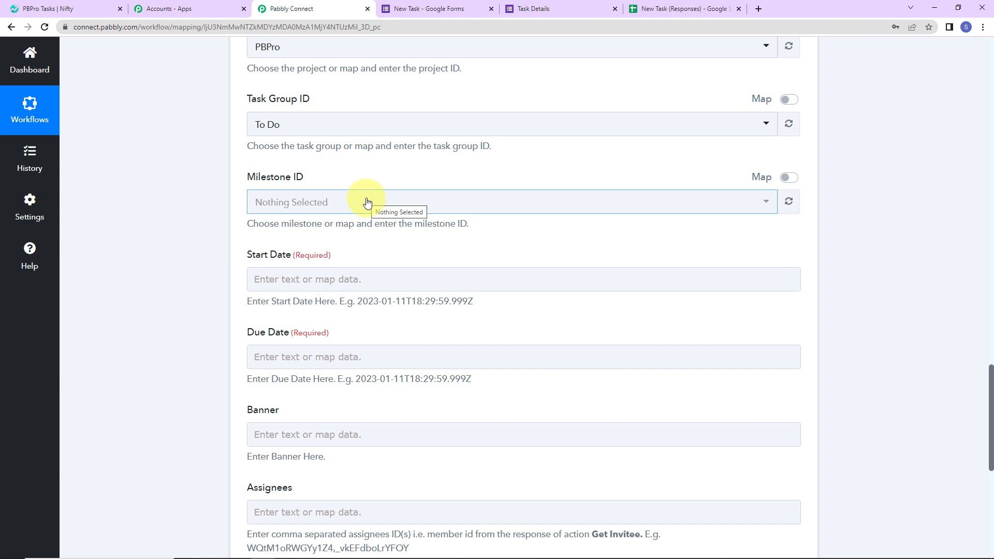
pyautogui.scroll(-2, 366, 202)
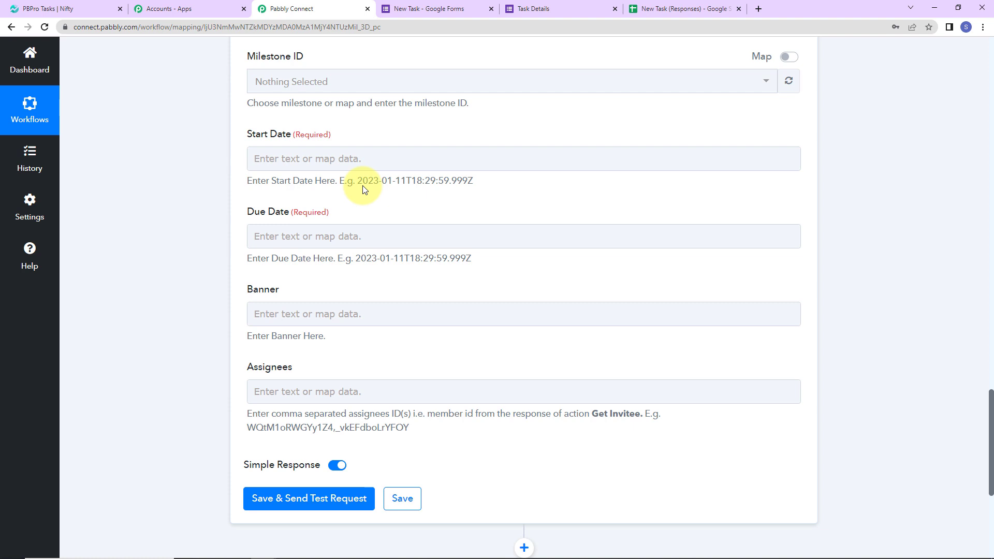
pyautogui.moveTo(358, 181); pyautogui.dragTo(467, 199)
pyautogui.scroll(14, 887, 265)
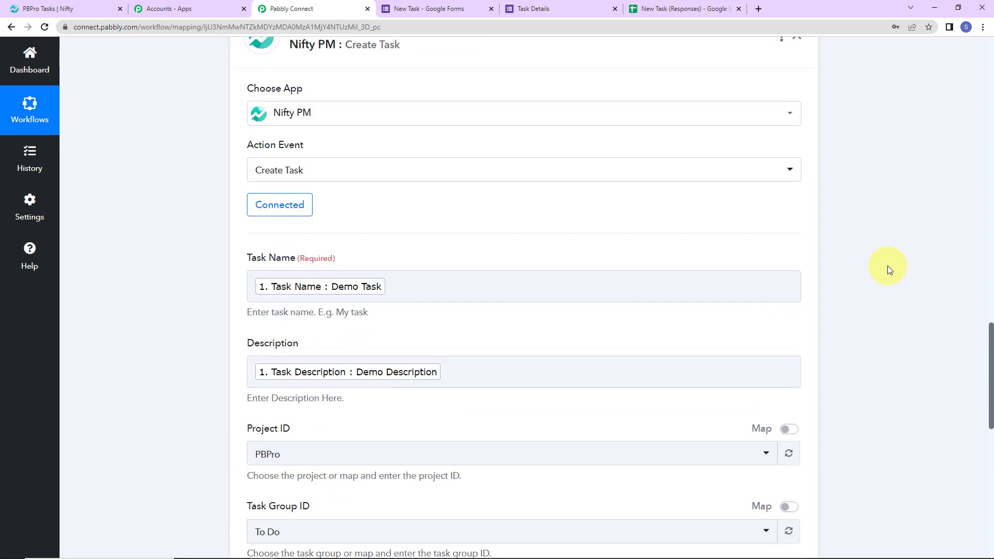
pyautogui.click(524, 174)
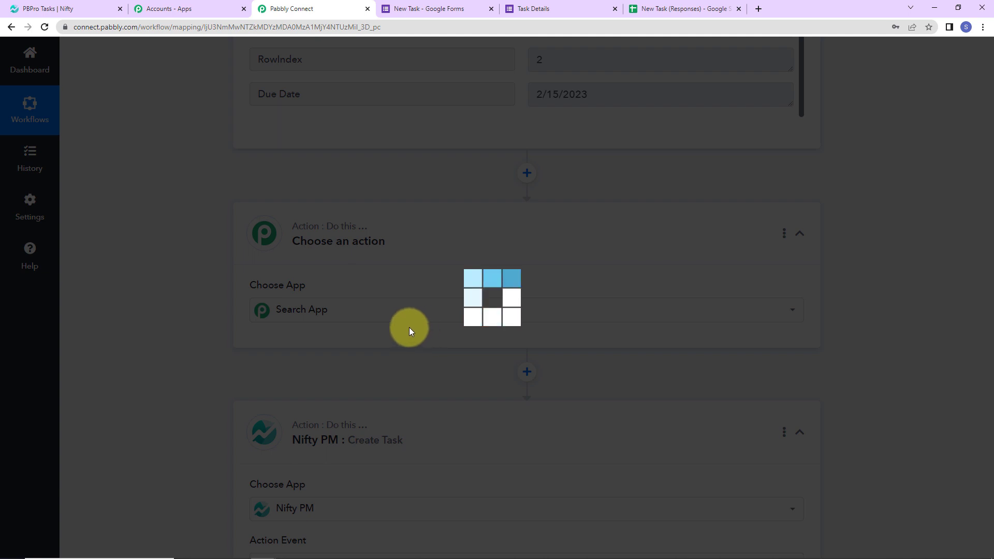
# Make the new step a Date/Time Formatter Format Date with Time Zone action
pyautogui.write('date')
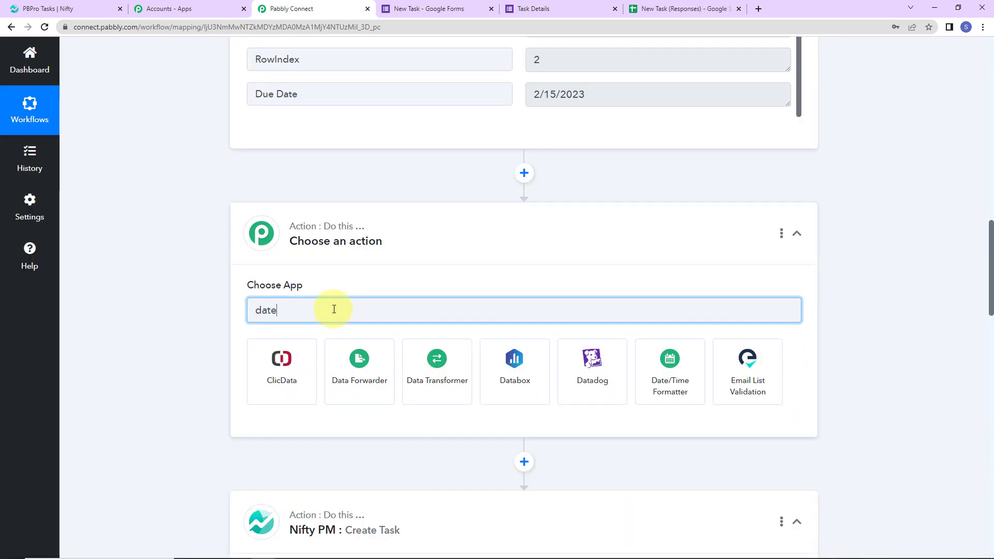
pyautogui.click(287, 358)
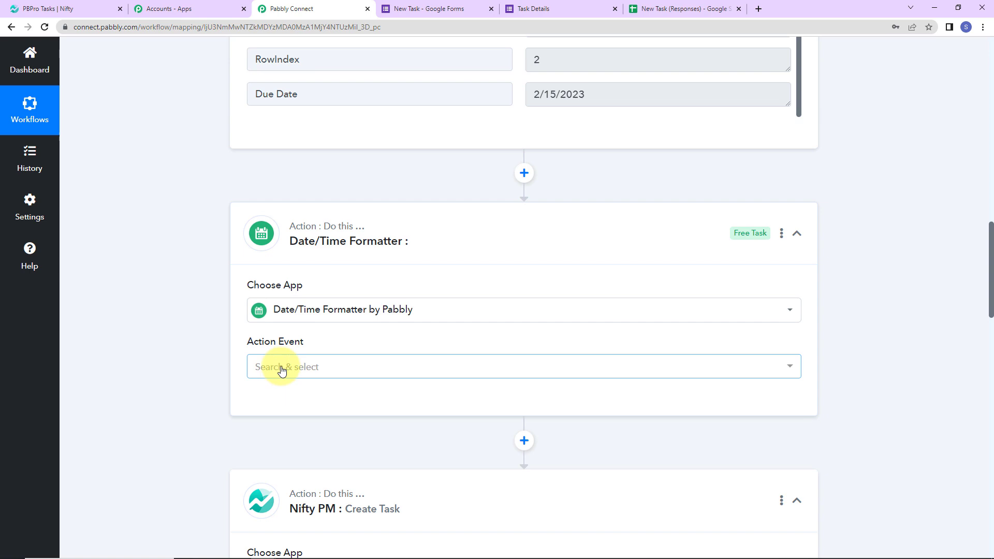
pyautogui.click(281, 368)
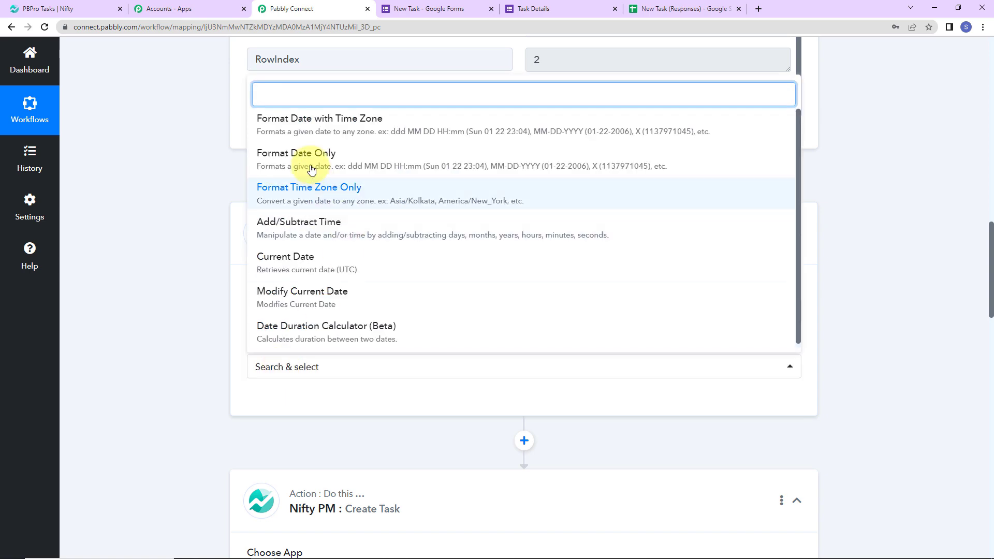
pyautogui.click(306, 129)
pyautogui.click(279, 407)
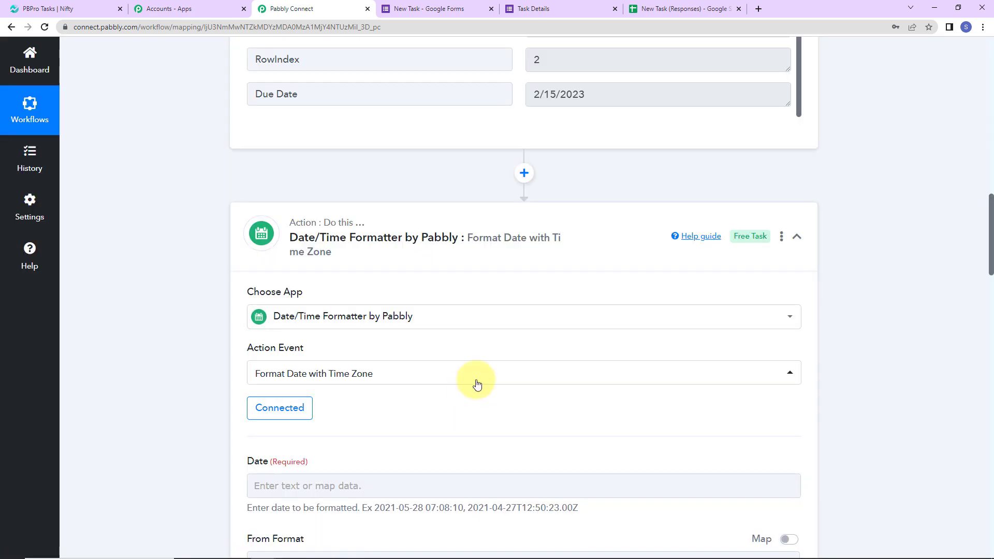
pyautogui.scroll(-7, 473, 381)
# Map the form's Start Date, converting from MM/DD/YYYY to YYYY-MM-DDTHH:mm:ss[Z]
pyautogui.click(358, 124)
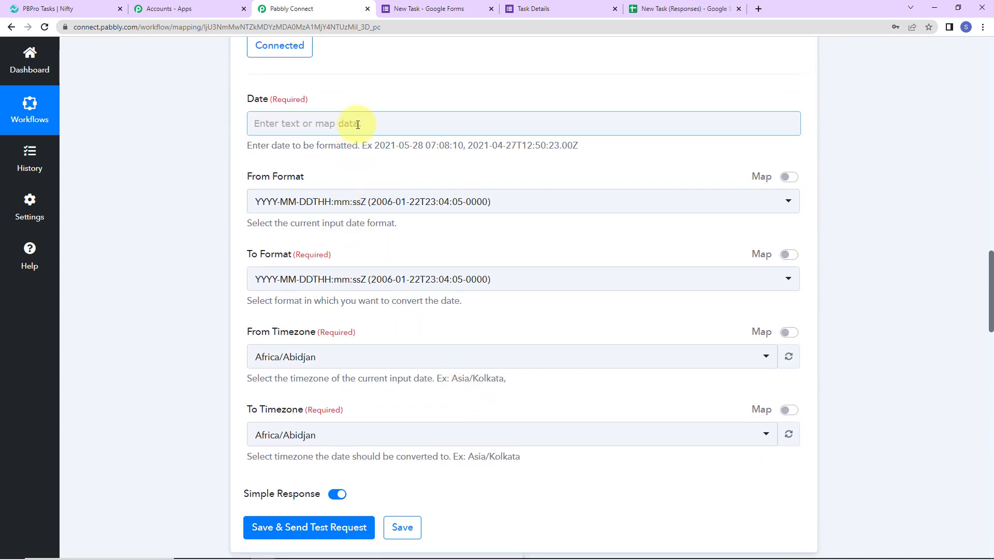
pyautogui.click(357, 123)
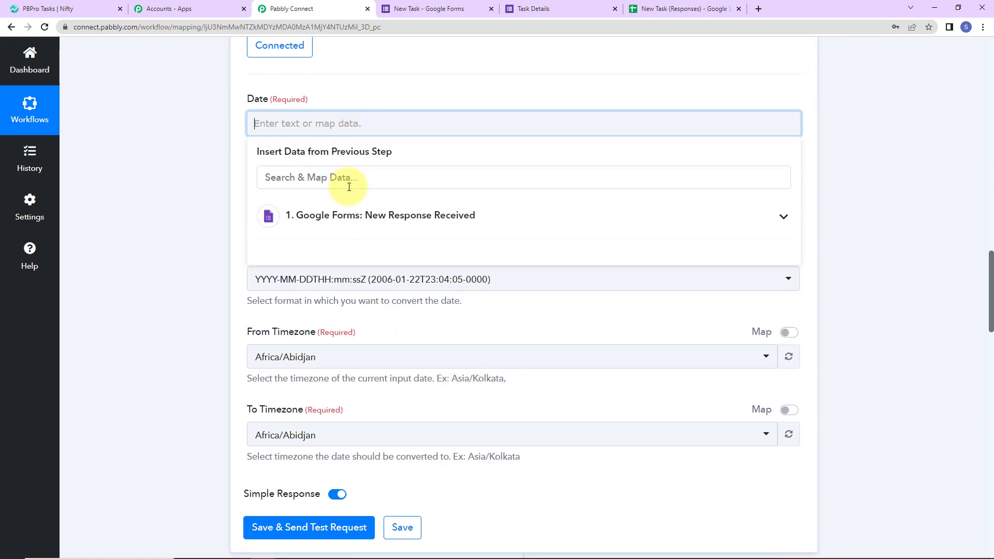
pyautogui.click(345, 228)
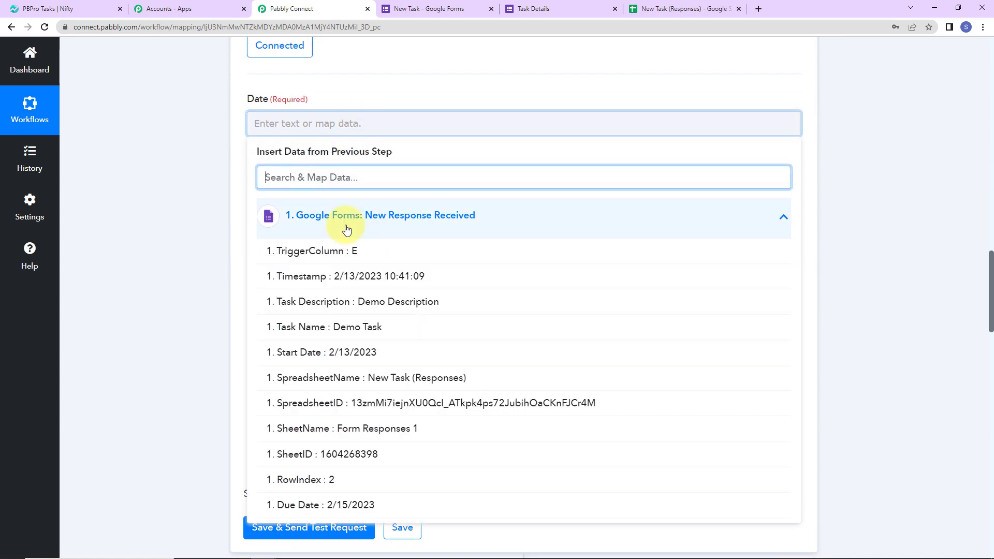
pyautogui.click(354, 351)
pyautogui.click(127, 219)
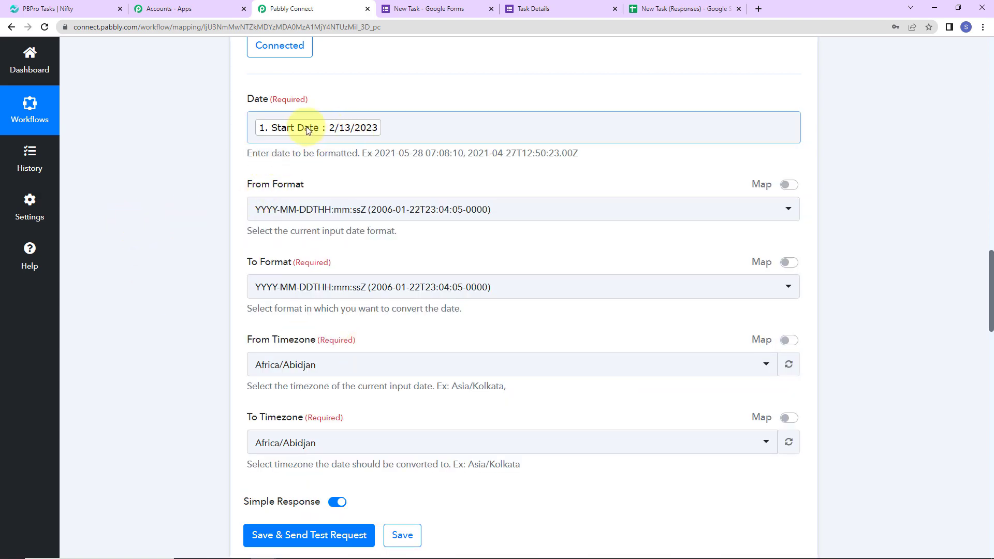
pyautogui.click(344, 209)
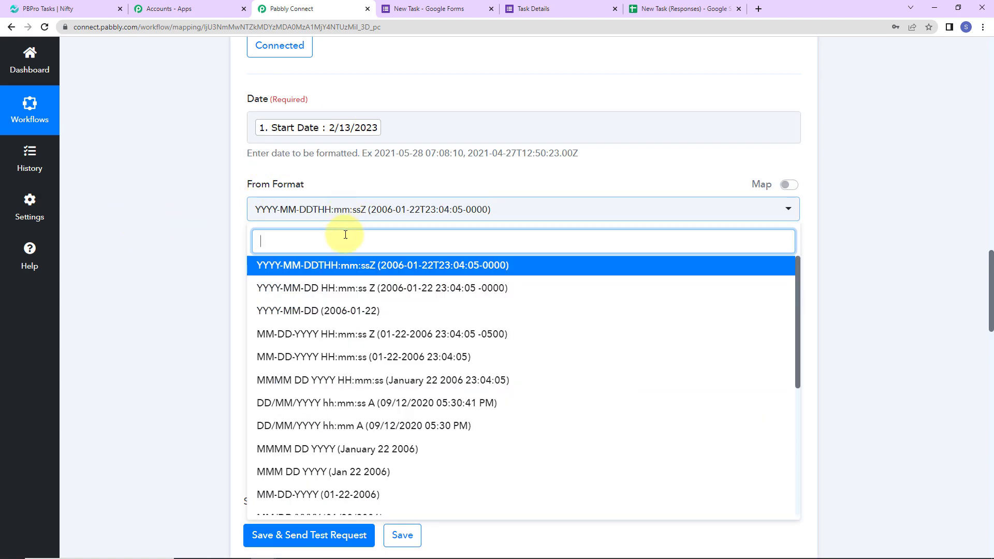
pyautogui.scroll(-2, 343, 401)
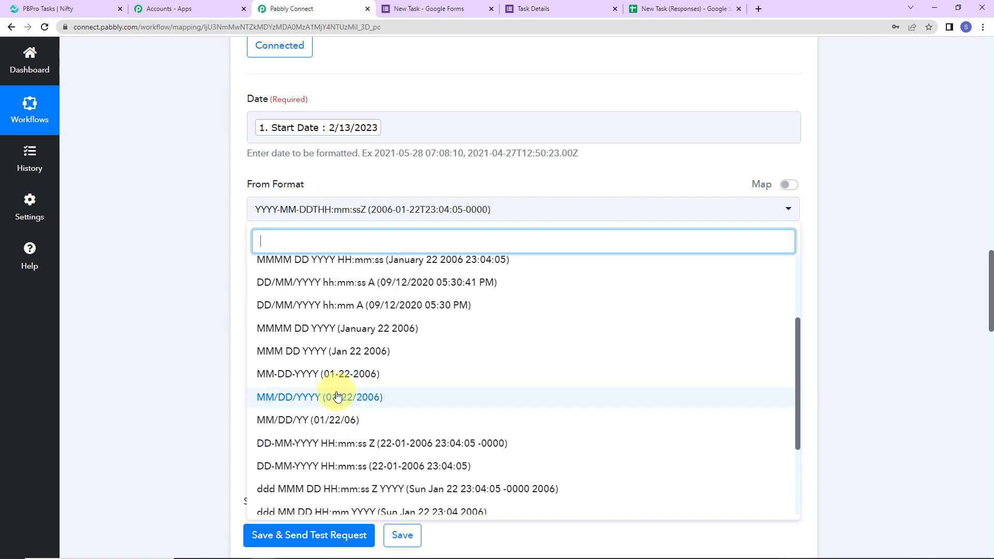
pyautogui.click(309, 397)
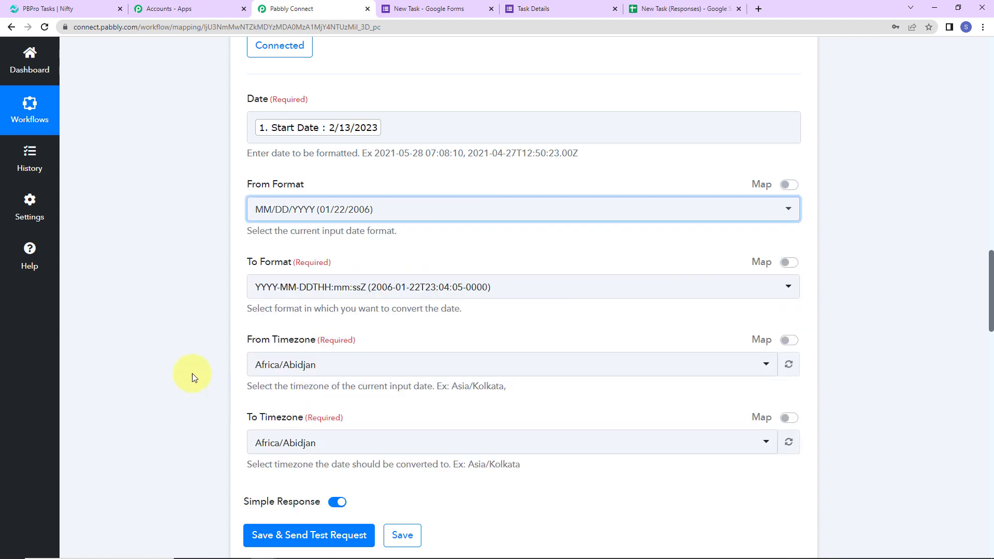
pyautogui.scroll(-3, 195, 296)
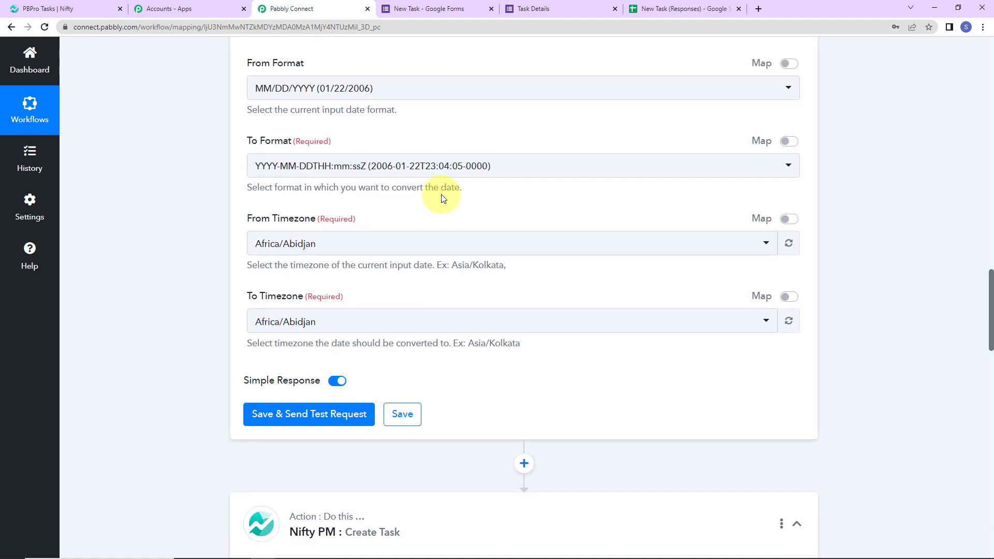
pyautogui.click(510, 167)
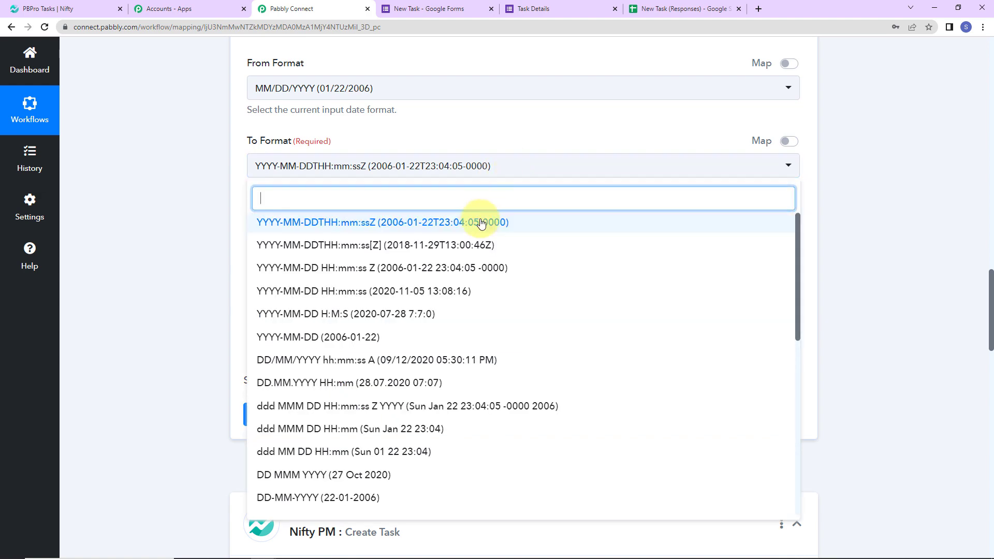
pyautogui.click(448, 245)
pyautogui.scroll(-3, 210, 188)
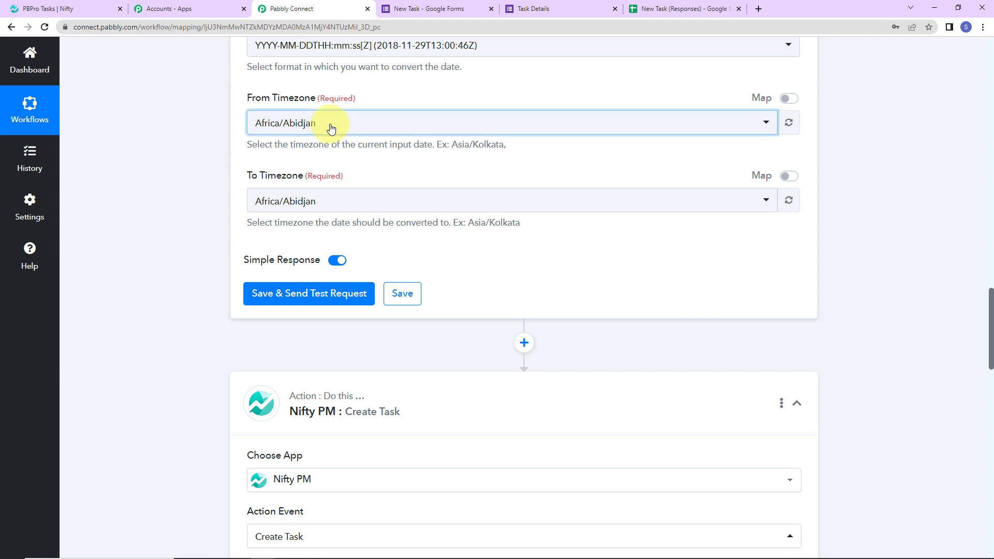
# Set both timezones to Etc/UTC and test, getting 2023-02-13T00:00:00Z
pyautogui.click(330, 128)
pyautogui.write('k')
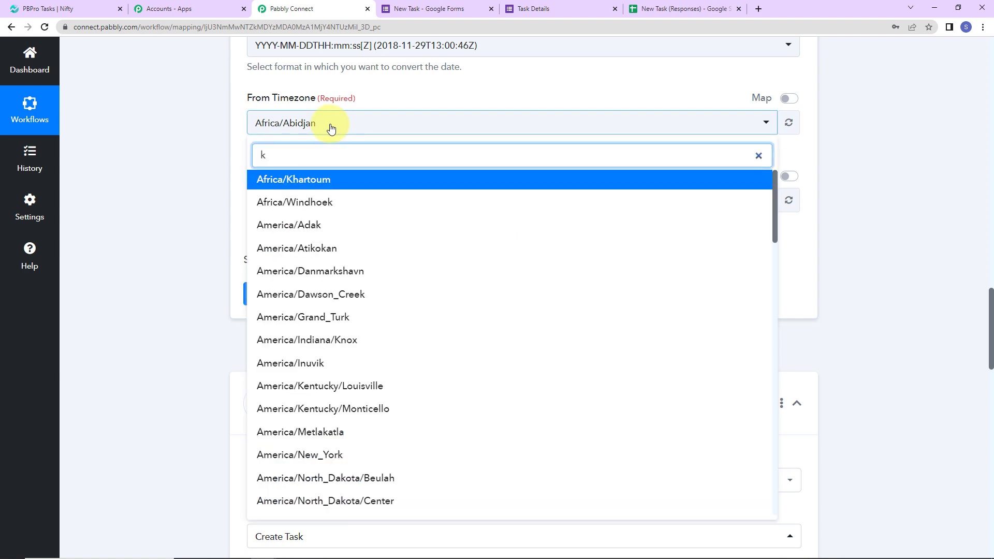
pyautogui.press('BackSpace')
pyautogui.write('utc')
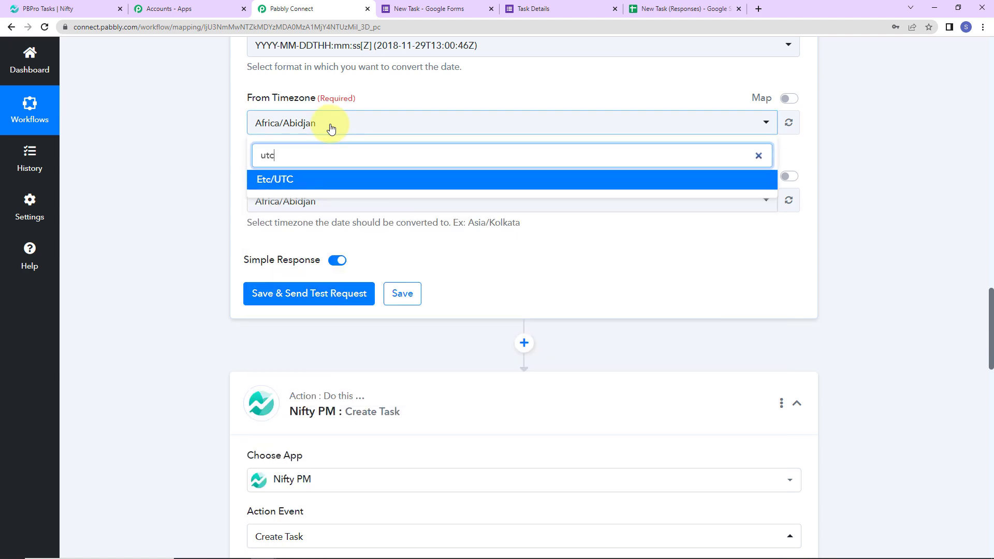
pyautogui.click(305, 181)
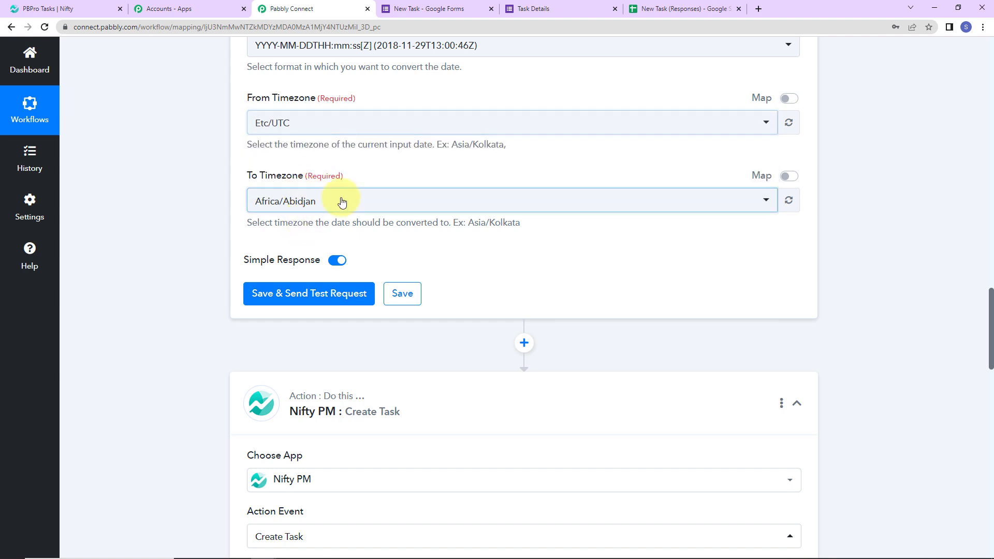
pyautogui.click(341, 202)
pyautogui.write('utc')
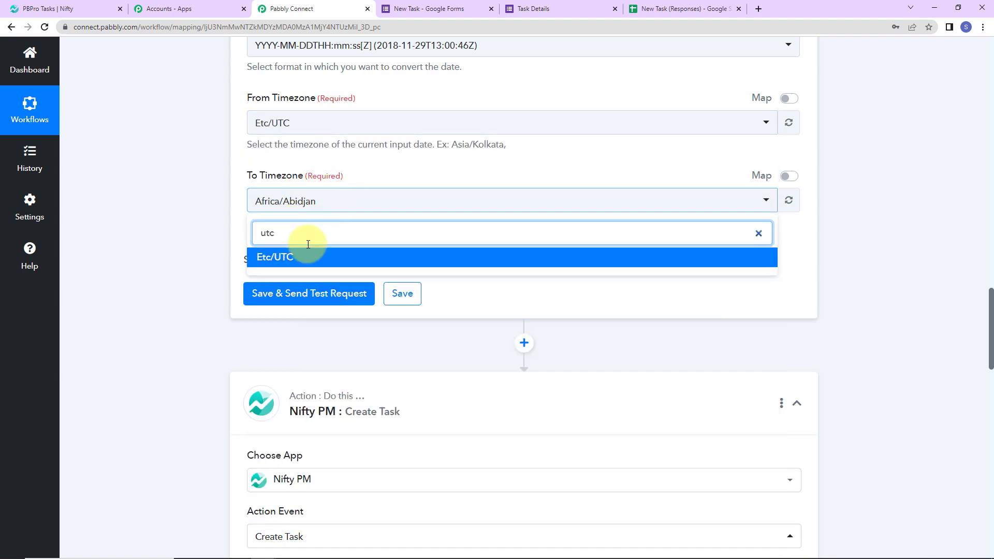
pyautogui.click(305, 257)
pyautogui.click(297, 292)
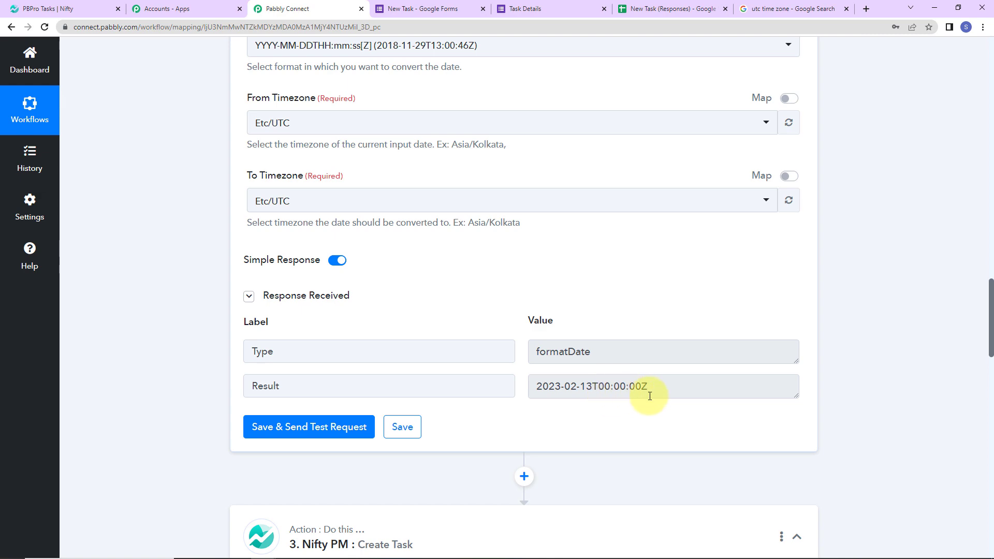
pyautogui.scroll(-7, 517, 188)
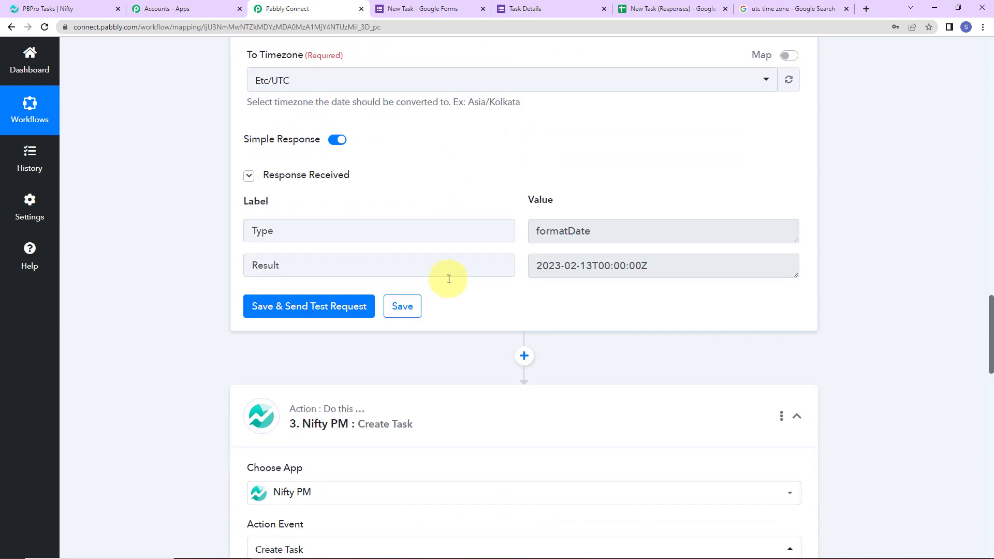
# Insert a second Date/Time Formatter step using Format Date with Time Zone above Nifty PM
pyautogui.click(524, 115)
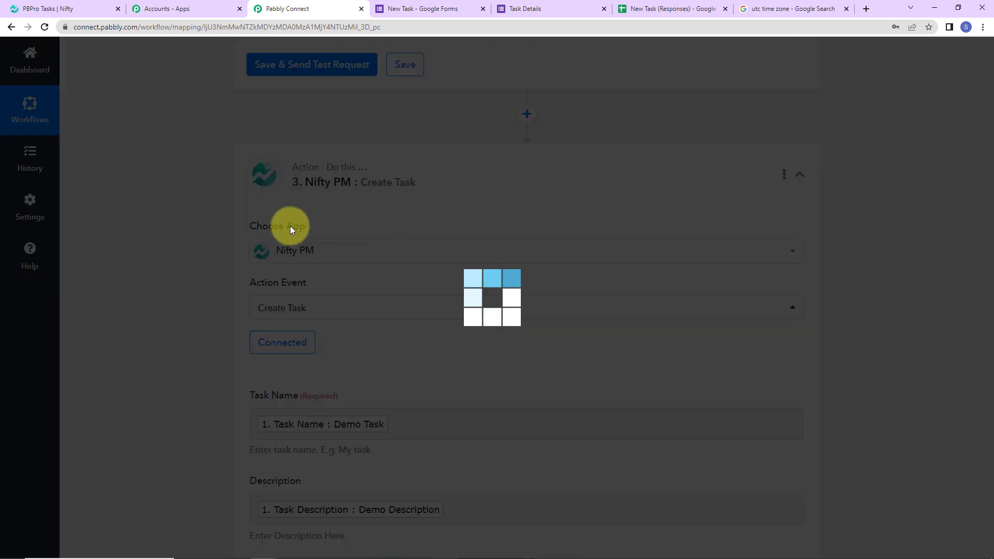
pyautogui.click(300, 259)
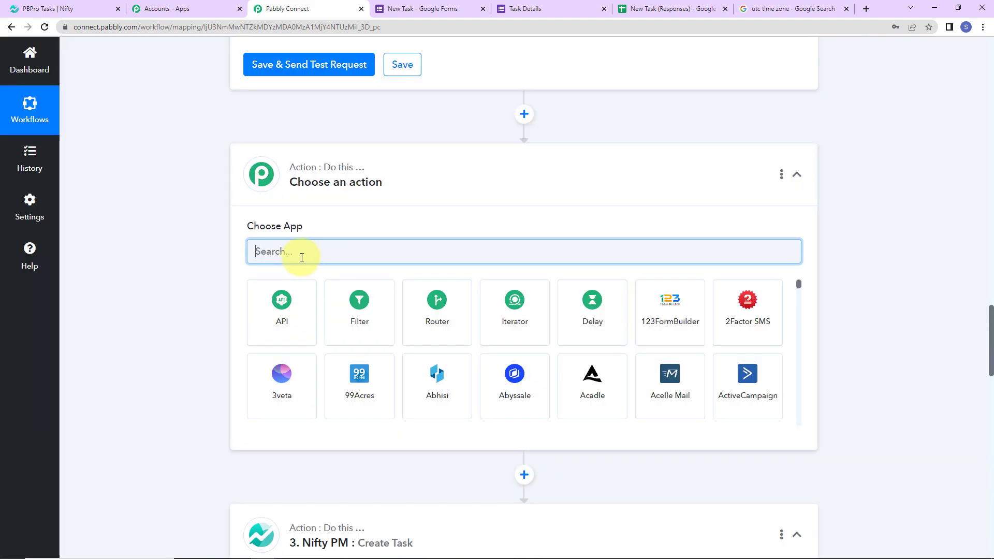
pyautogui.write('date')
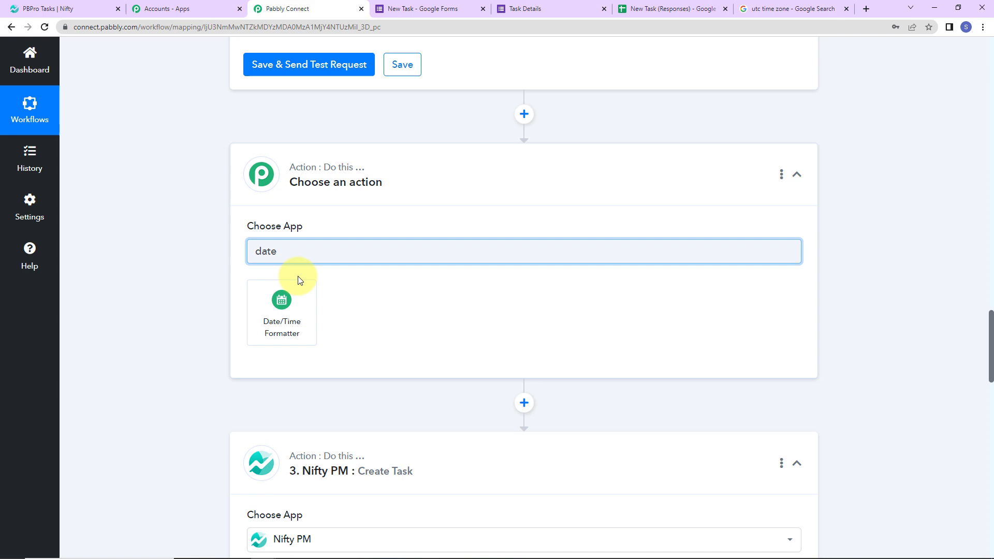
pyautogui.click(306, 318)
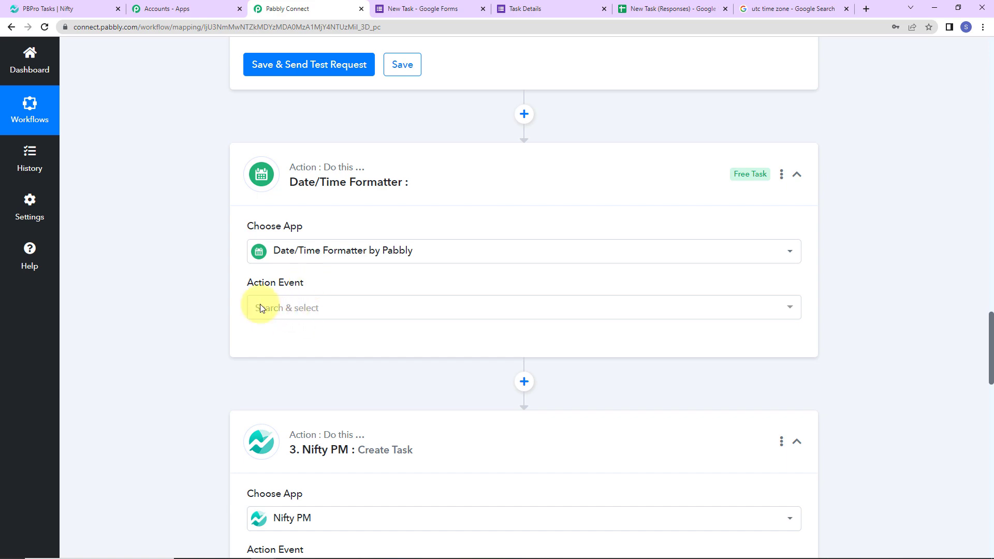
pyautogui.click(297, 310)
pyautogui.click(298, 309)
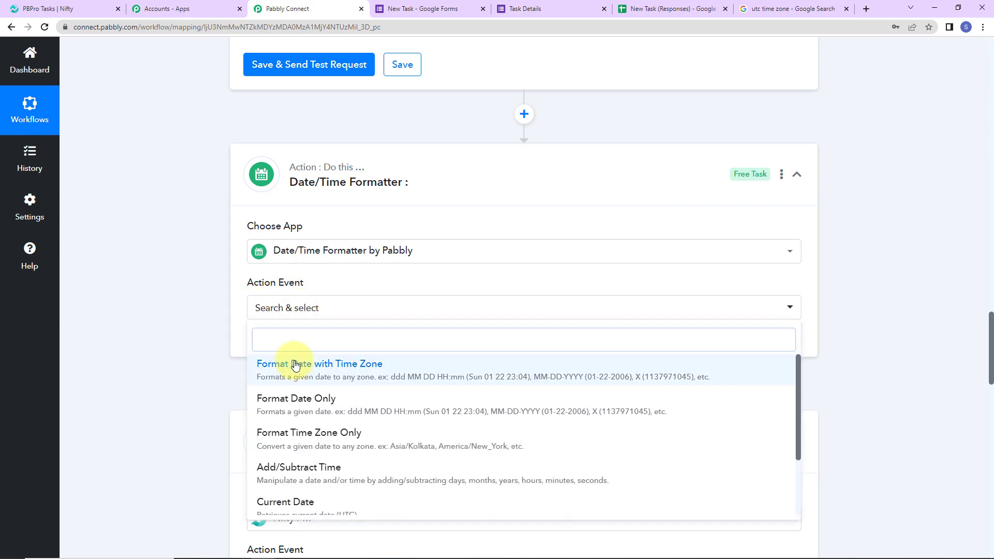
pyautogui.click(295, 366)
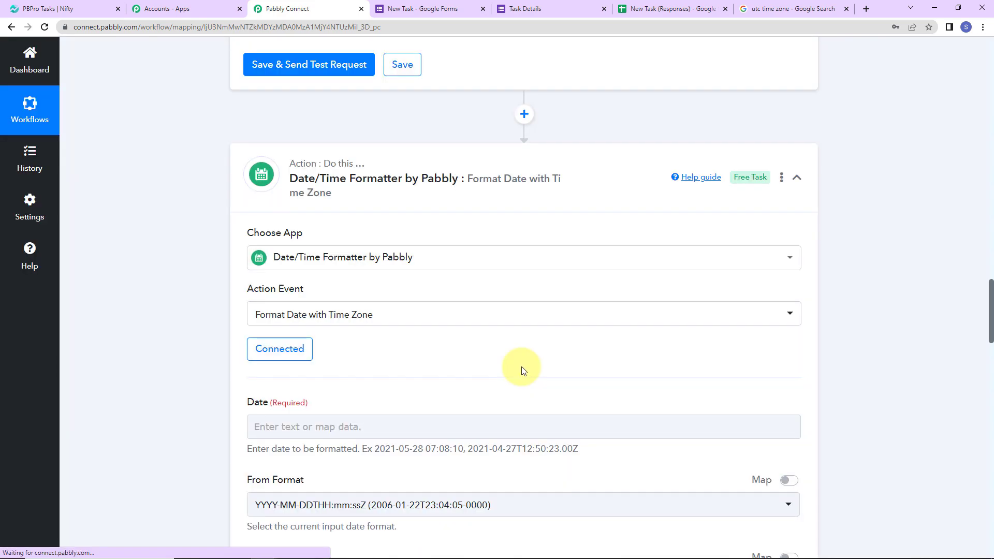
pyautogui.scroll(-7, 520, 366)
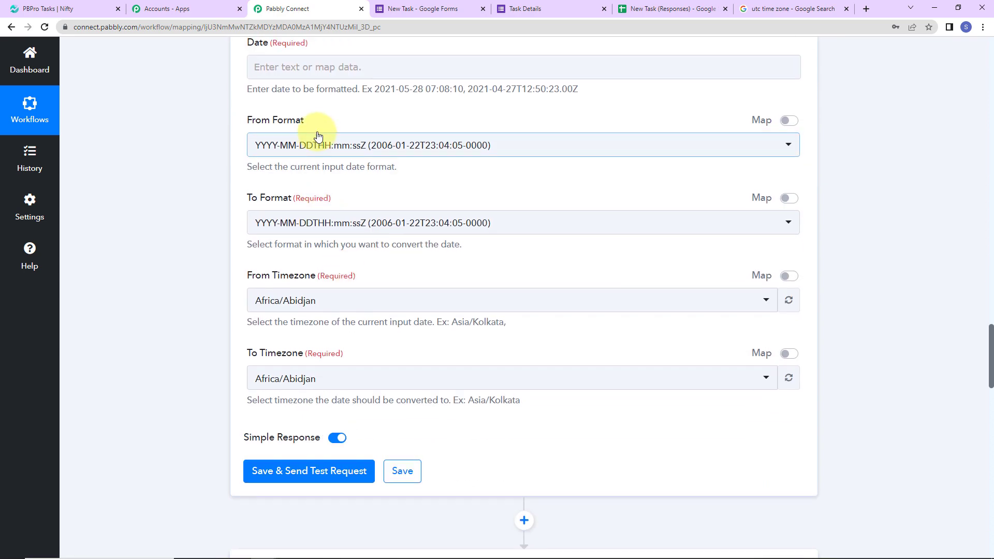
# Map the form's Due Date, converting from MM/DD/YYYY to YYYY-MM-DDTHH:mm:ss[Z]
pyautogui.scroll(2, 318, 136)
pyautogui.click(300, 187)
pyautogui.click(331, 288)
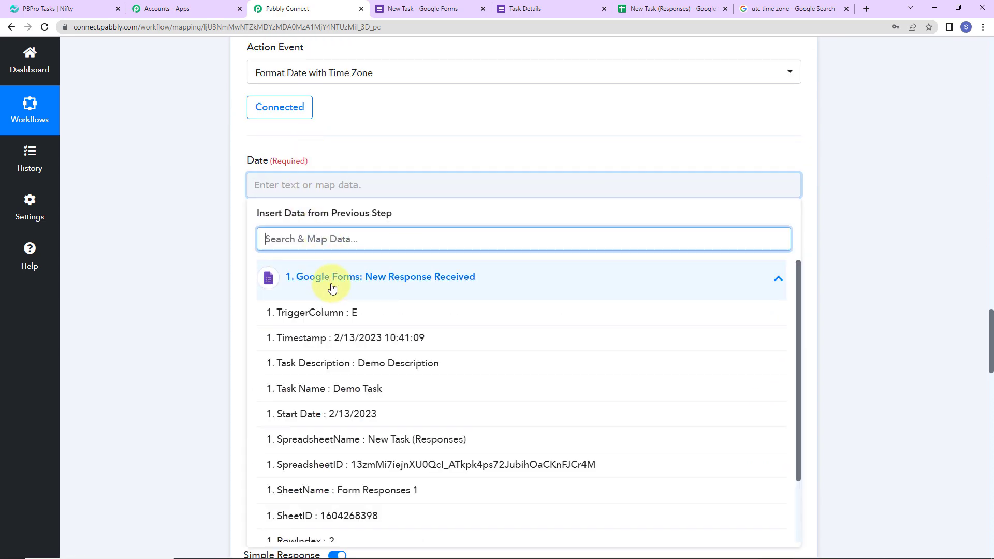
pyautogui.scroll(-2, 393, 466)
pyautogui.click(393, 483)
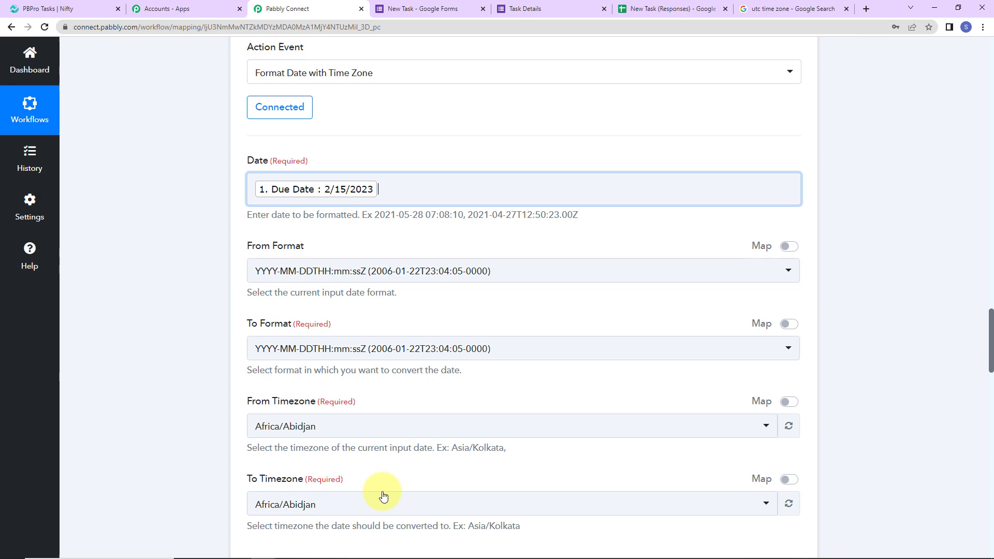
pyautogui.click(88, 240)
pyautogui.click(343, 267)
pyautogui.scroll(-2, 369, 442)
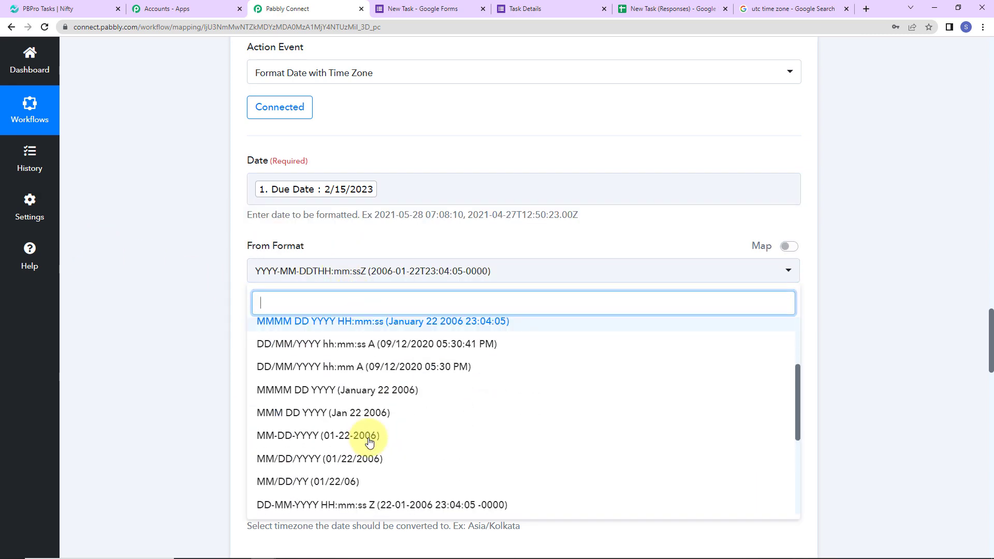
pyautogui.click(299, 455)
pyautogui.scroll(-3, 174, 365)
pyautogui.click(293, 236)
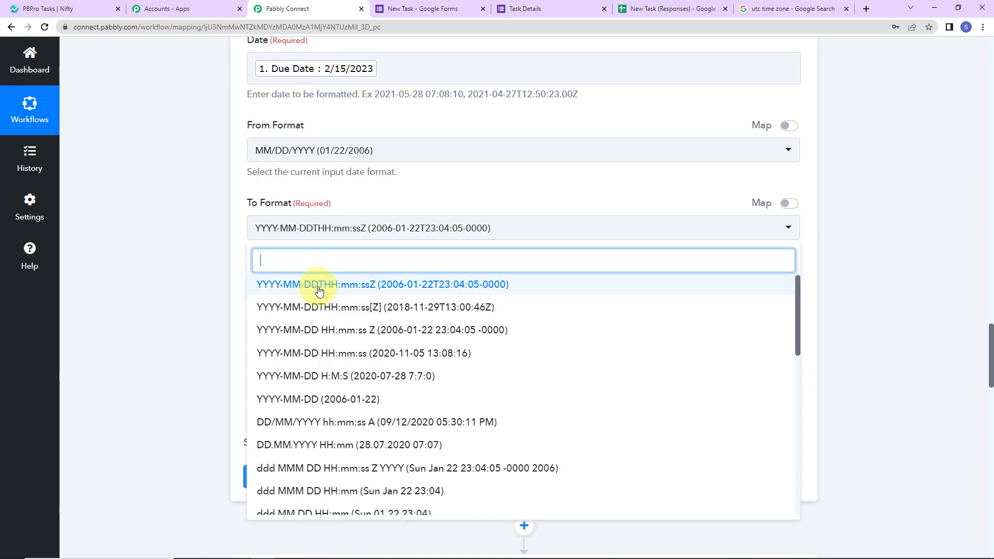
pyautogui.click(318, 309)
# Set both timezones to Etc/UTC and test, getting 2023-02-15T00:00:00Z
pyautogui.scroll(-2, 178, 296)
pyautogui.scroll(-1, 178, 295)
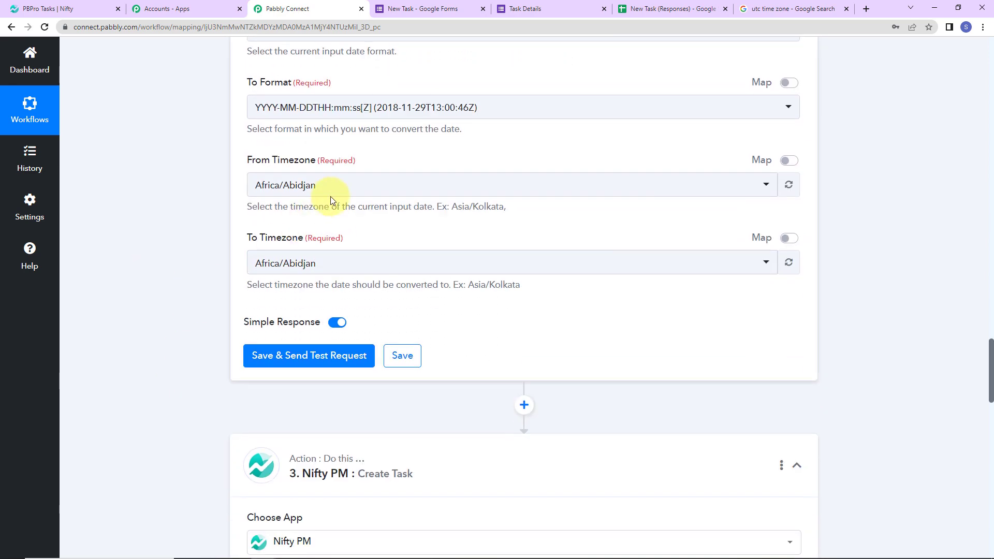
pyautogui.click(331, 192)
pyautogui.write('utc')
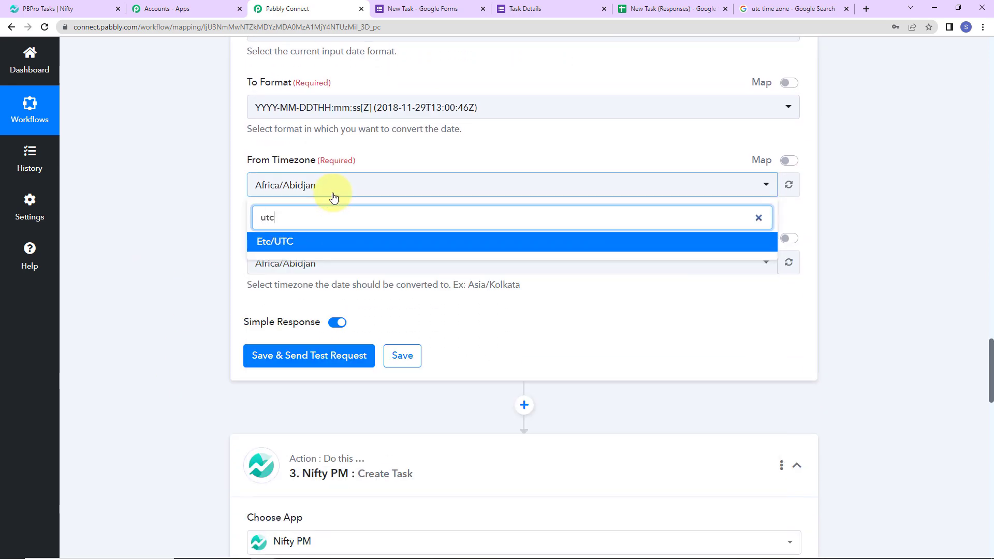
pyautogui.click(306, 244)
pyautogui.click(303, 263)
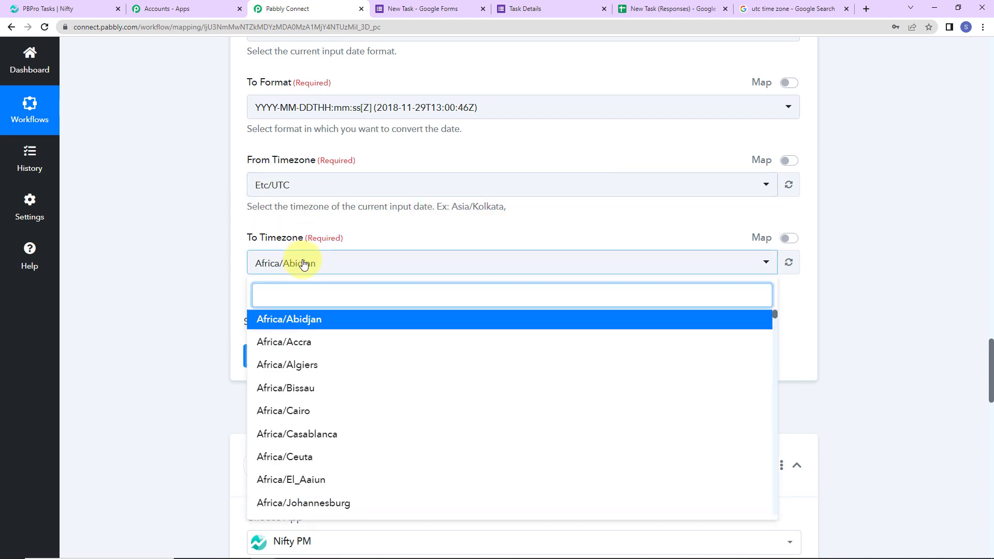
pyautogui.write('utc')
pyautogui.click(271, 318)
pyautogui.click(273, 355)
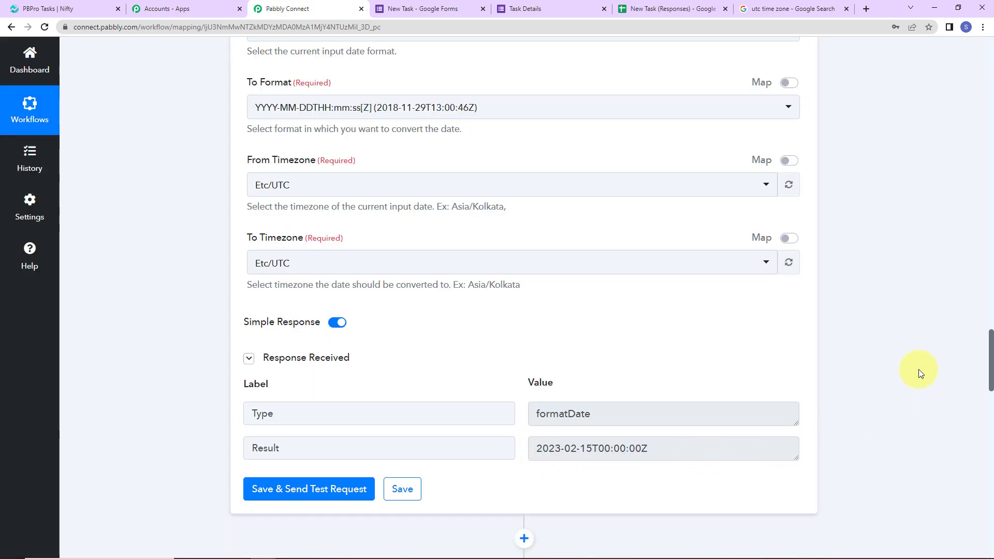
pyautogui.scroll(-10, 921, 373)
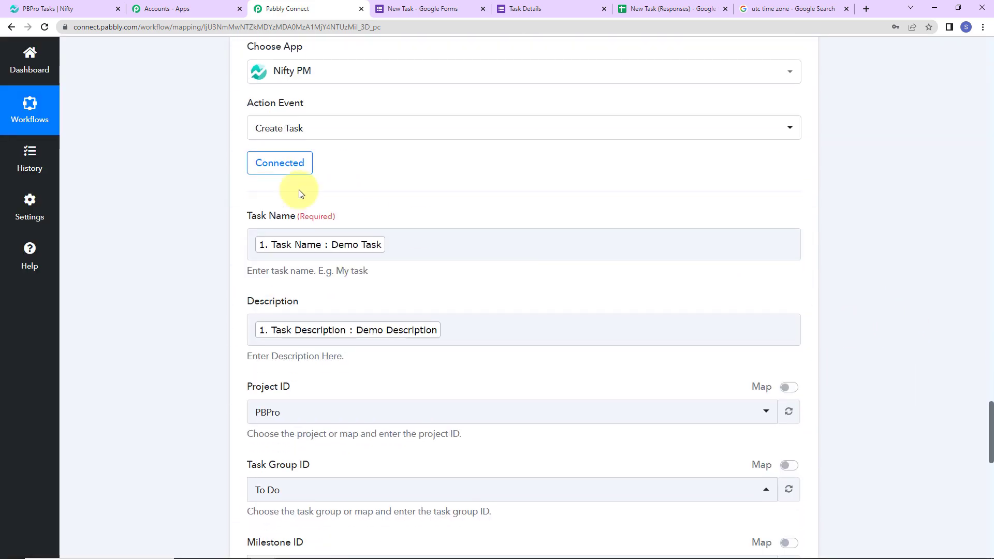
# Save the Create Task step with the existing Nifty PM #4 connection
pyautogui.click(279, 163)
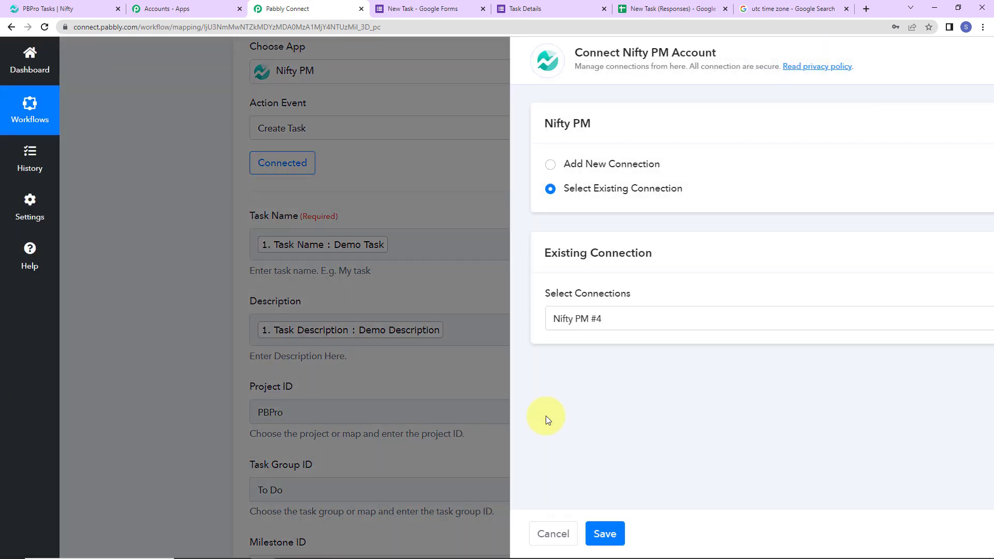
pyautogui.click(513, 534)
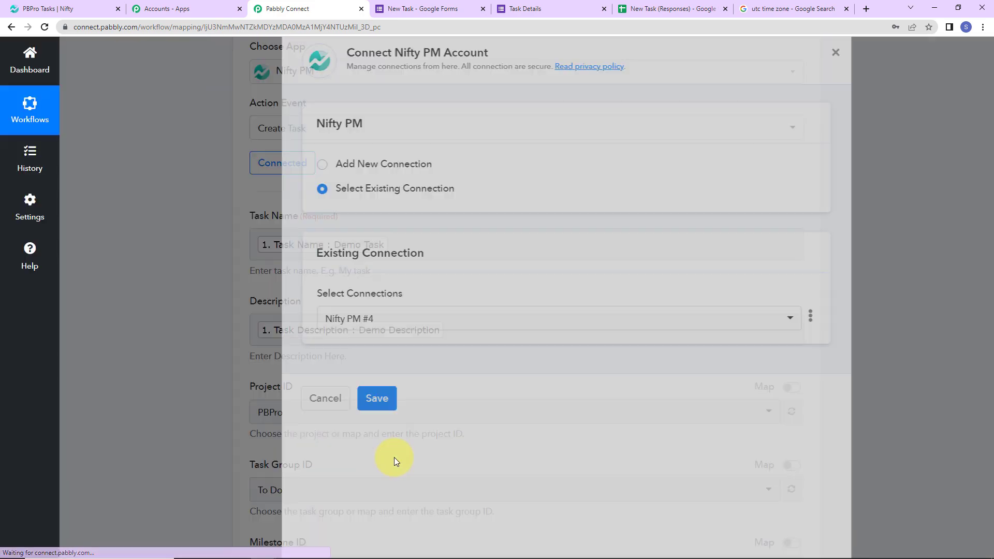
pyautogui.scroll(-7, 472, 408)
# Map step 2's formatted Result (2023-02-13T00:00:00Z) into Start Date
pyautogui.click(330, 286)
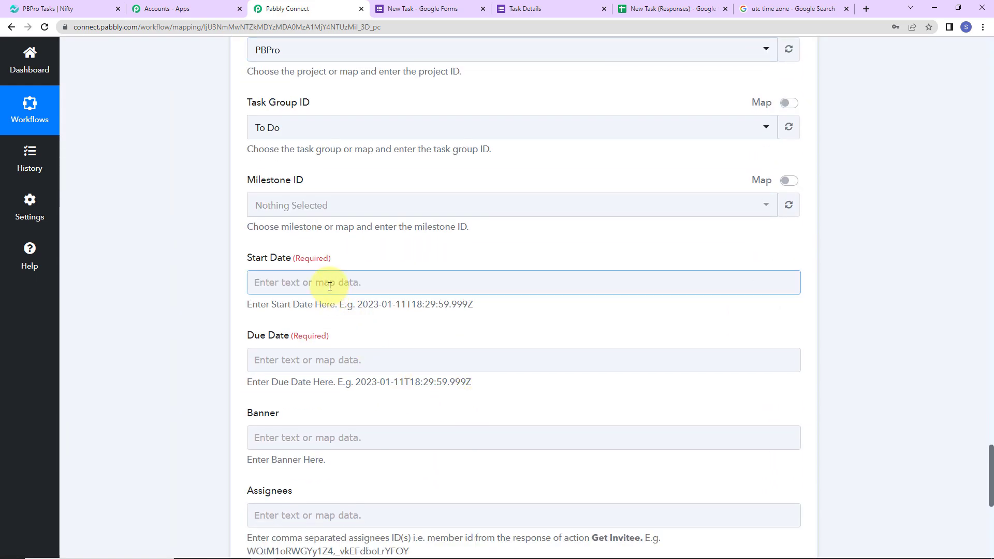
pyautogui.click(330, 286)
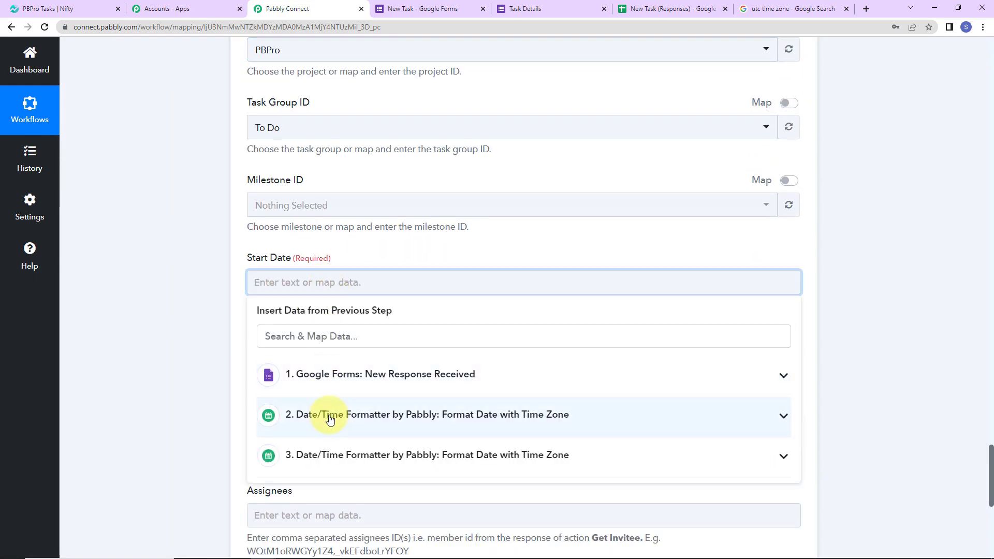
pyautogui.click(330, 418)
pyautogui.click(392, 536)
pyautogui.click(116, 355)
pyautogui.scroll(-2, 116, 355)
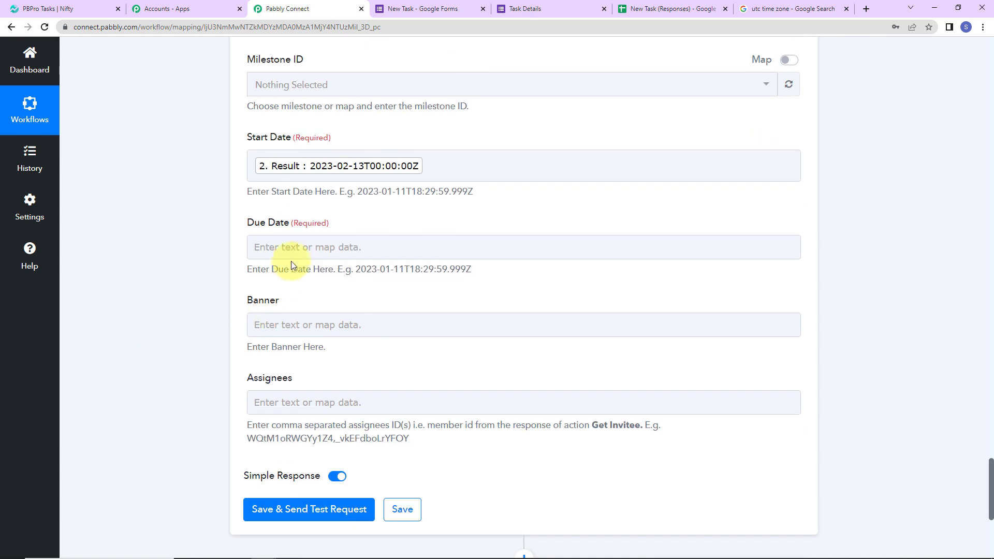
# Map step 3's Result (2023-02-15T00:00:00Z) into Due Date, leaving Assignees empty
pyautogui.click(280, 248)
pyautogui.click(266, 393)
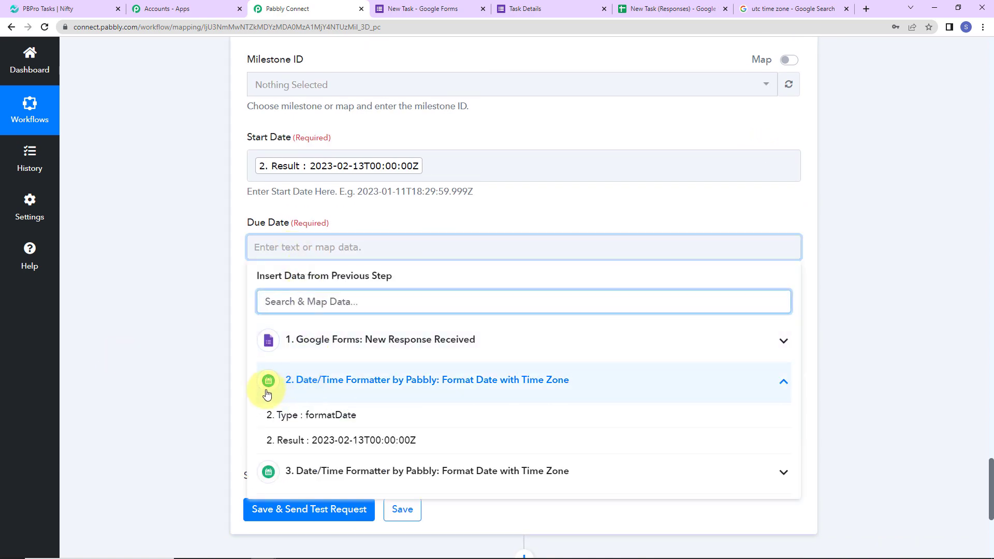
pyautogui.click(321, 473)
pyautogui.click(269, 528)
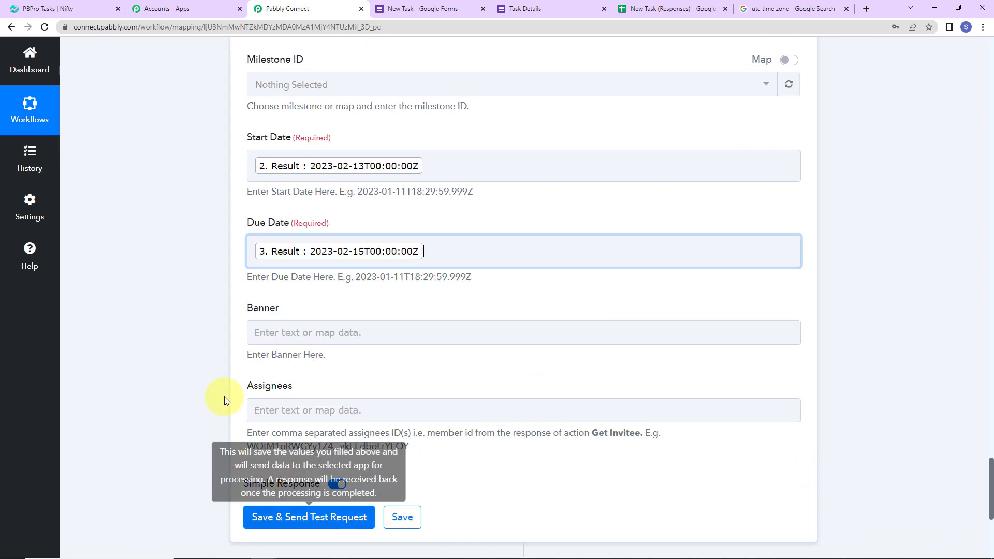
pyautogui.click(162, 311)
pyautogui.scroll(-2, 162, 310)
pyautogui.click(294, 284)
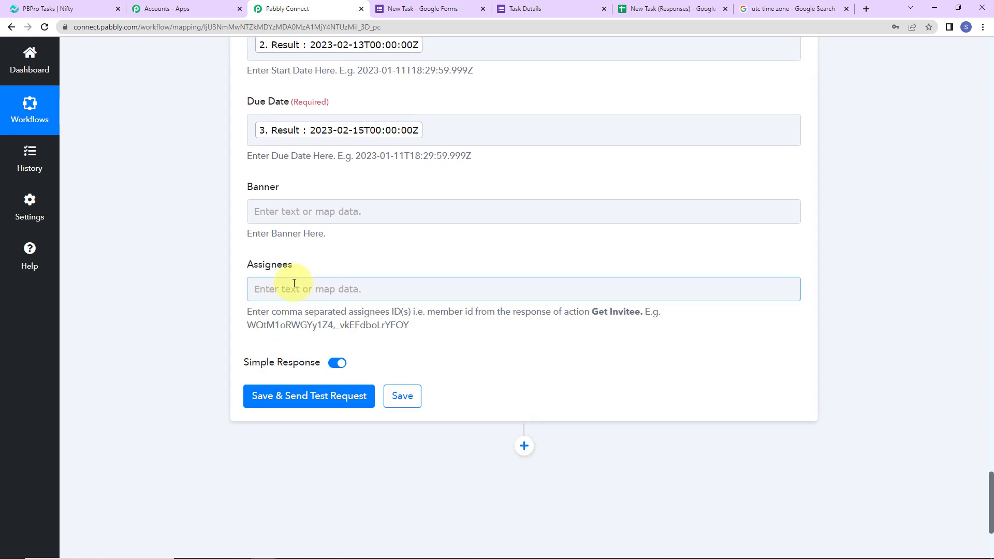
pyautogui.click(245, 267)
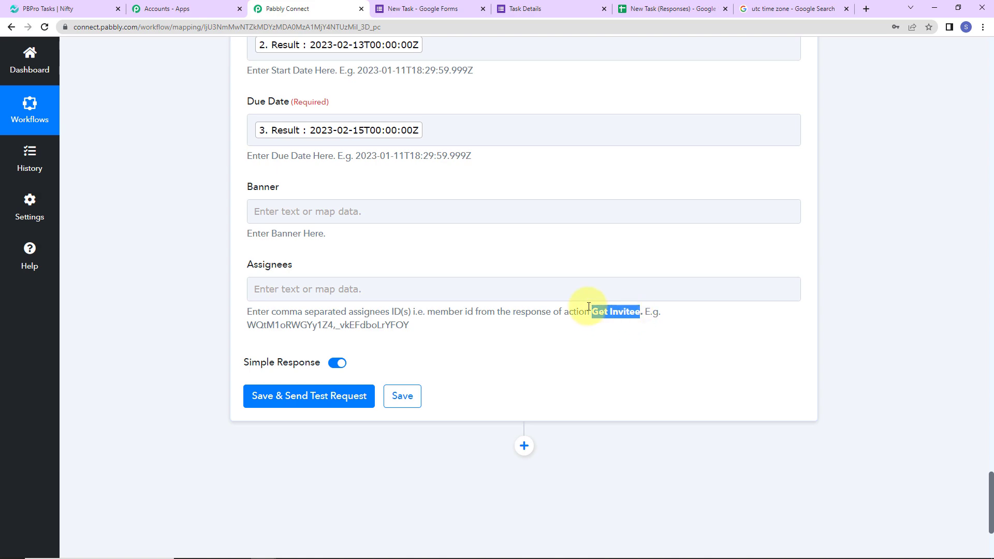
# Insert a Nifty PM Get Invitee step ahead of Create Task
pyautogui.click(216, 232)
pyautogui.scroll(14, 215, 232)
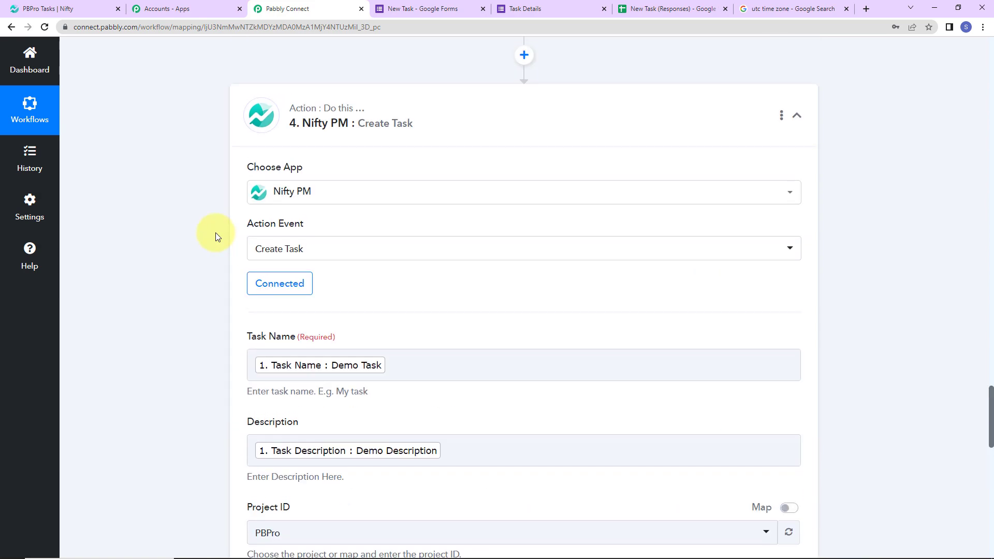
pyautogui.scroll(2, 215, 232)
pyautogui.click(524, 176)
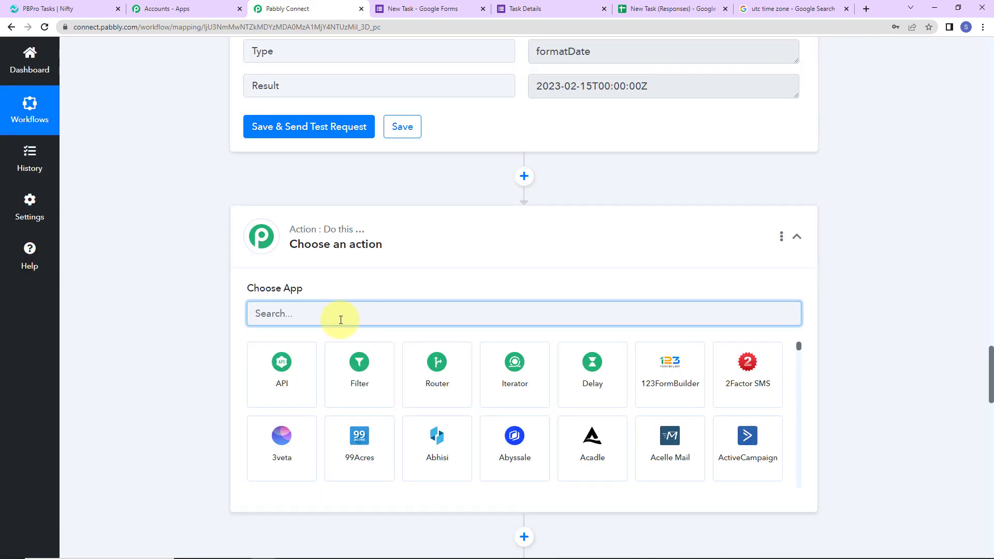
pyautogui.write('nif')
pyautogui.click(287, 376)
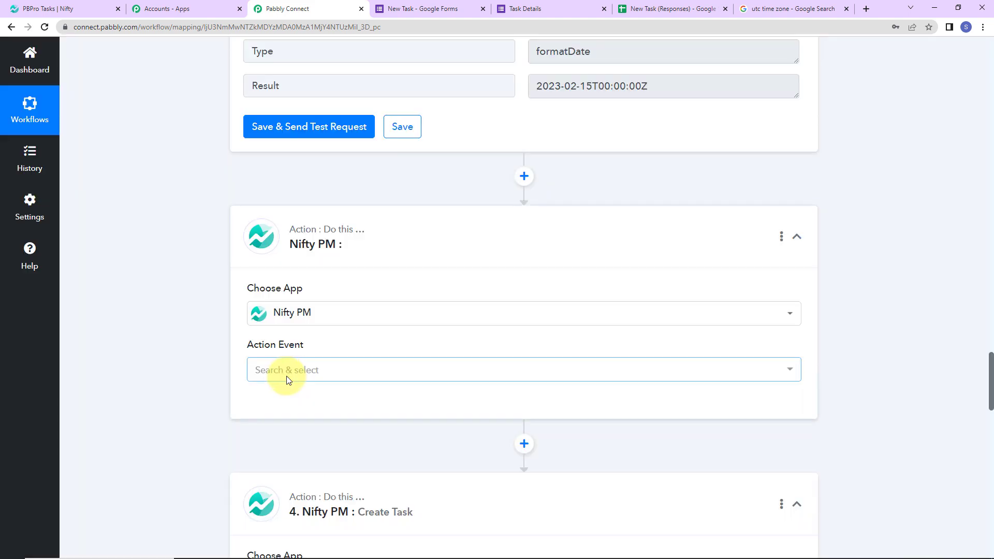
pyautogui.click(287, 376)
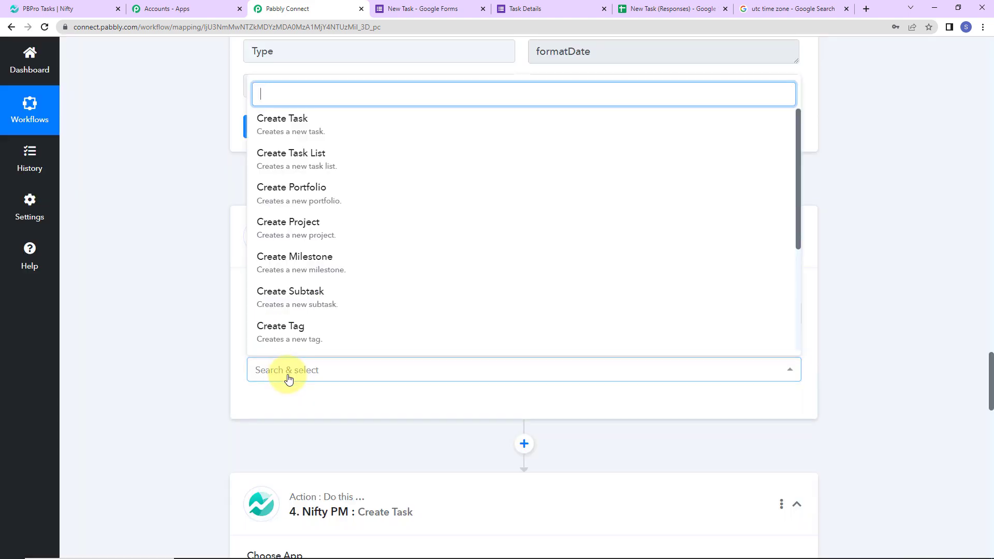
pyautogui.scroll(-2, 311, 264)
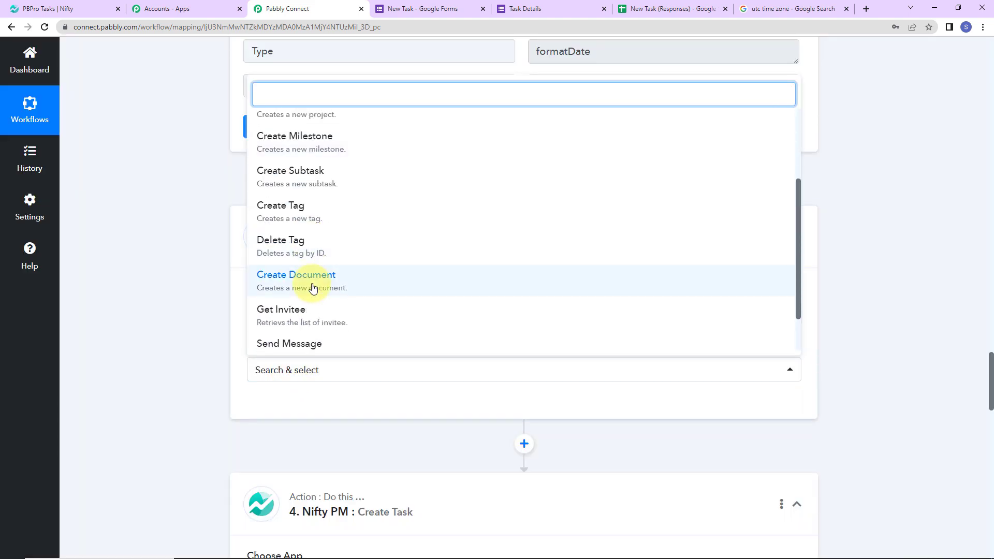
pyautogui.click(292, 312)
# Connect Get Invitee with the existing Nifty PM connection and run a test
pyautogui.click(277, 405)
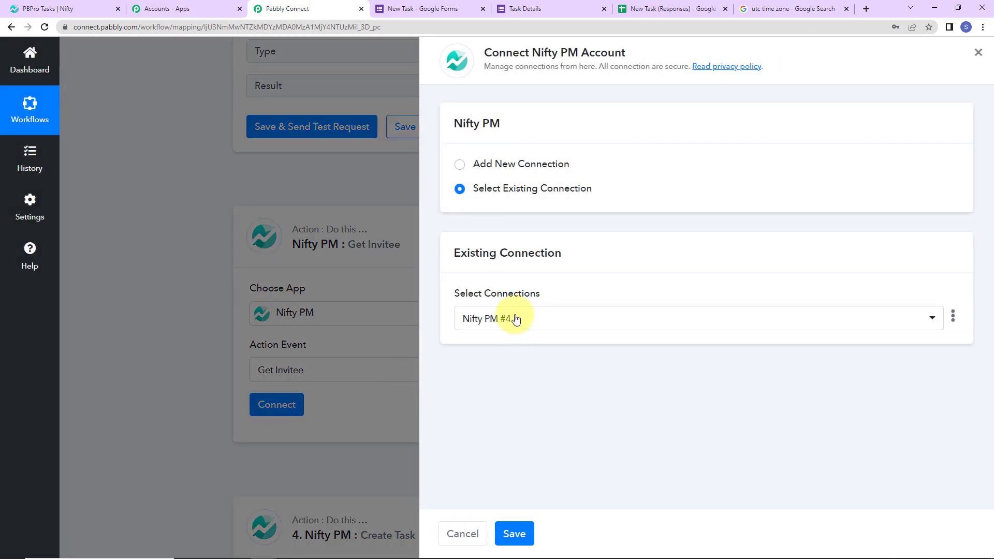
pyautogui.click(525, 536)
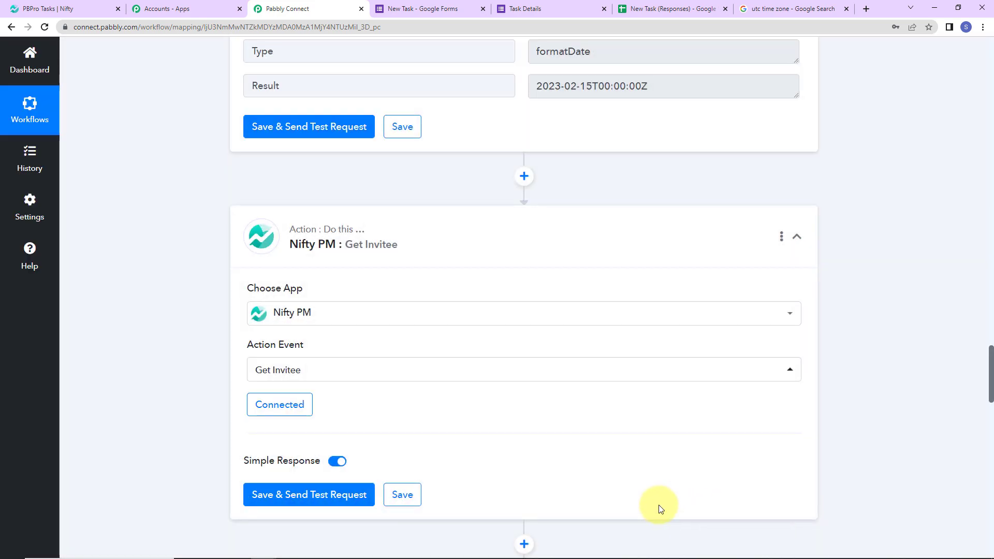
pyautogui.scroll(-5, 517, 443)
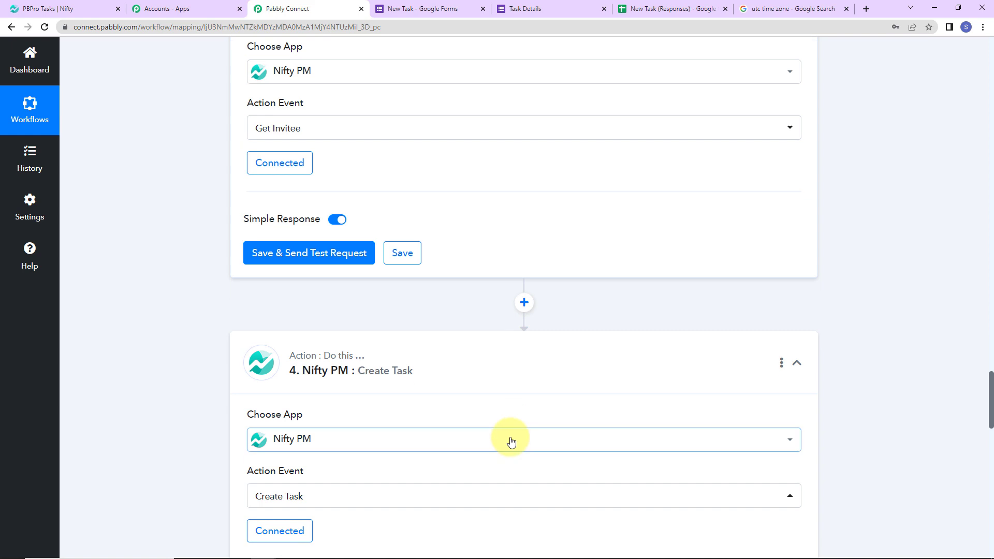
pyautogui.click(331, 256)
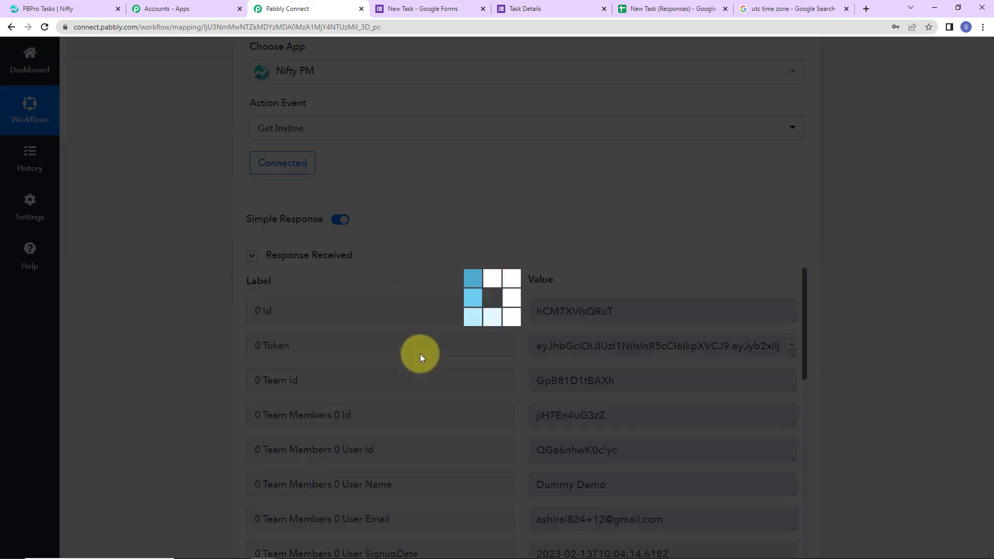
# Inspect the Get Invitee response to find the team members' ids
pyautogui.scroll(-2, 953, 272)
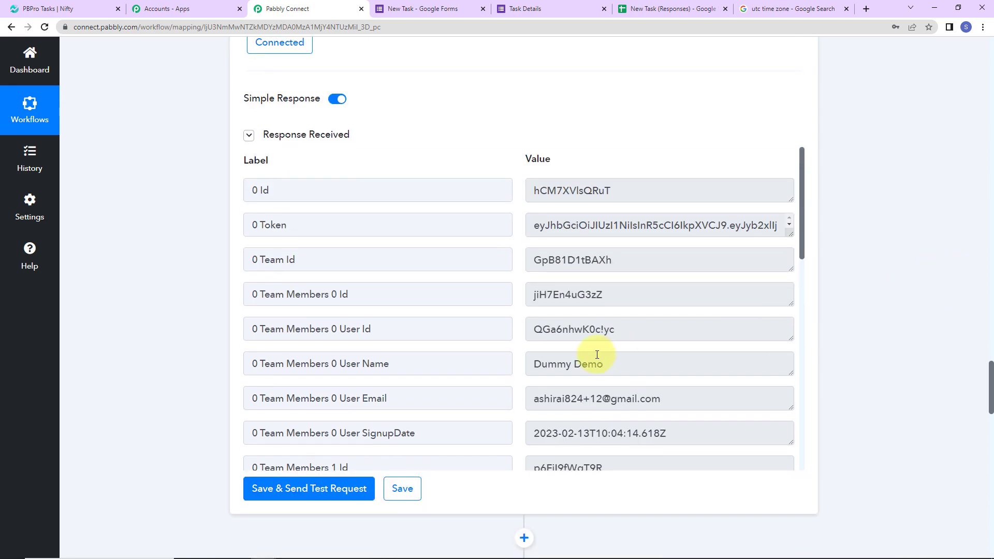
pyautogui.moveTo(803, 187)
pyautogui.mouseDown()
pyautogui.moveTo(811, 405)
pyautogui.moveTo(808, 248)
pyautogui.moveTo(794, 178)
pyautogui.mouseUp()
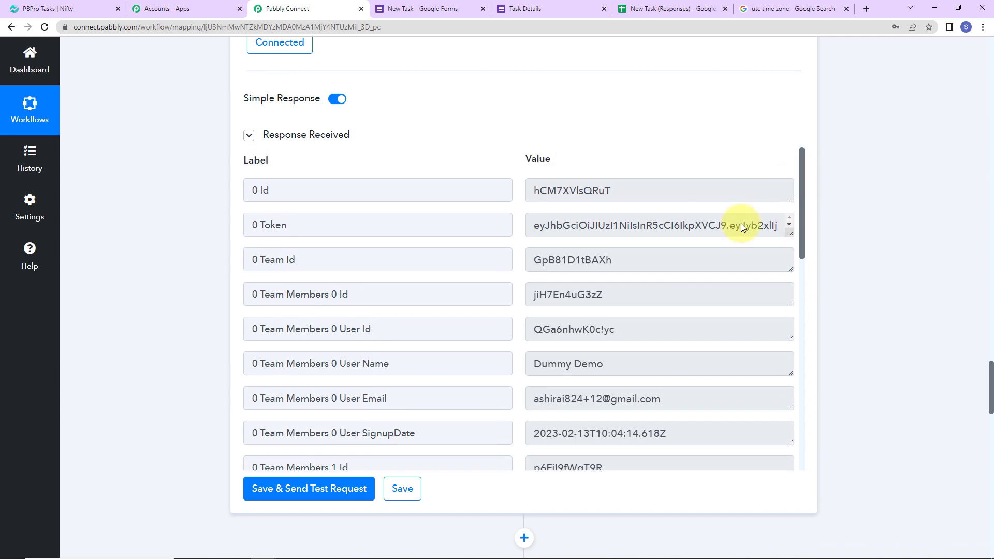
pyautogui.doubleClick(534, 295)
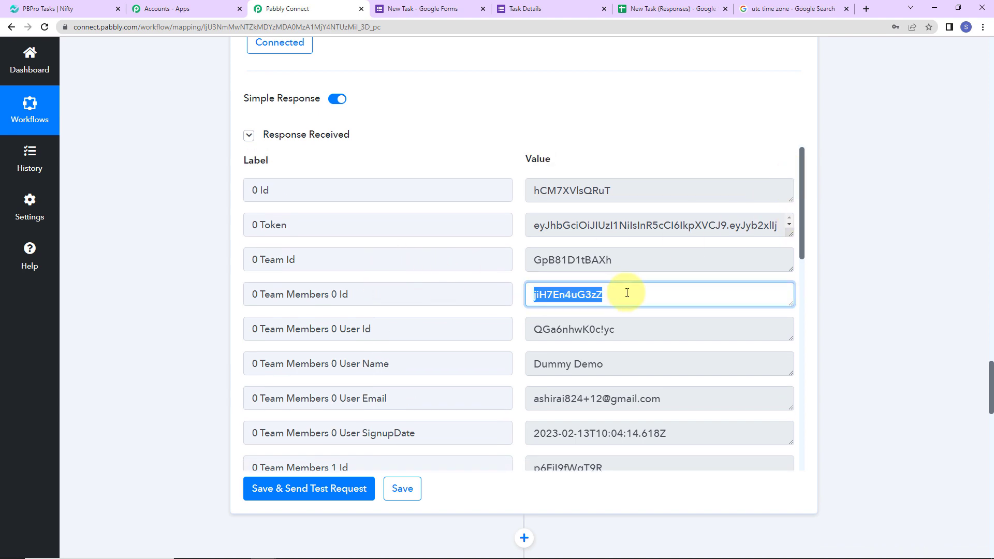
pyautogui.scroll(-2, 618, 362)
pyautogui.scroll(-2, 618, 362)
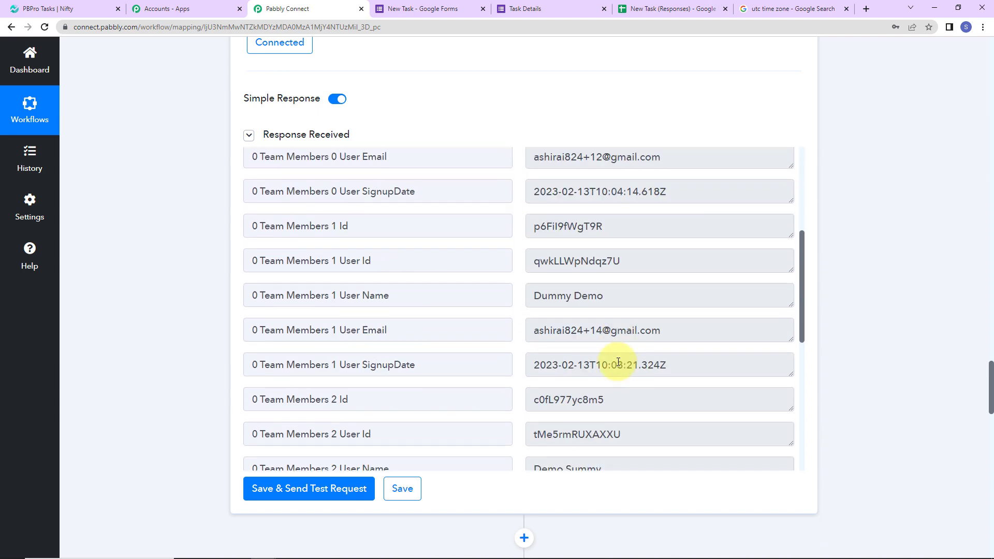
pyautogui.moveTo(536, 227); pyautogui.dragTo(603, 227)
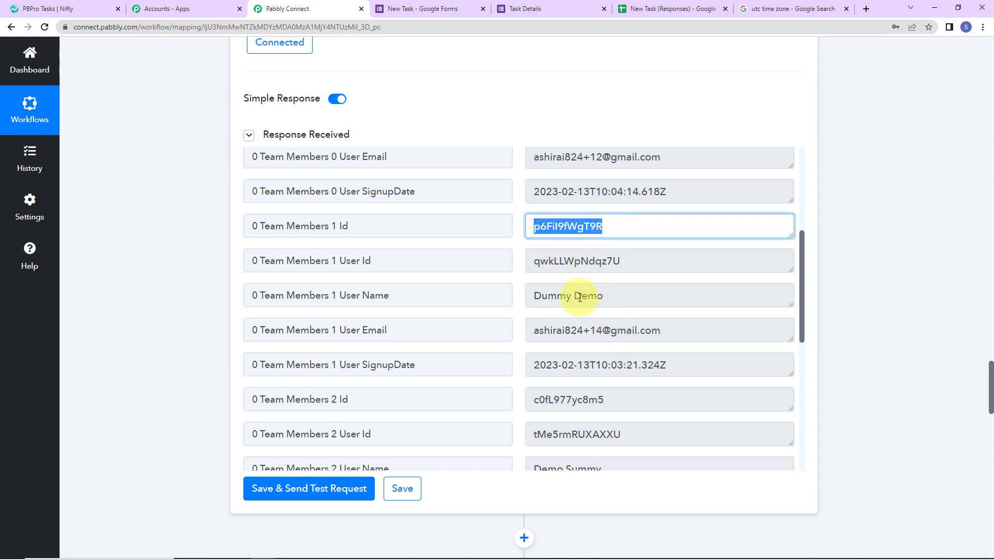
pyautogui.scroll(4, 601, 294)
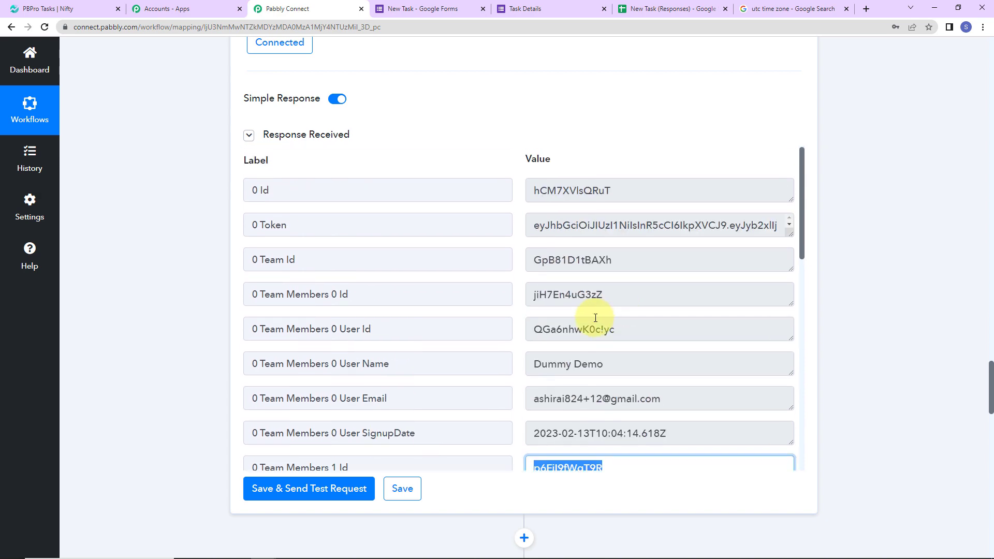
pyautogui.scroll(-13, 888, 255)
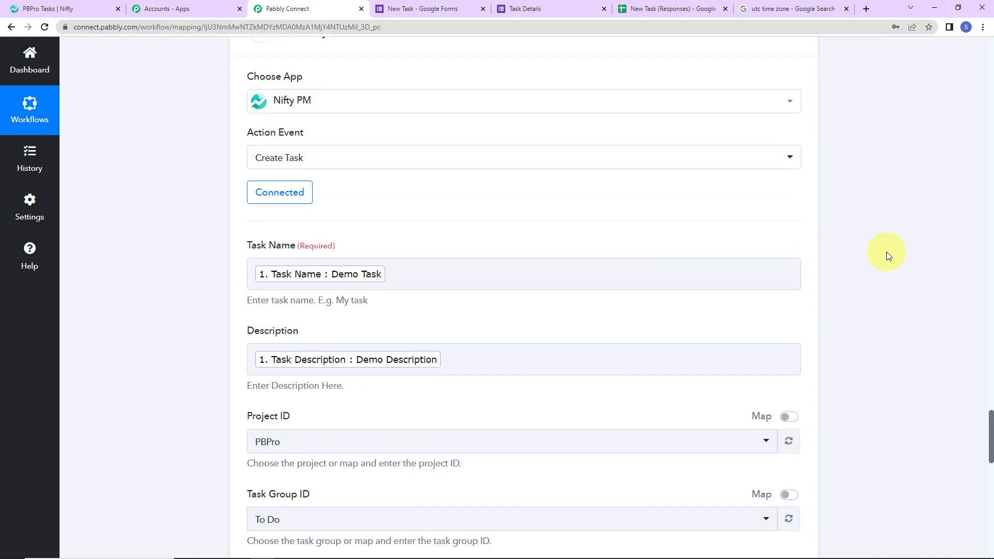
# Keep the existing Nifty PM connection on the Create Task step
pyautogui.scroll(5, 261, 255)
pyautogui.click(280, 283)
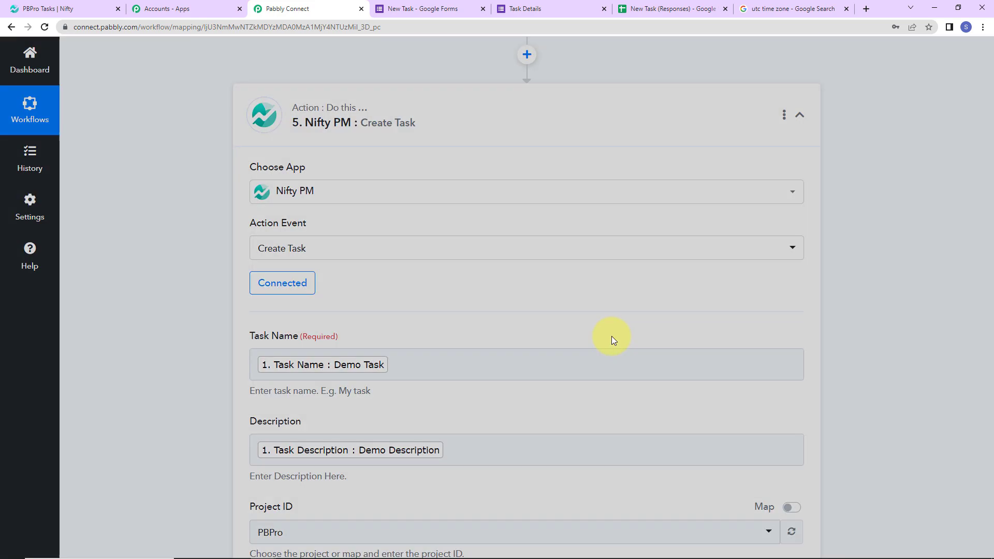
pyautogui.click(514, 534)
pyautogui.scroll(-15, 568, 355)
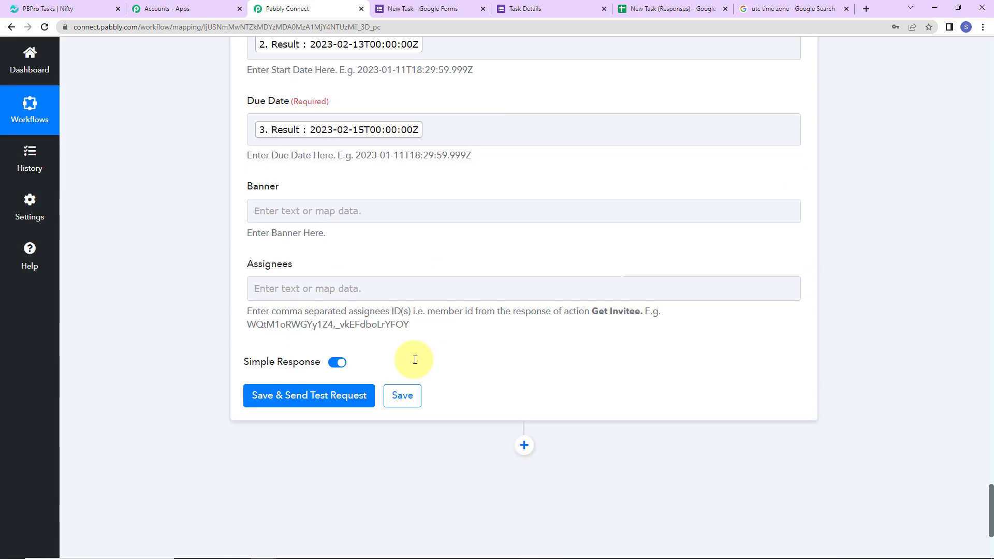
# Map the first team member's id into Assignees and test, creating task PBP-5
pyautogui.click(319, 290)
pyautogui.scroll(-3, 450, 449)
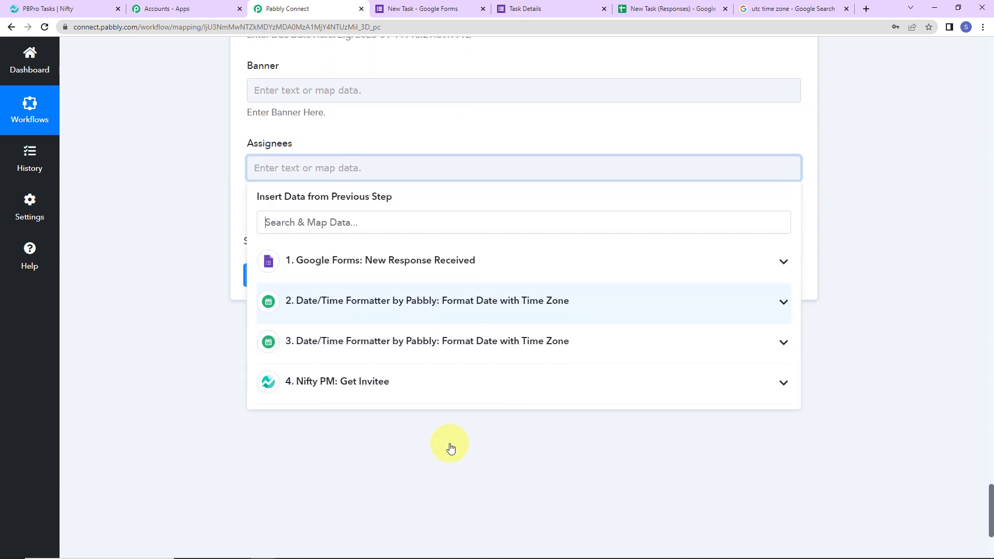
pyautogui.click(349, 390)
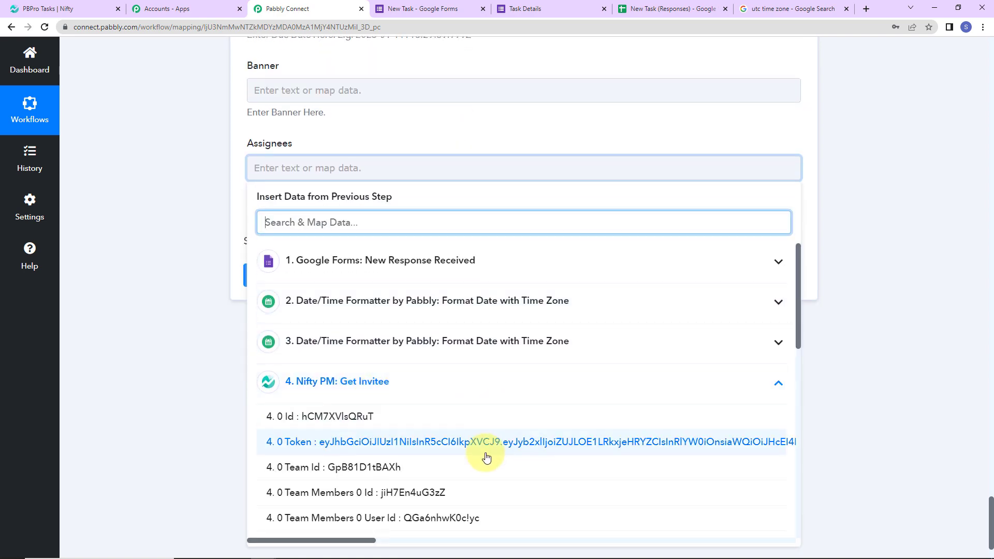
pyautogui.scroll(-3, 484, 457)
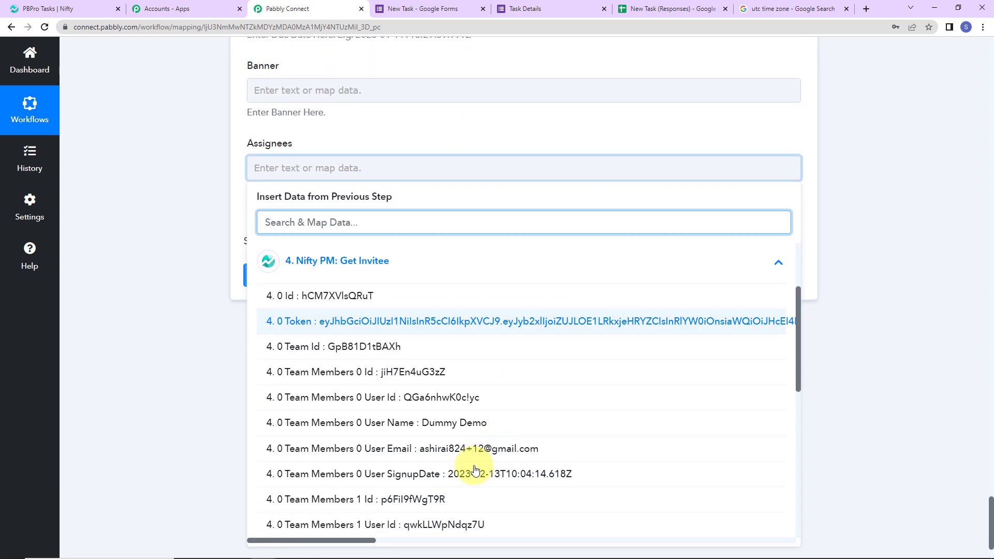
pyautogui.click(360, 374)
pyautogui.click(165, 310)
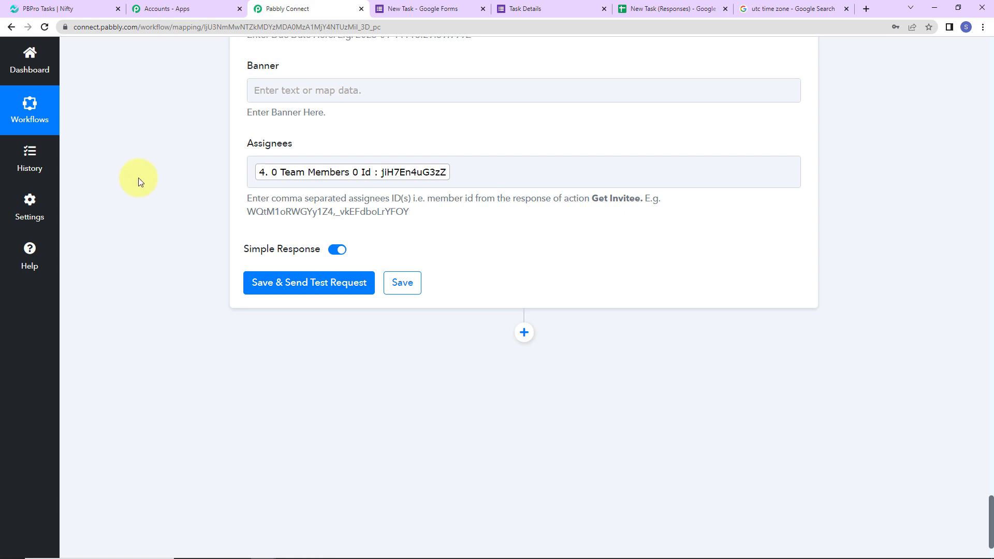
pyautogui.click(472, 171)
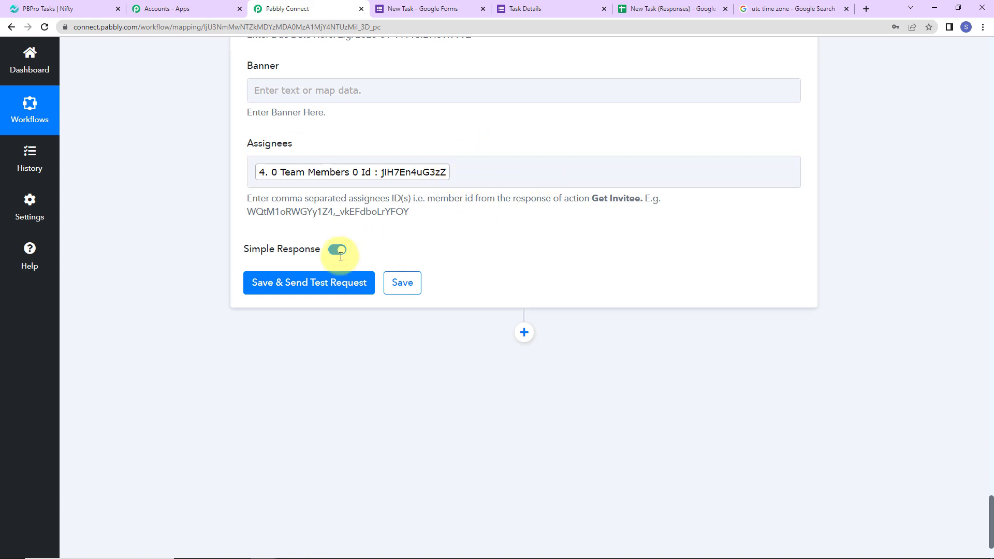
pyautogui.click(284, 284)
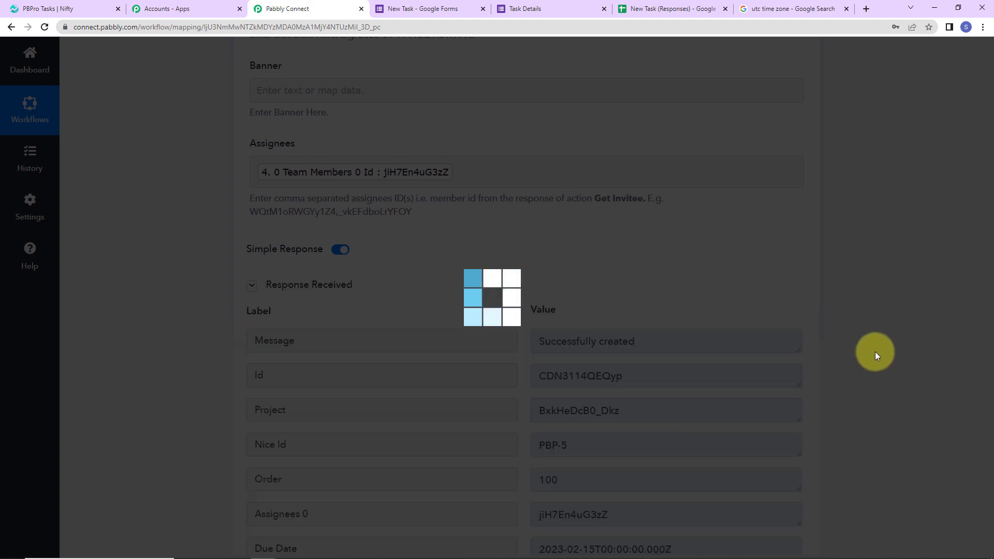
pyautogui.scroll(-2, 879, 328)
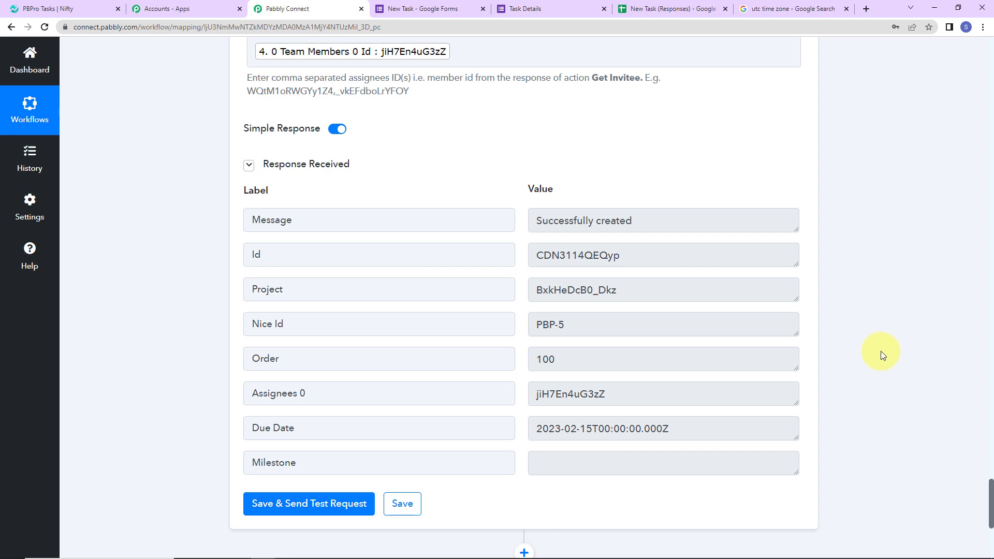
# Open Demo Task in Nifty PM and check its assignee and Feb 15, 2023 due date
pyautogui.click(73, 13)
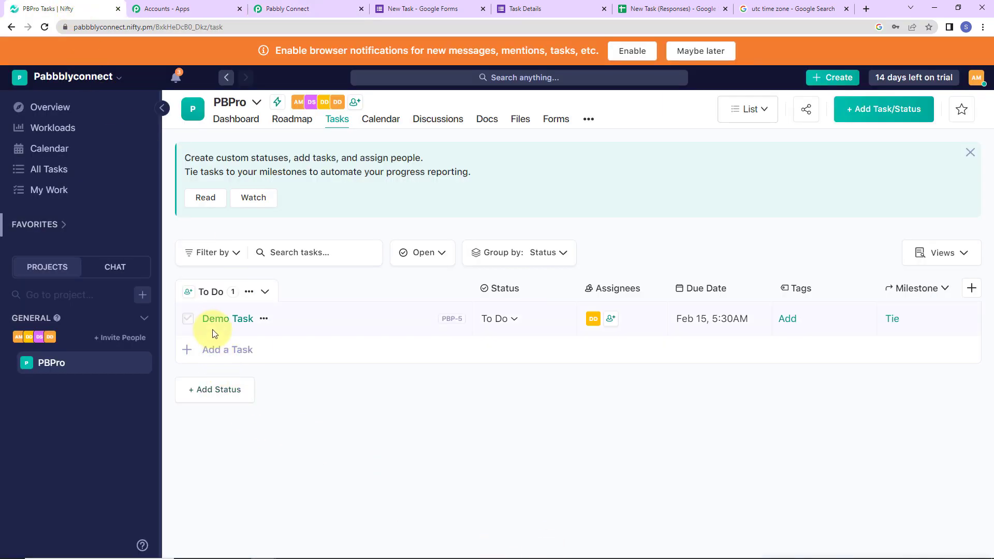
pyautogui.click(244, 324)
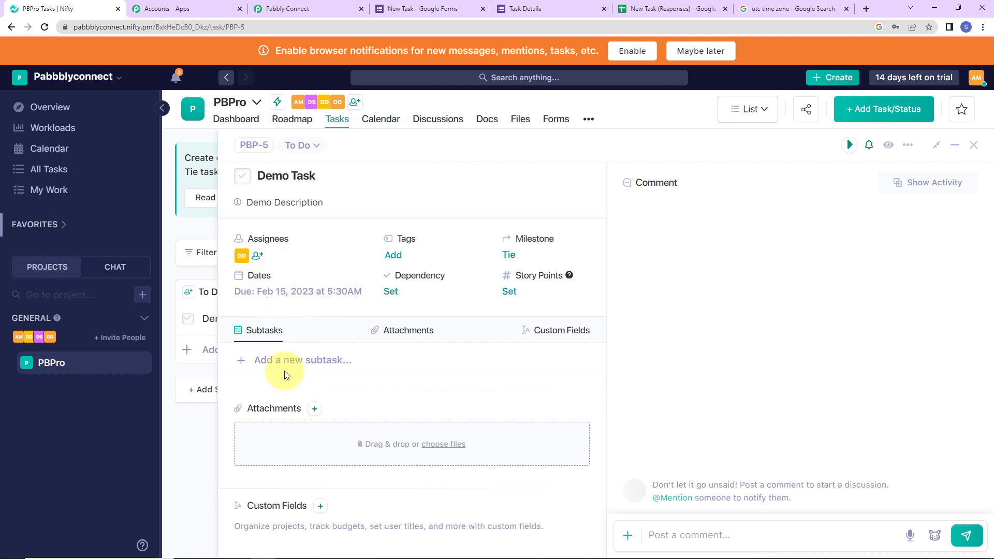
pyautogui.click(241, 257)
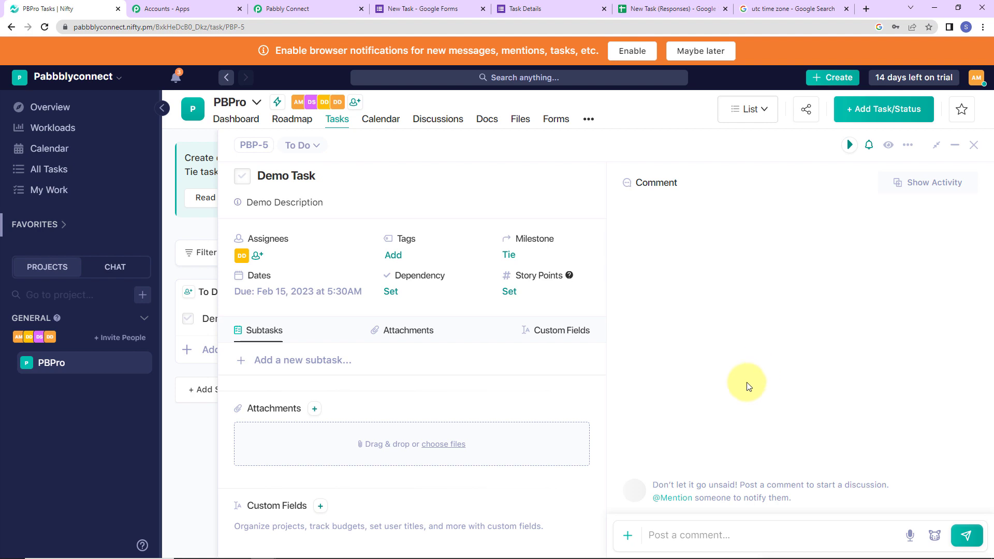
pyautogui.click(534, 8)
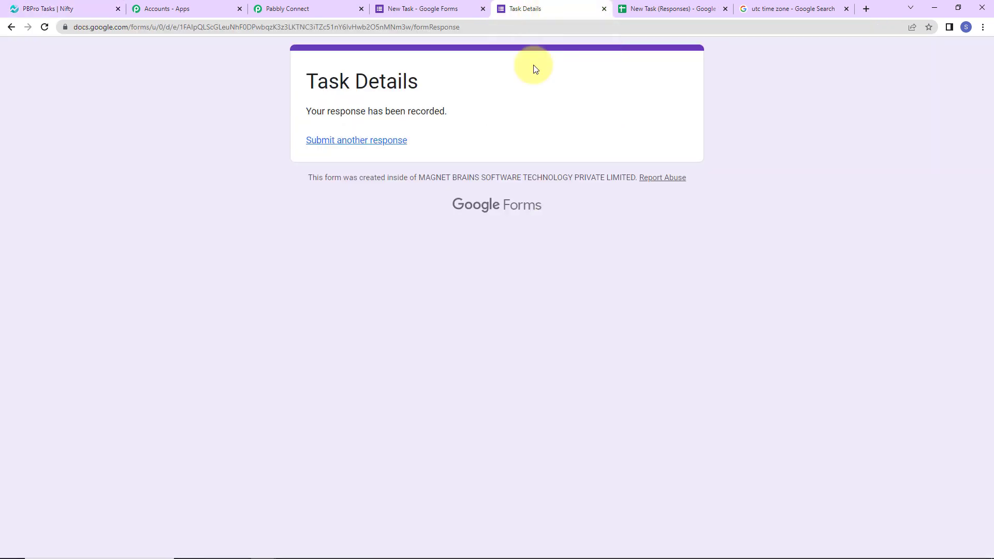
# Start another response with Task Name 'Team Meeting' and description 'team meeting on targets'
pyautogui.click(329, 140)
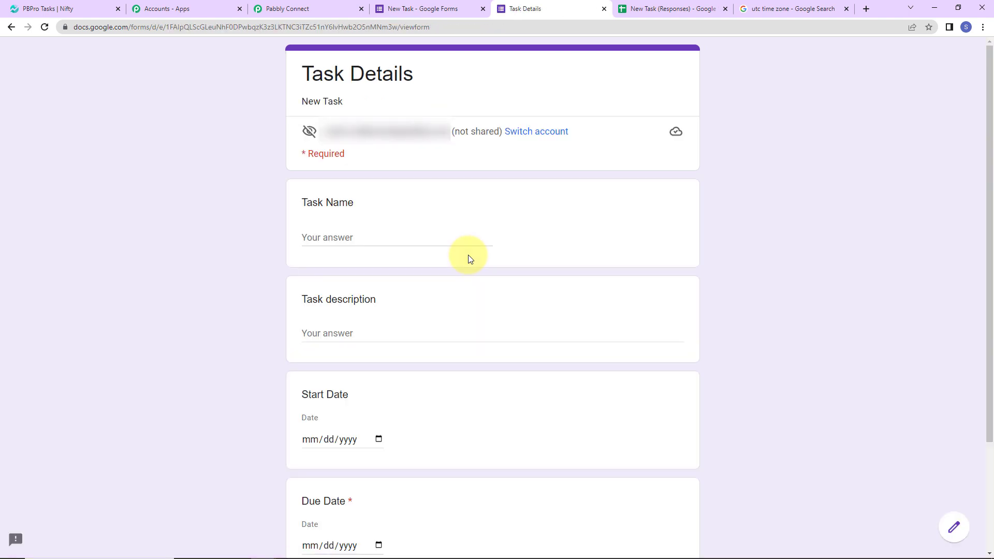
pyautogui.click(362, 236)
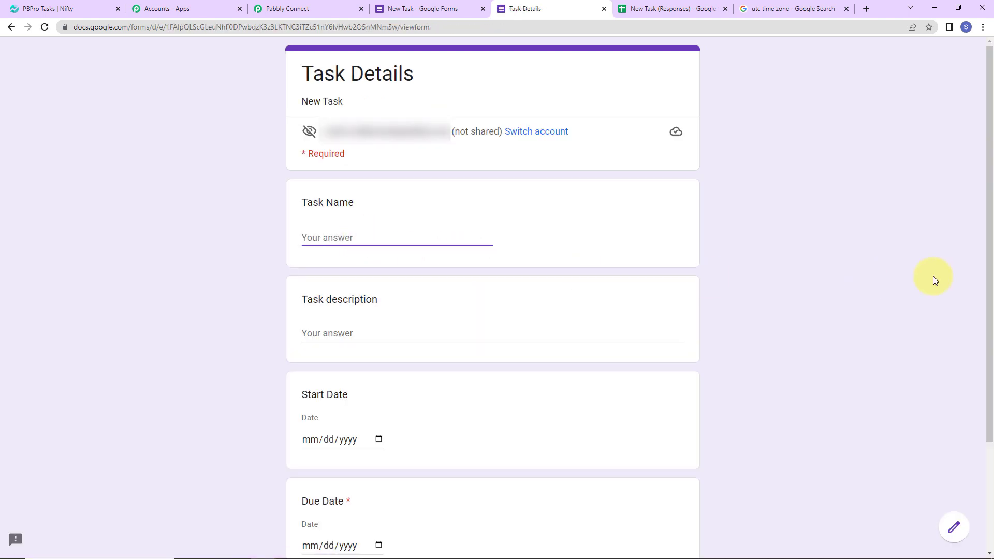
pyautogui.write('Team Meeting')
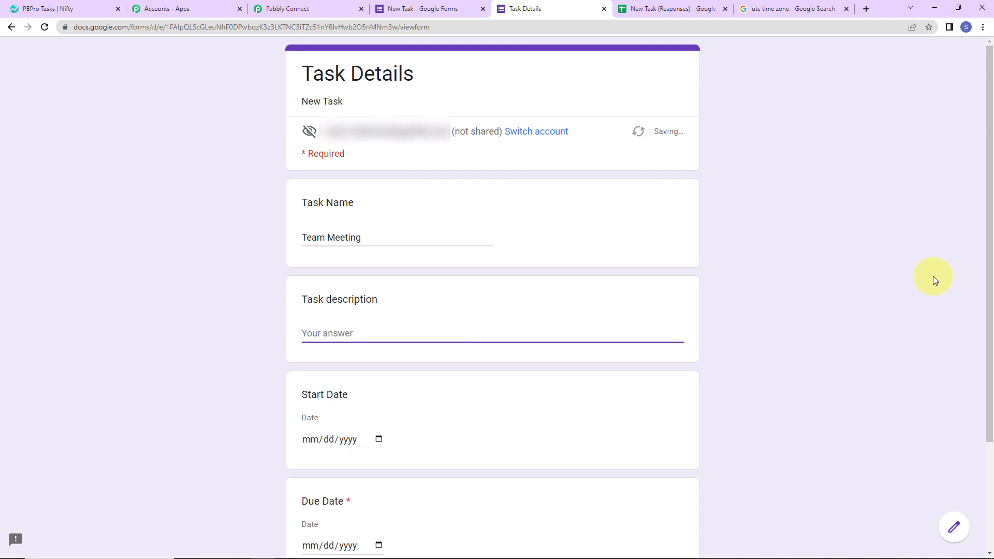
pyautogui.write('Team meeting on targets')
pyautogui.scroll(-3, 711, 315)
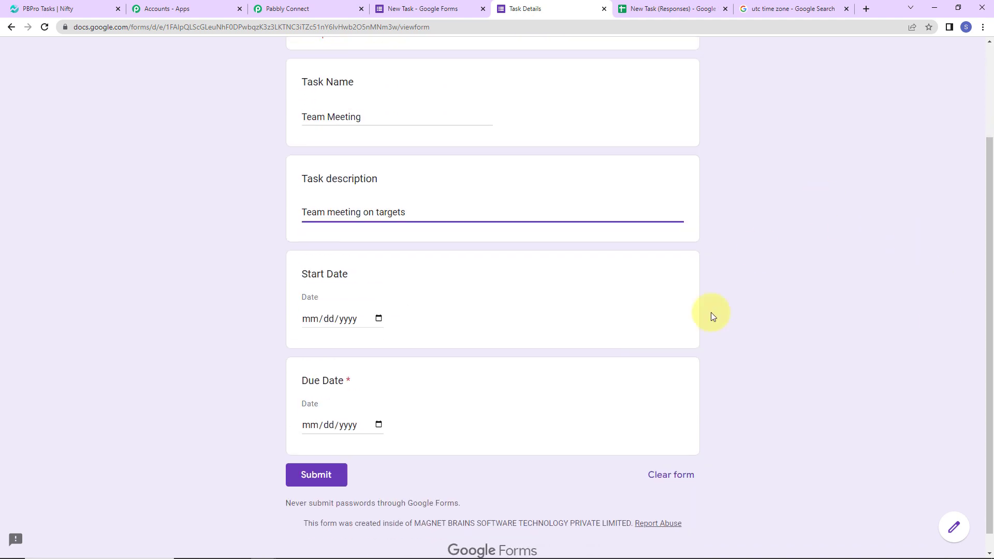
# Set both Start Date and Due Date to 02/15/2023 and submit the response
pyautogui.click(379, 318)
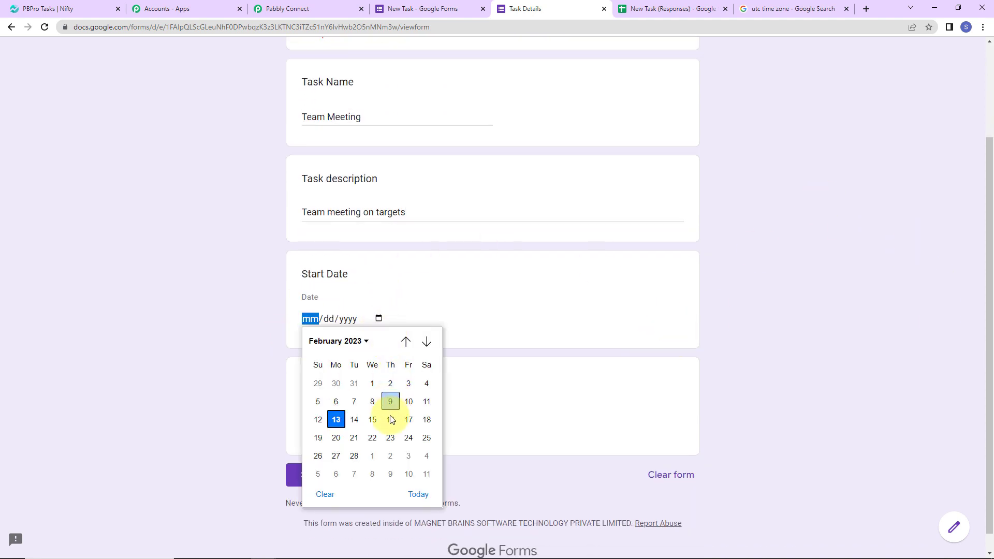
pyautogui.click(372, 424)
pyautogui.click(378, 423)
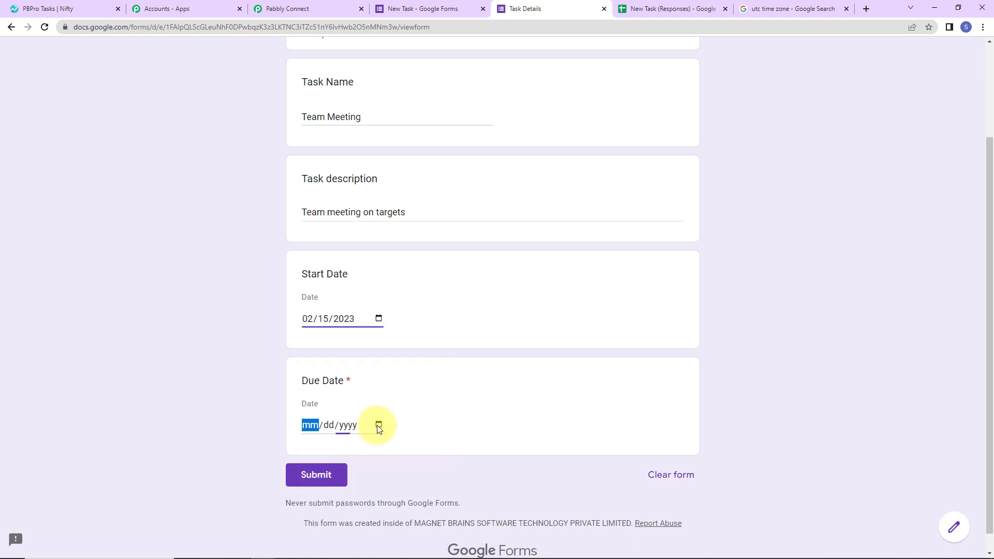
pyautogui.click(372, 328)
pyautogui.click(313, 476)
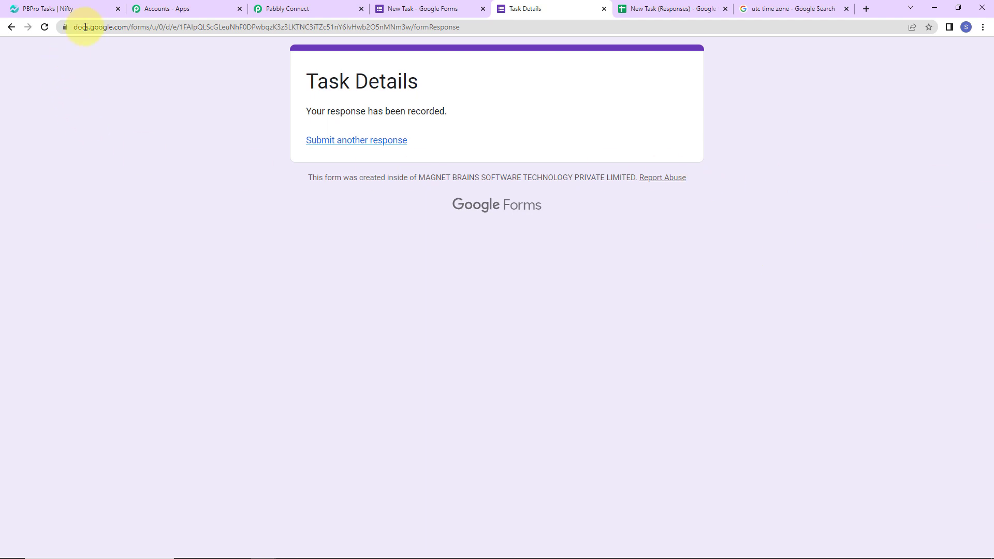
pyautogui.click(89, 8)
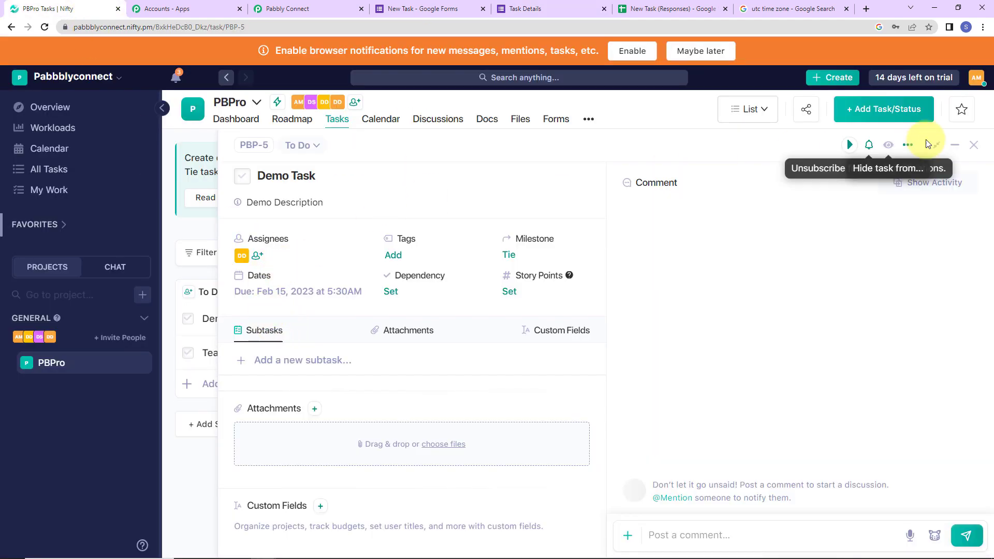
# Close Demo Task, then open Team Meeting (PBP-6) to verify its assignee and Feb 15 due date
pyautogui.click(973, 146)
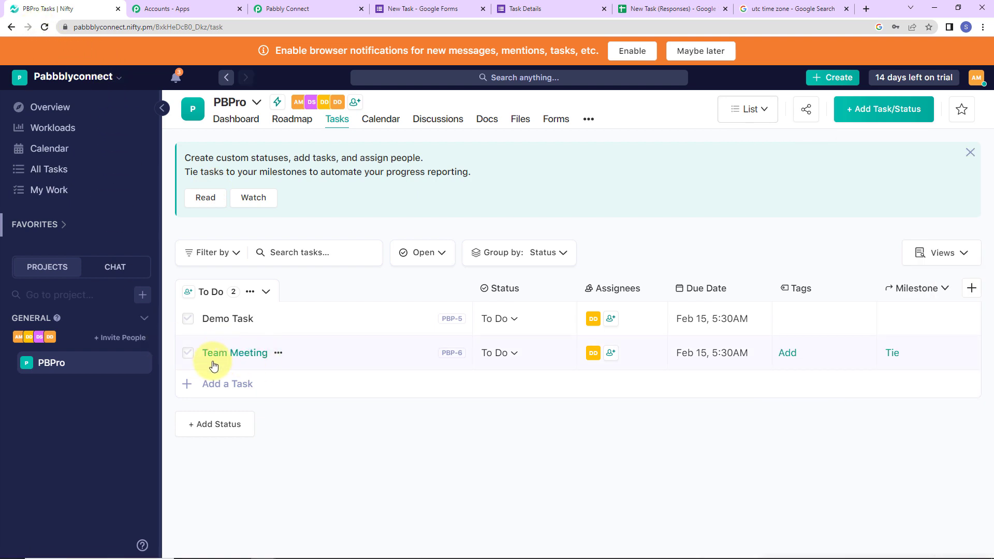
pyautogui.click(237, 352)
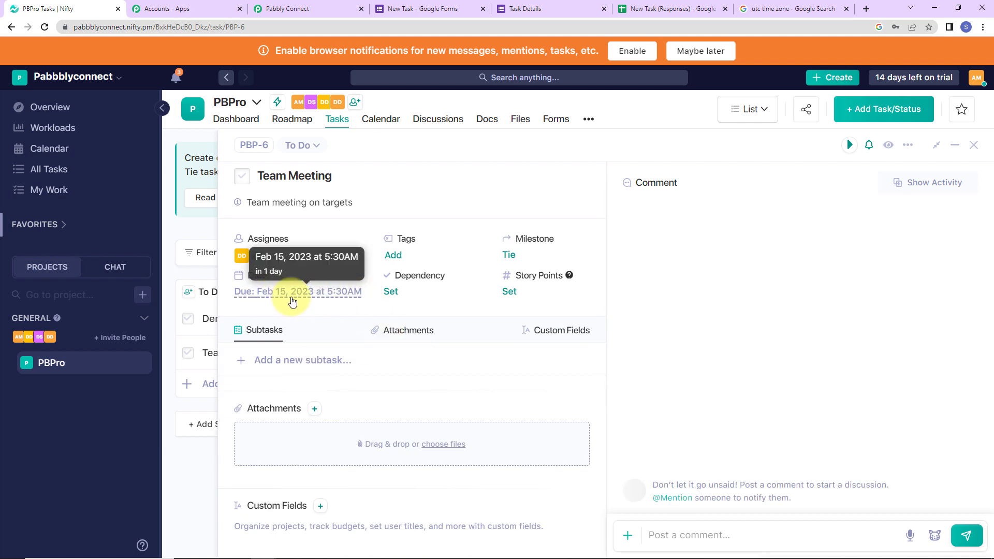
pyautogui.click(241, 257)
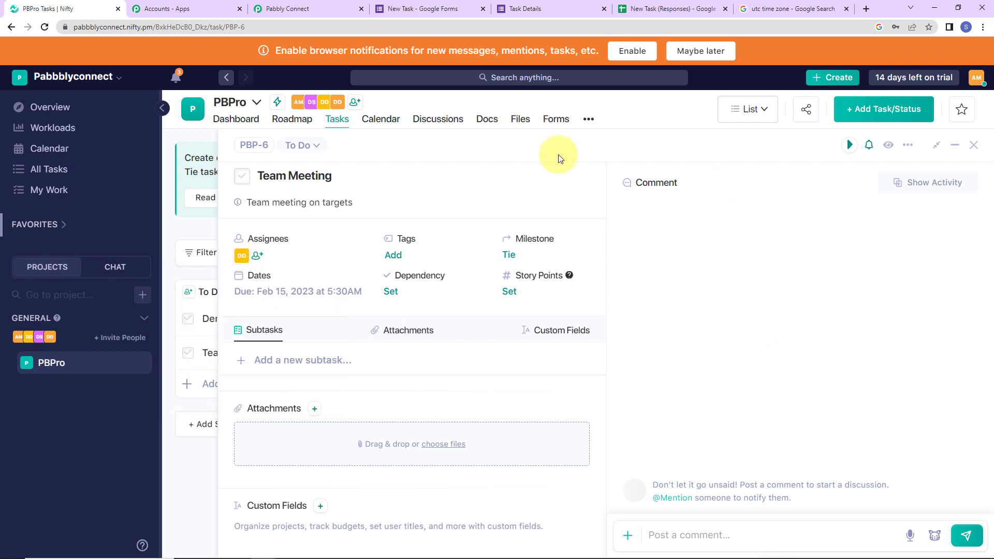
pyautogui.click(312, 7)
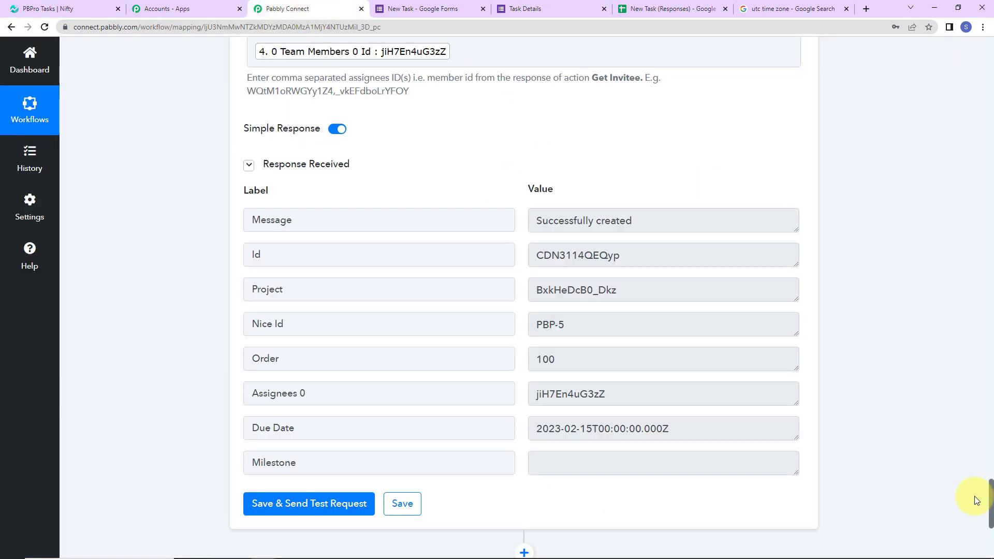
# Collapse the Google Forms, both Date/Time Formatter, Get Invitee and Create Task step cards
pyautogui.scroll(5, 976, 466)
pyautogui.moveTo(968, 152); pyautogui.dragTo(968, 26)
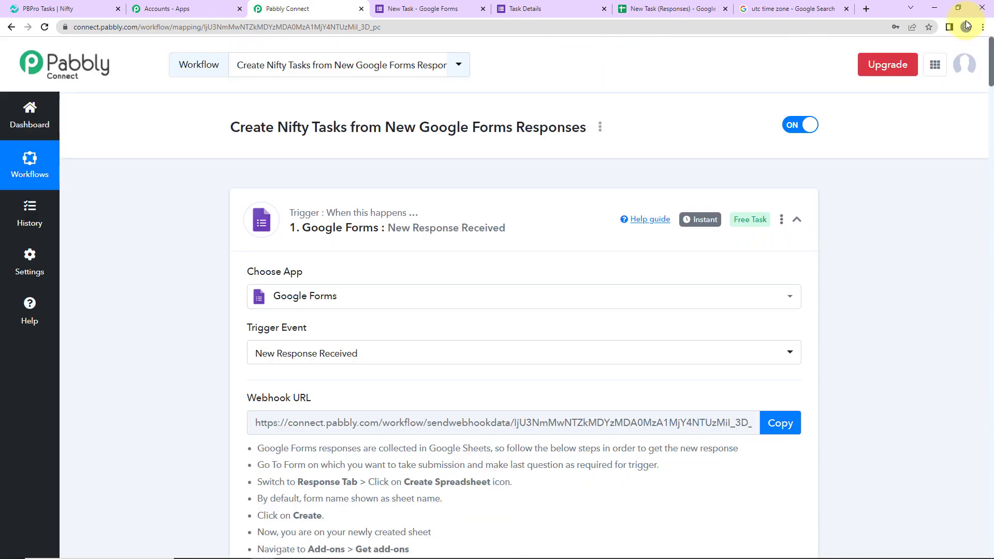
pyautogui.click(796, 219)
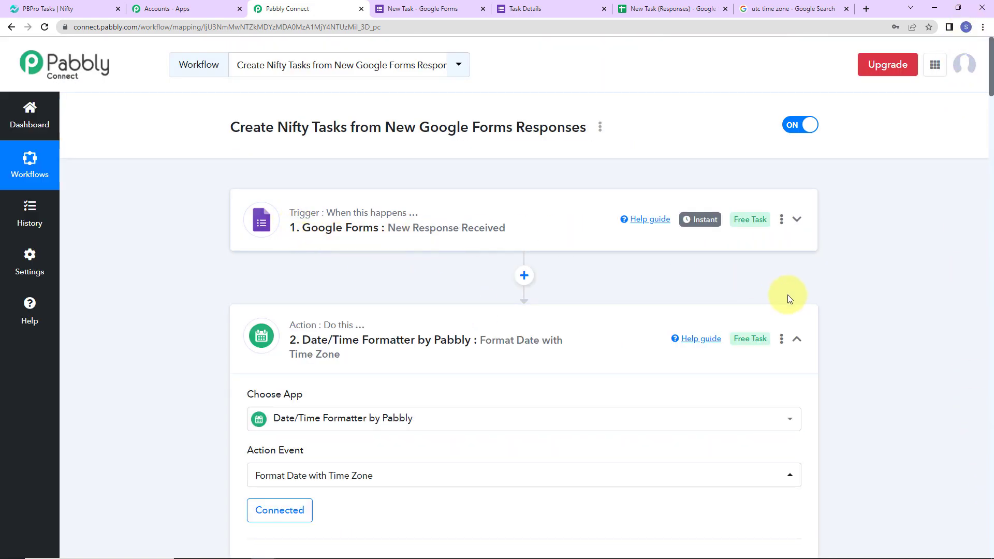
pyautogui.click(798, 340)
pyautogui.scroll(-5, 812, 459)
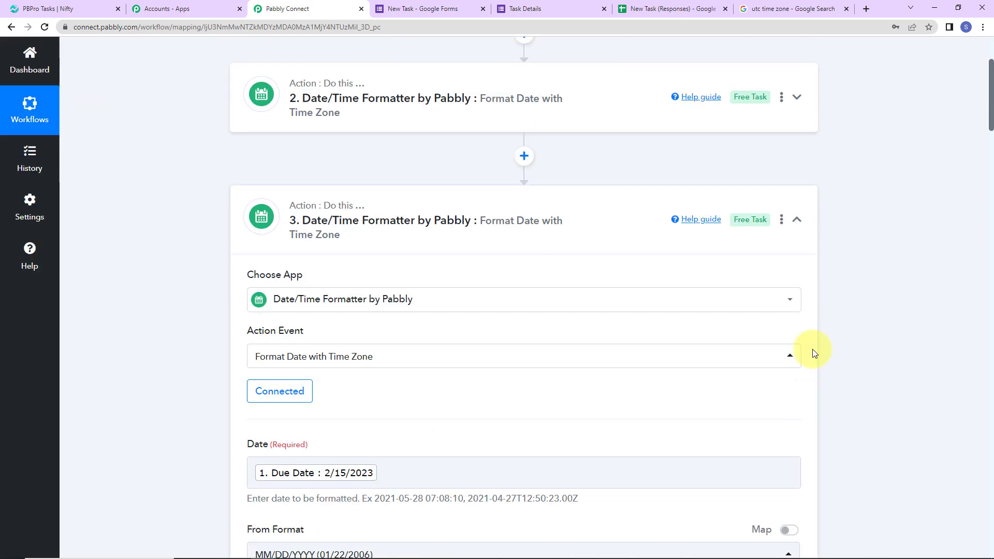
pyautogui.click(796, 221)
pyautogui.scroll(-5, 777, 306)
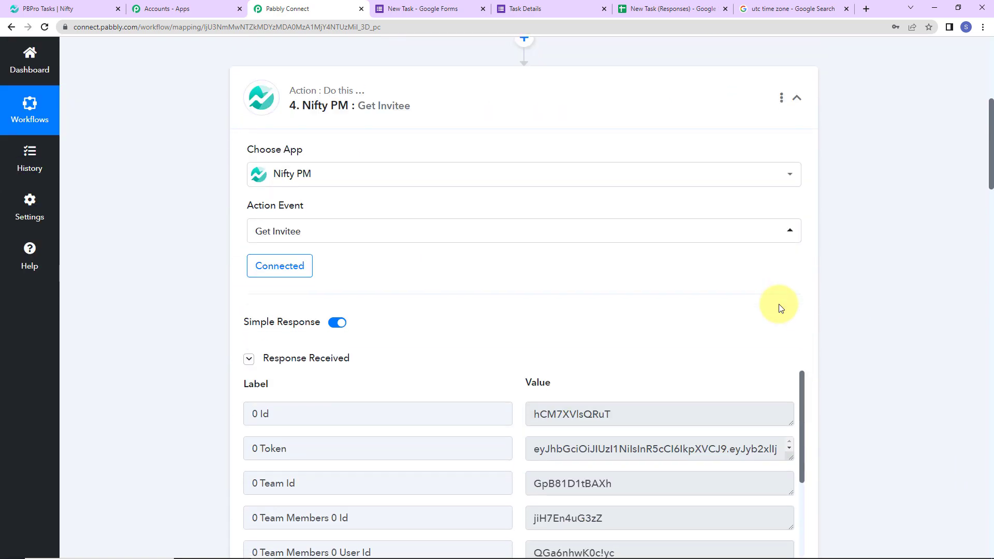
pyautogui.click(794, 103)
pyautogui.scroll(-3, 724, 275)
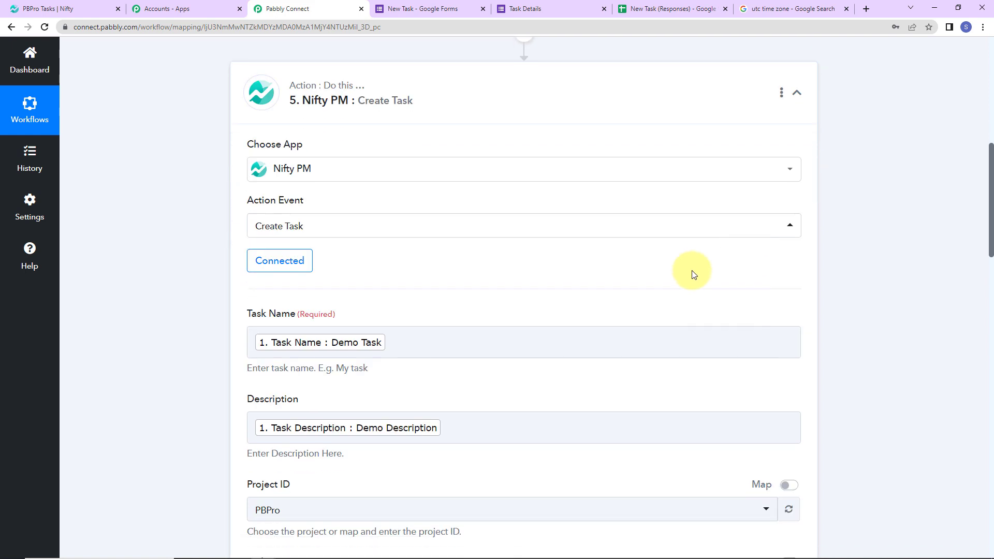
pyautogui.click(797, 93)
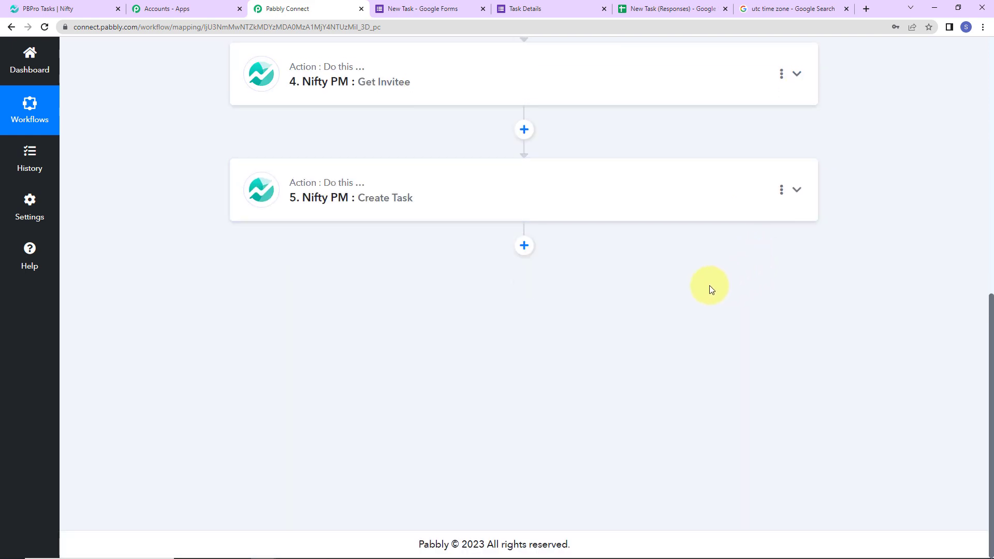
pyautogui.scroll(5, 710, 287)
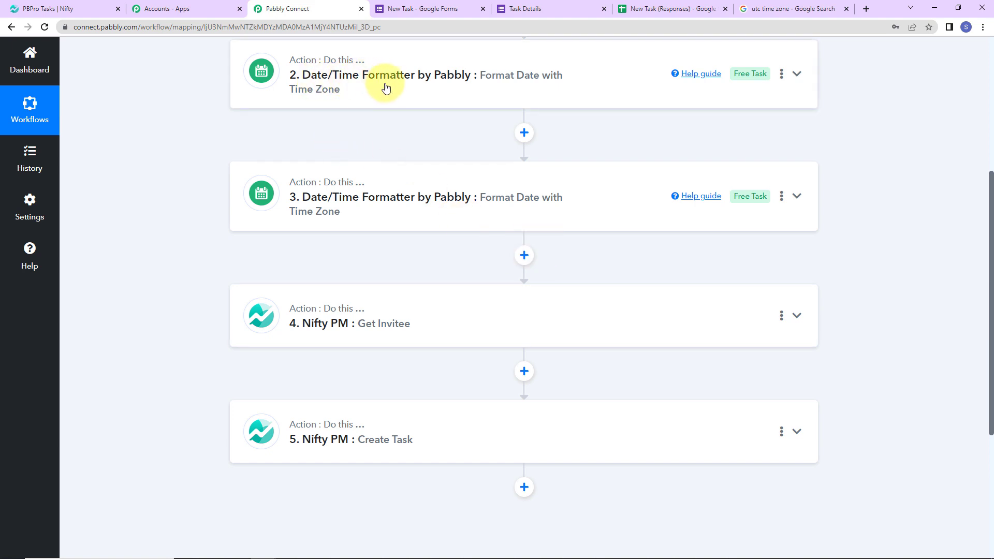
pyautogui.scroll(-2, 355, 299)
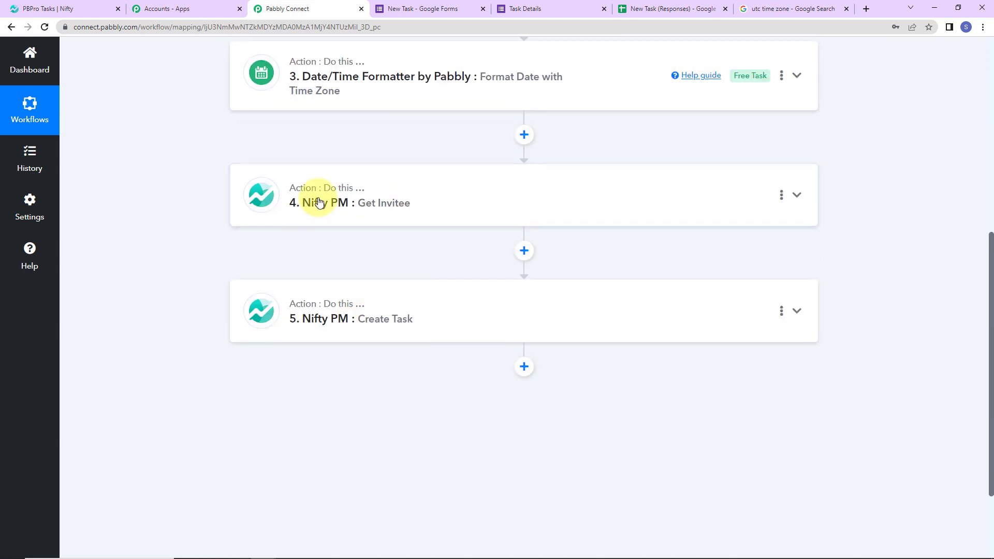